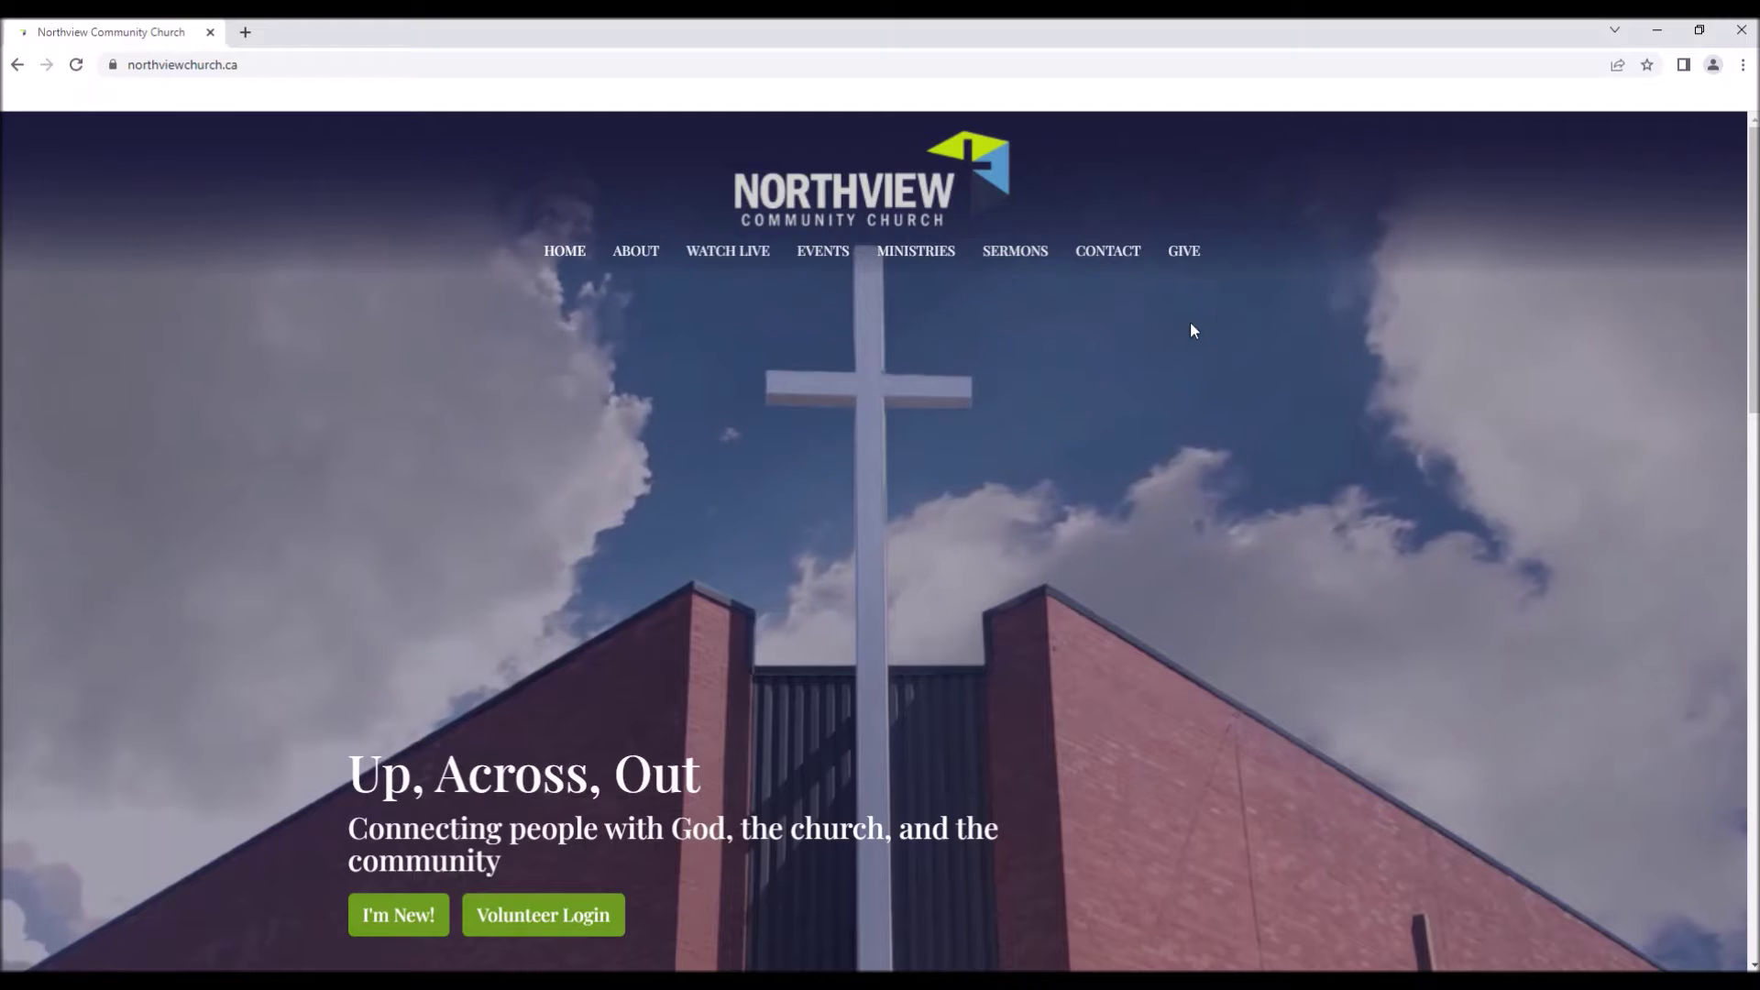
Open the church's Give page and scroll through it.
left_click(1186, 257)
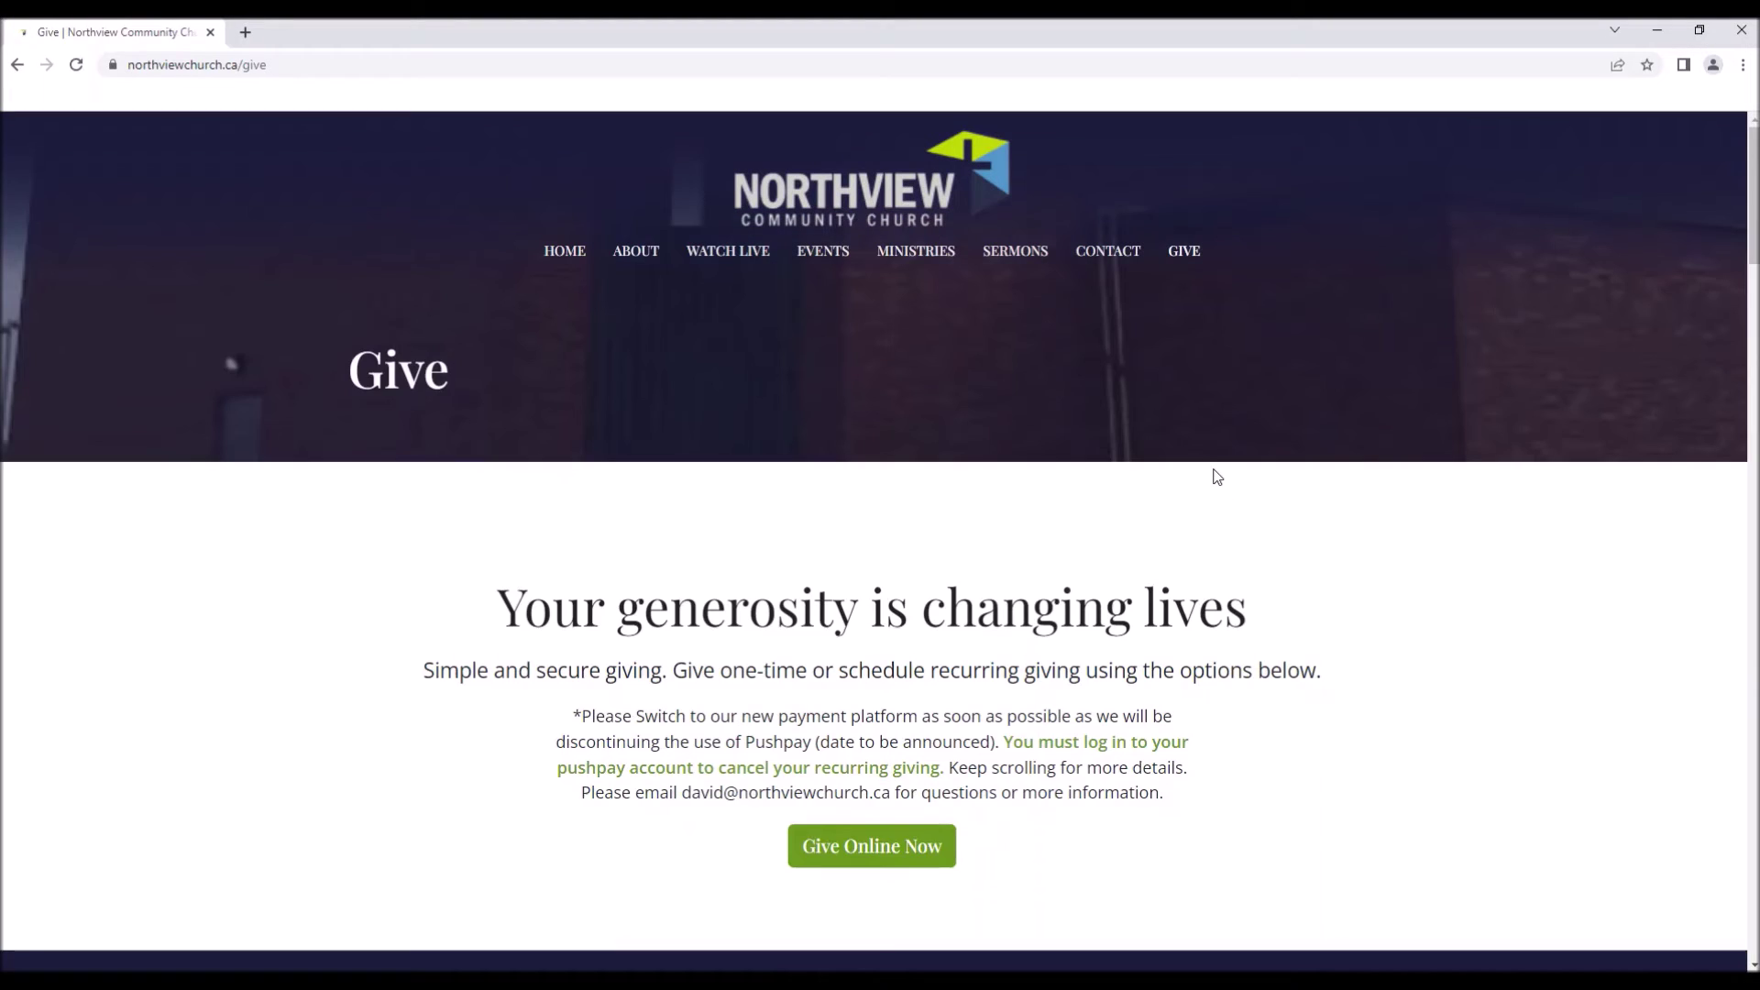
scroll(1192, 475, "down", 15)
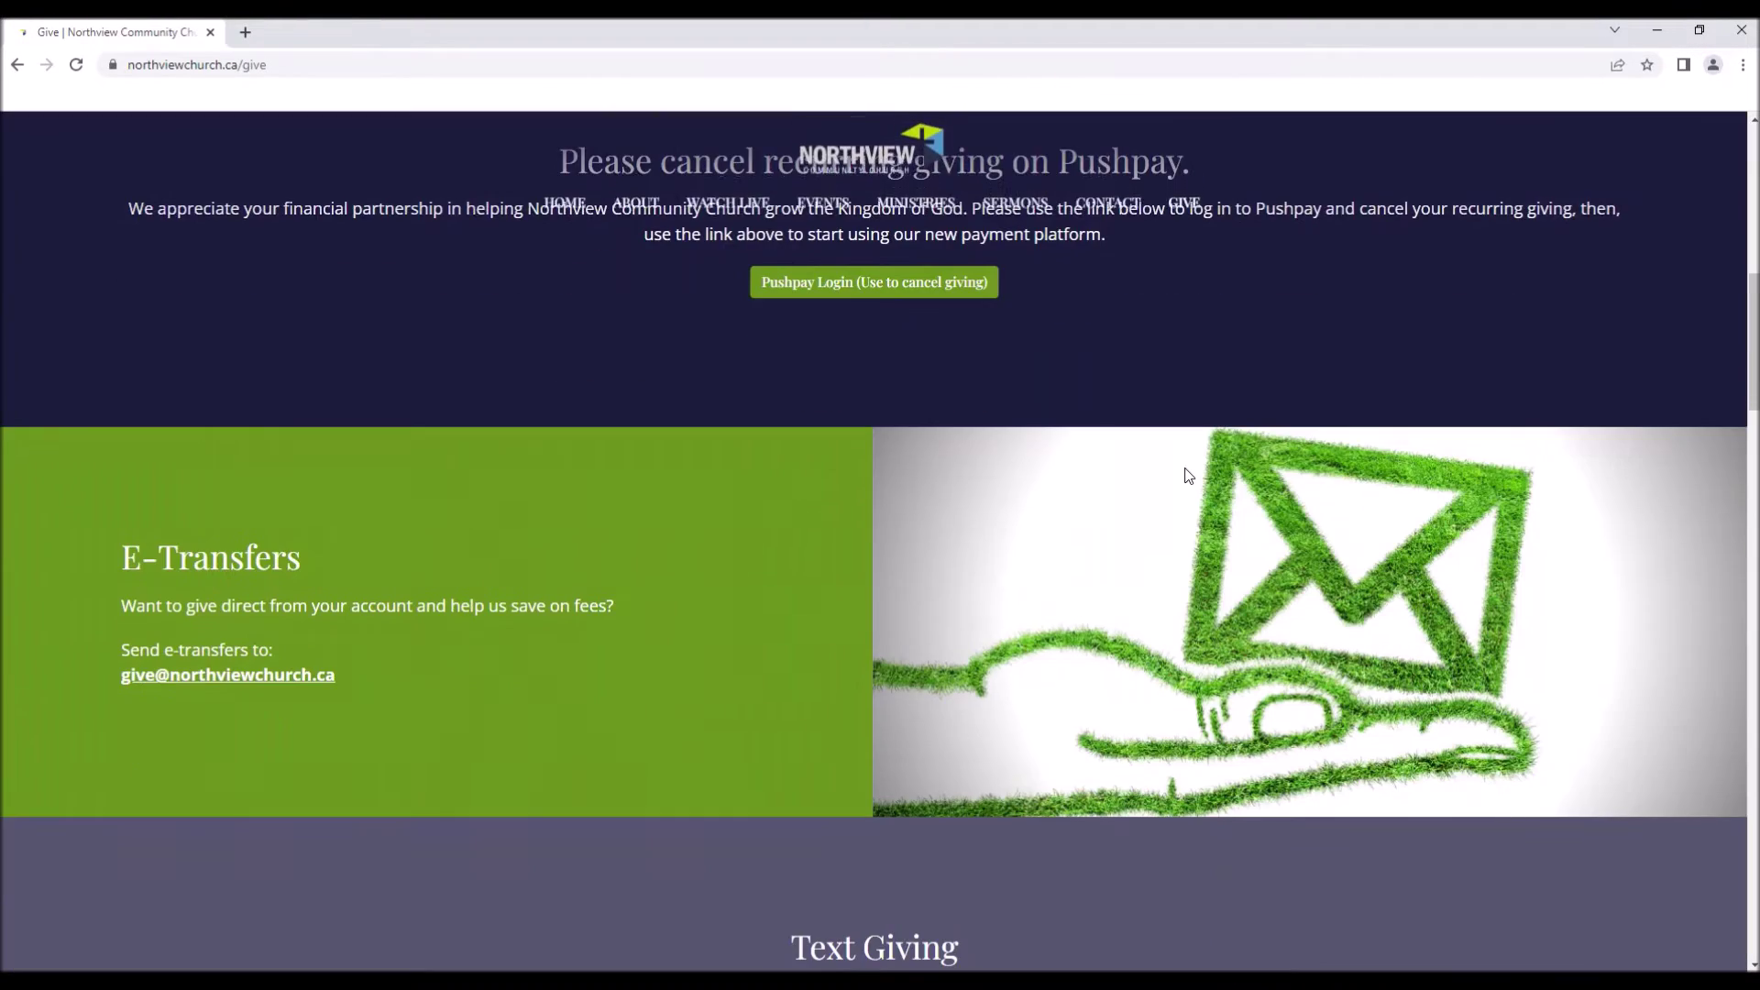
scroll(1187, 474, "down", 10)
scroll(1188, 472, "up", 6)
scroll(1188, 469, "up", 10)
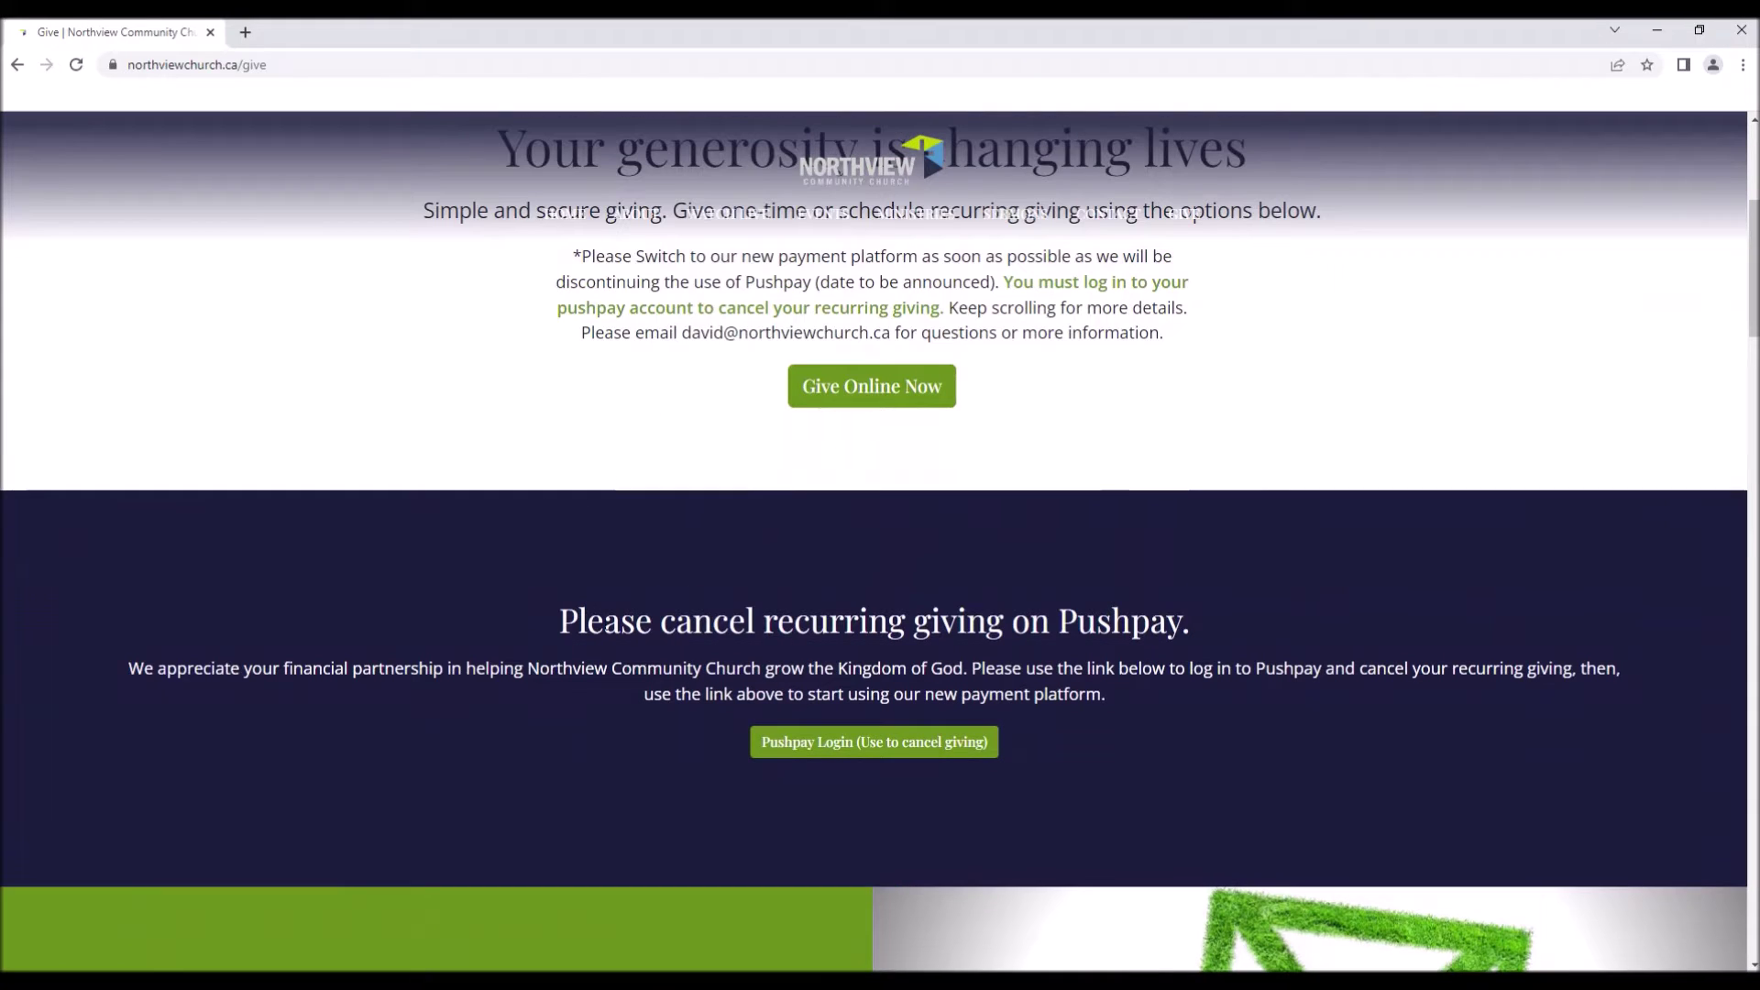
Visit the Pushpay personal sign-in with its Mobile field, then return to the Give page.
left_click(879, 755)
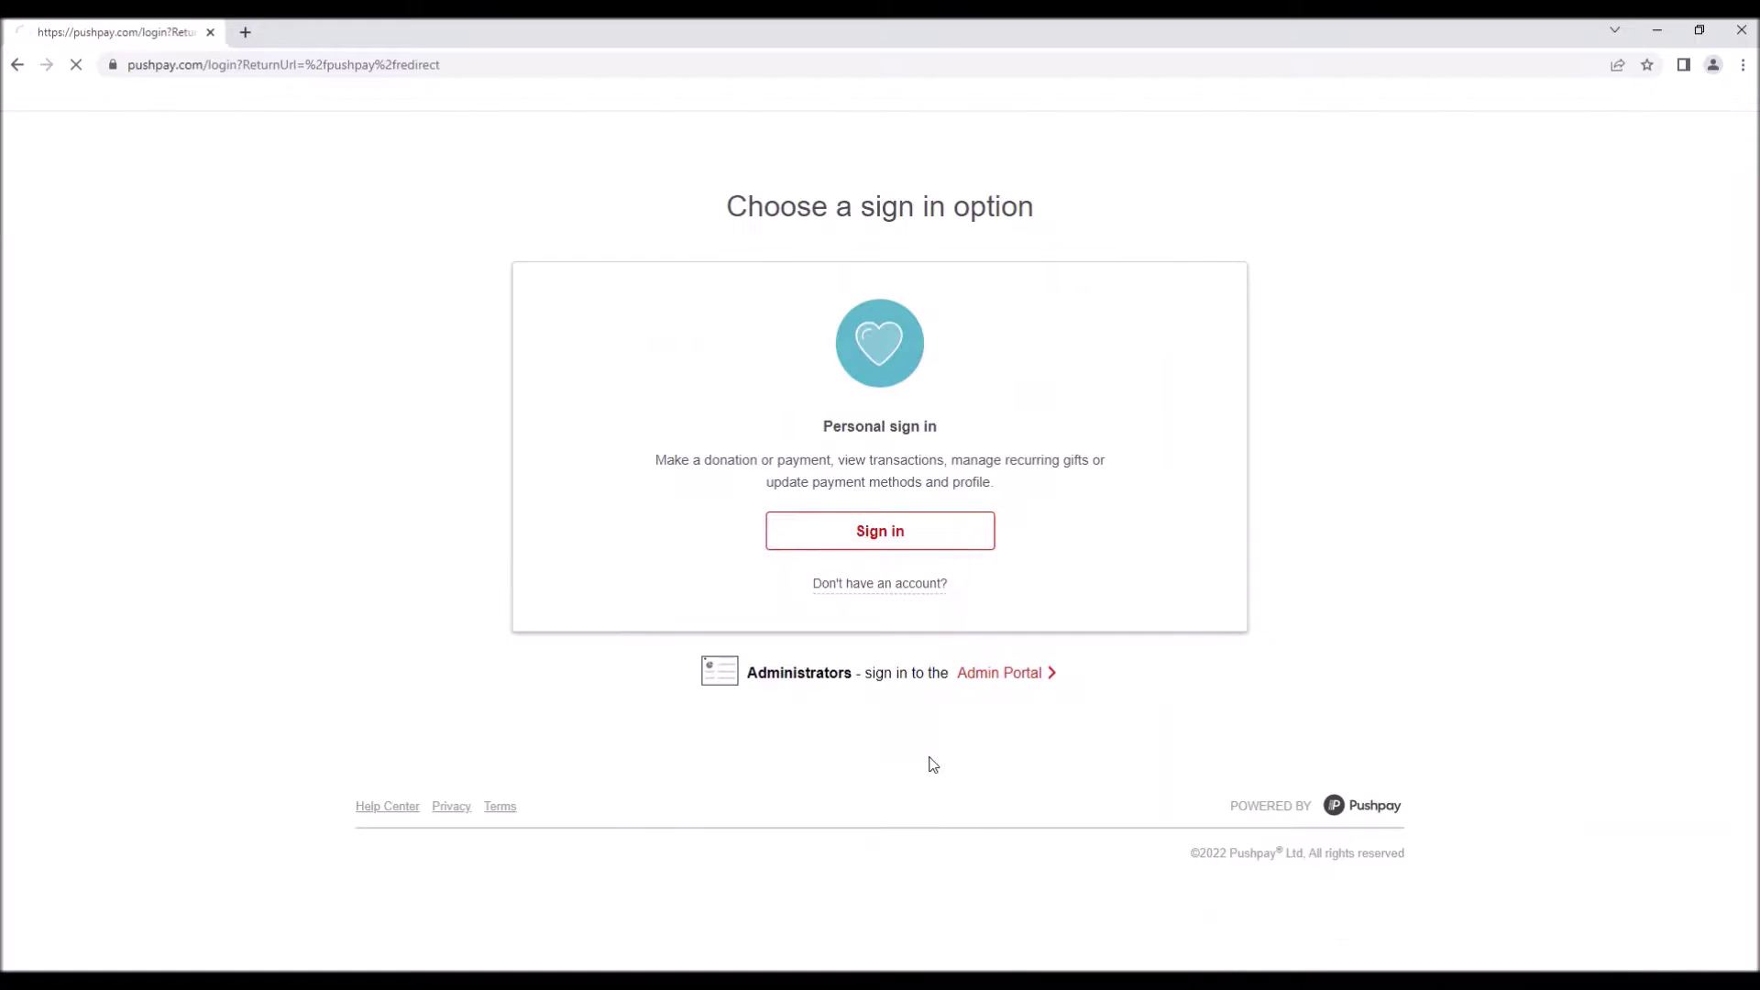
left_click(887, 541)
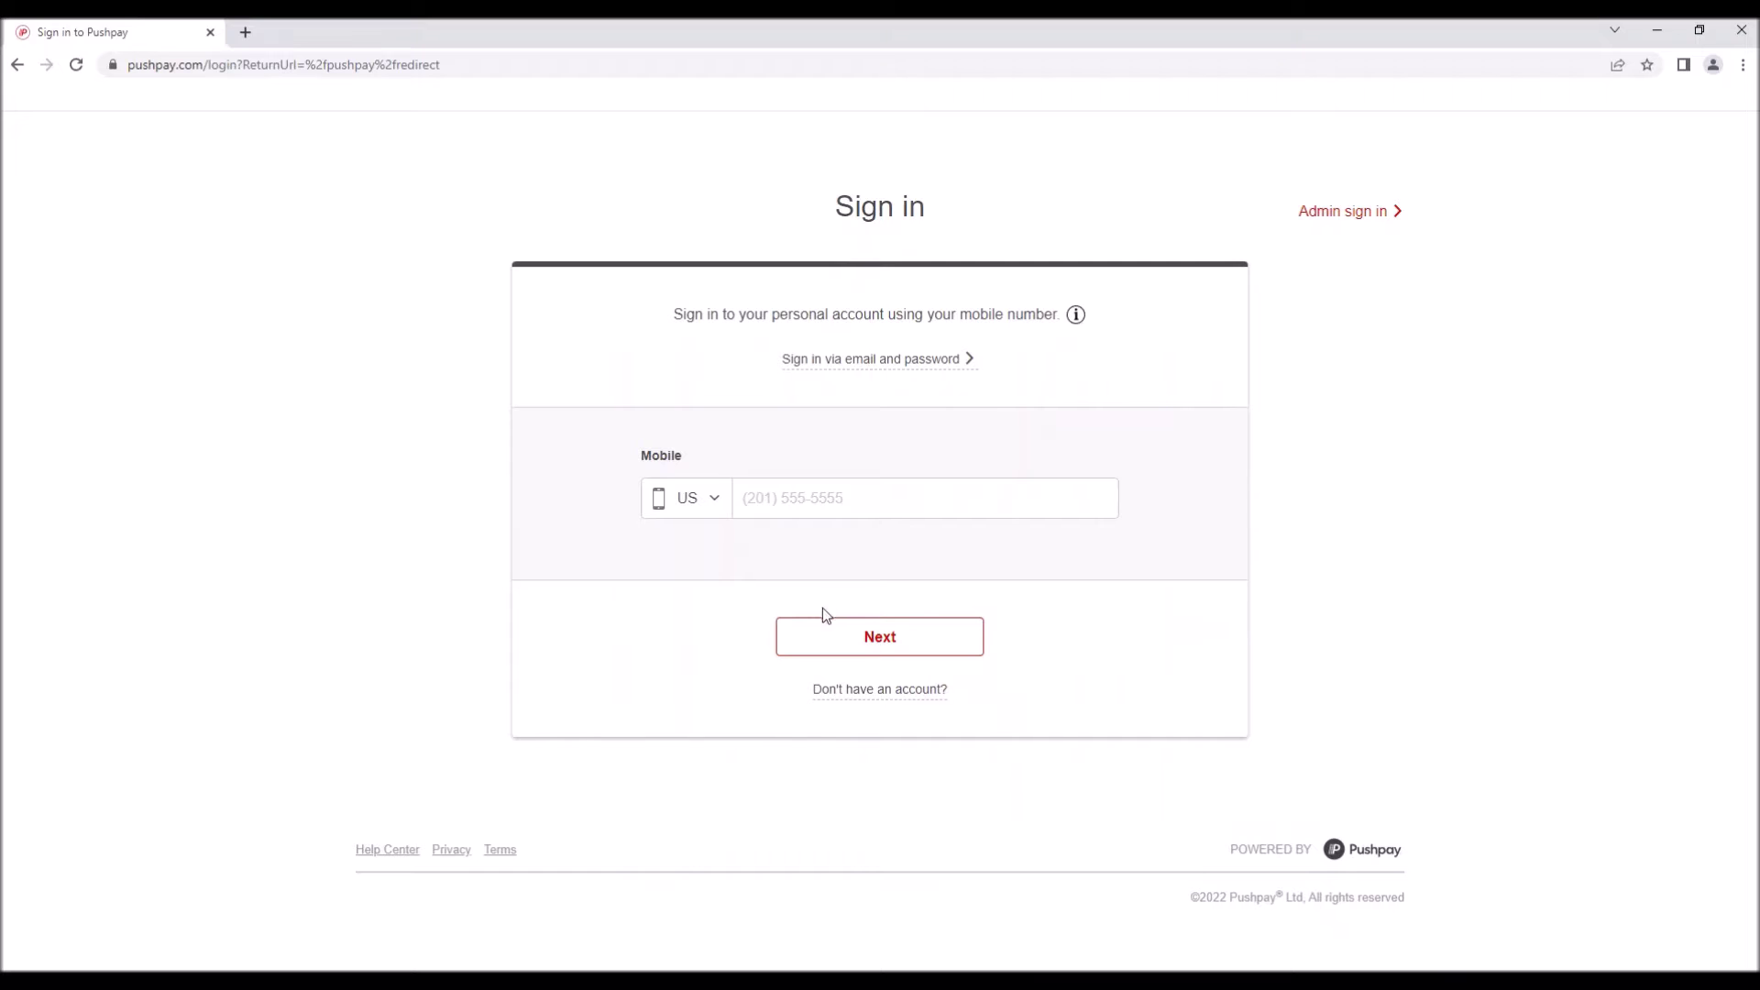
left_click(764, 516)
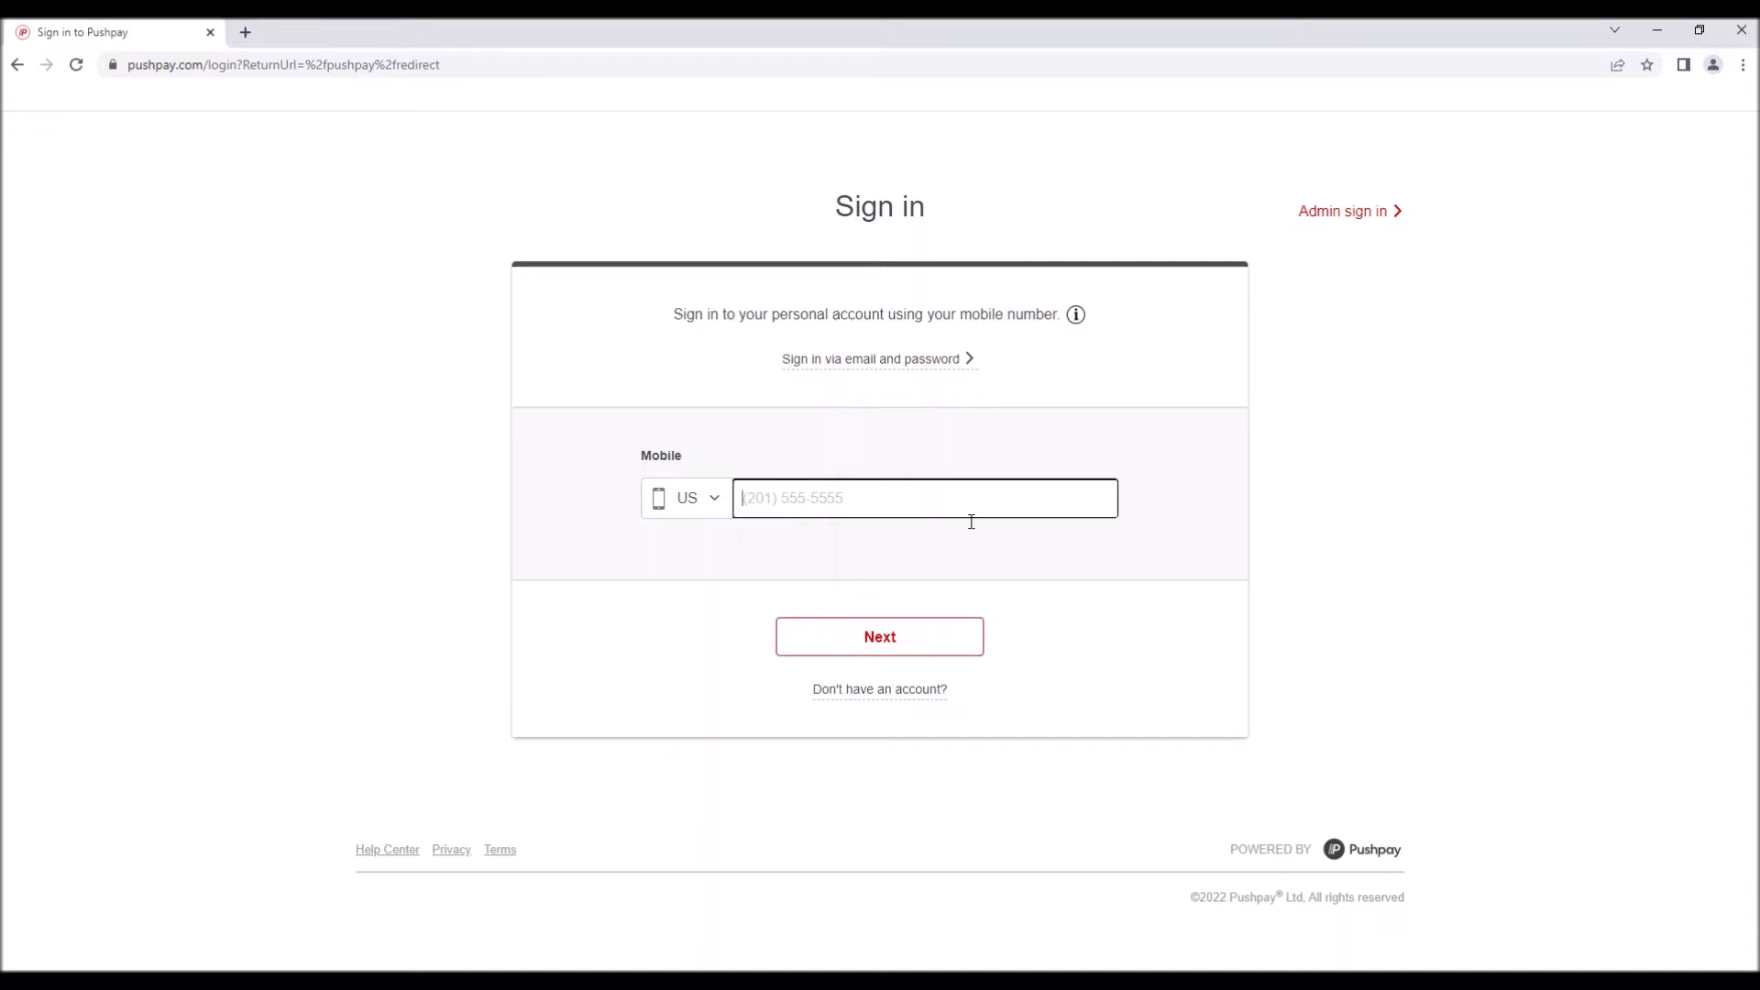
left_click(18, 68)
Scroll the Give page to the 'Please cancel recurring giving on Pushpay' notice above E-Transfers.
scroll(937, 727, "up", 2)
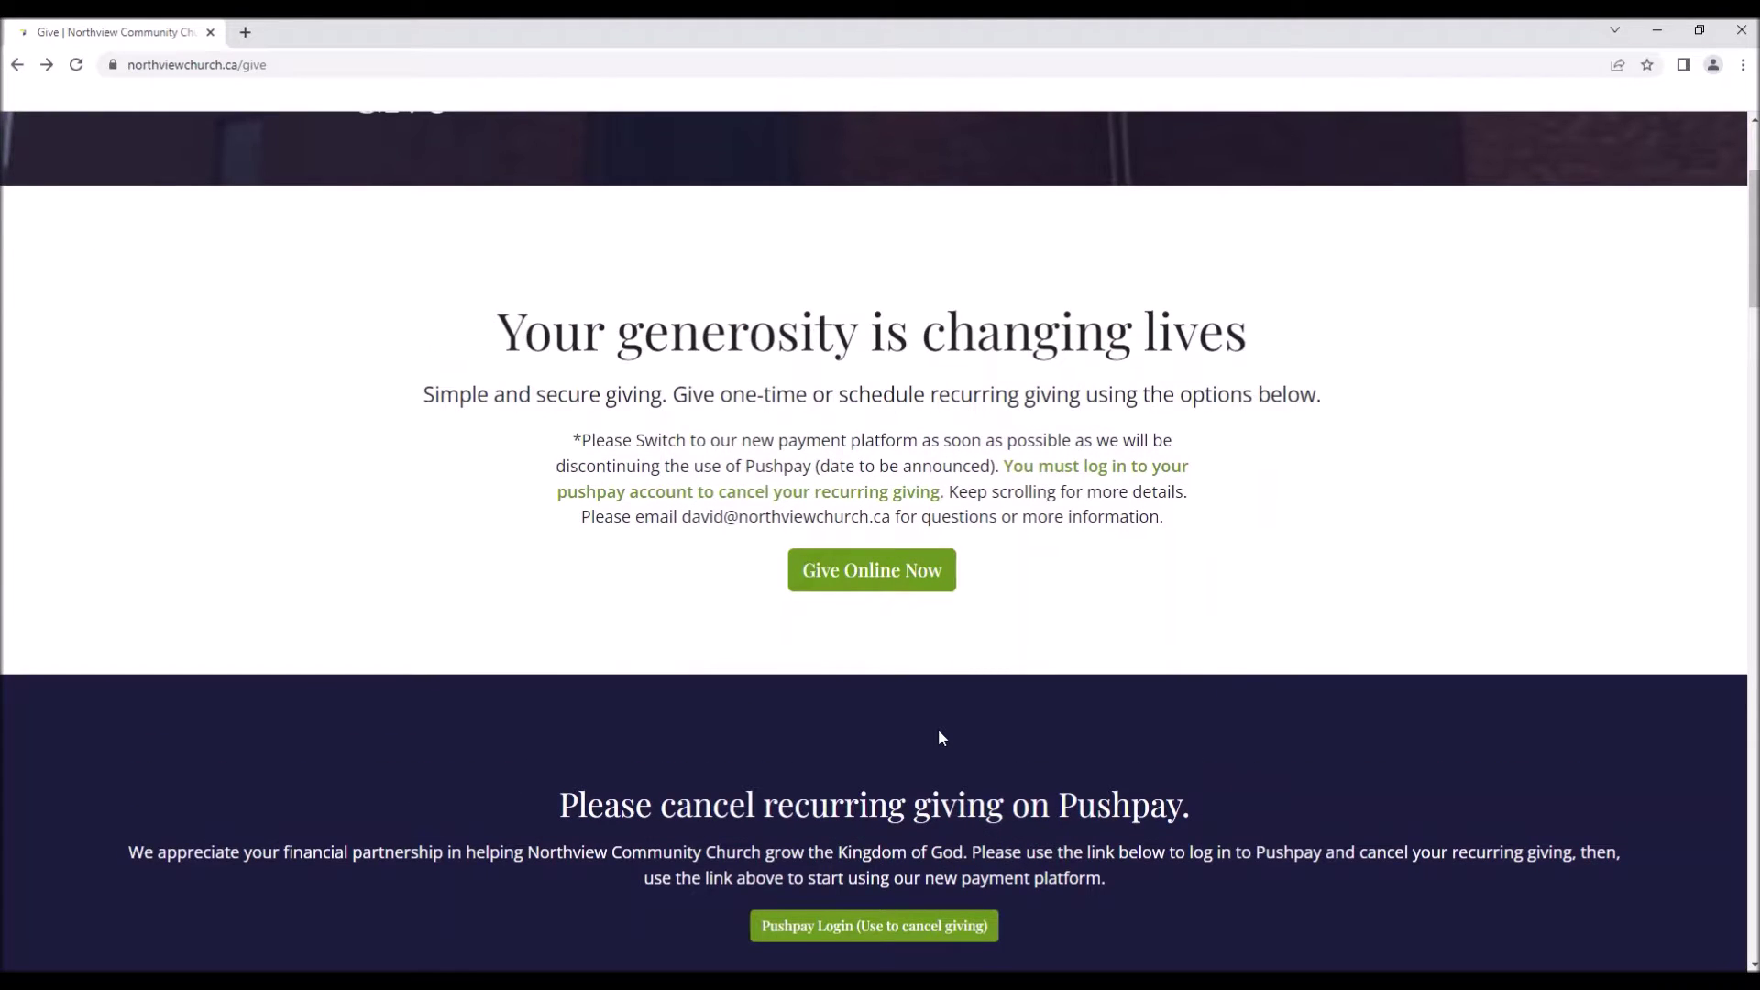
scroll(940, 738, "down", 1)
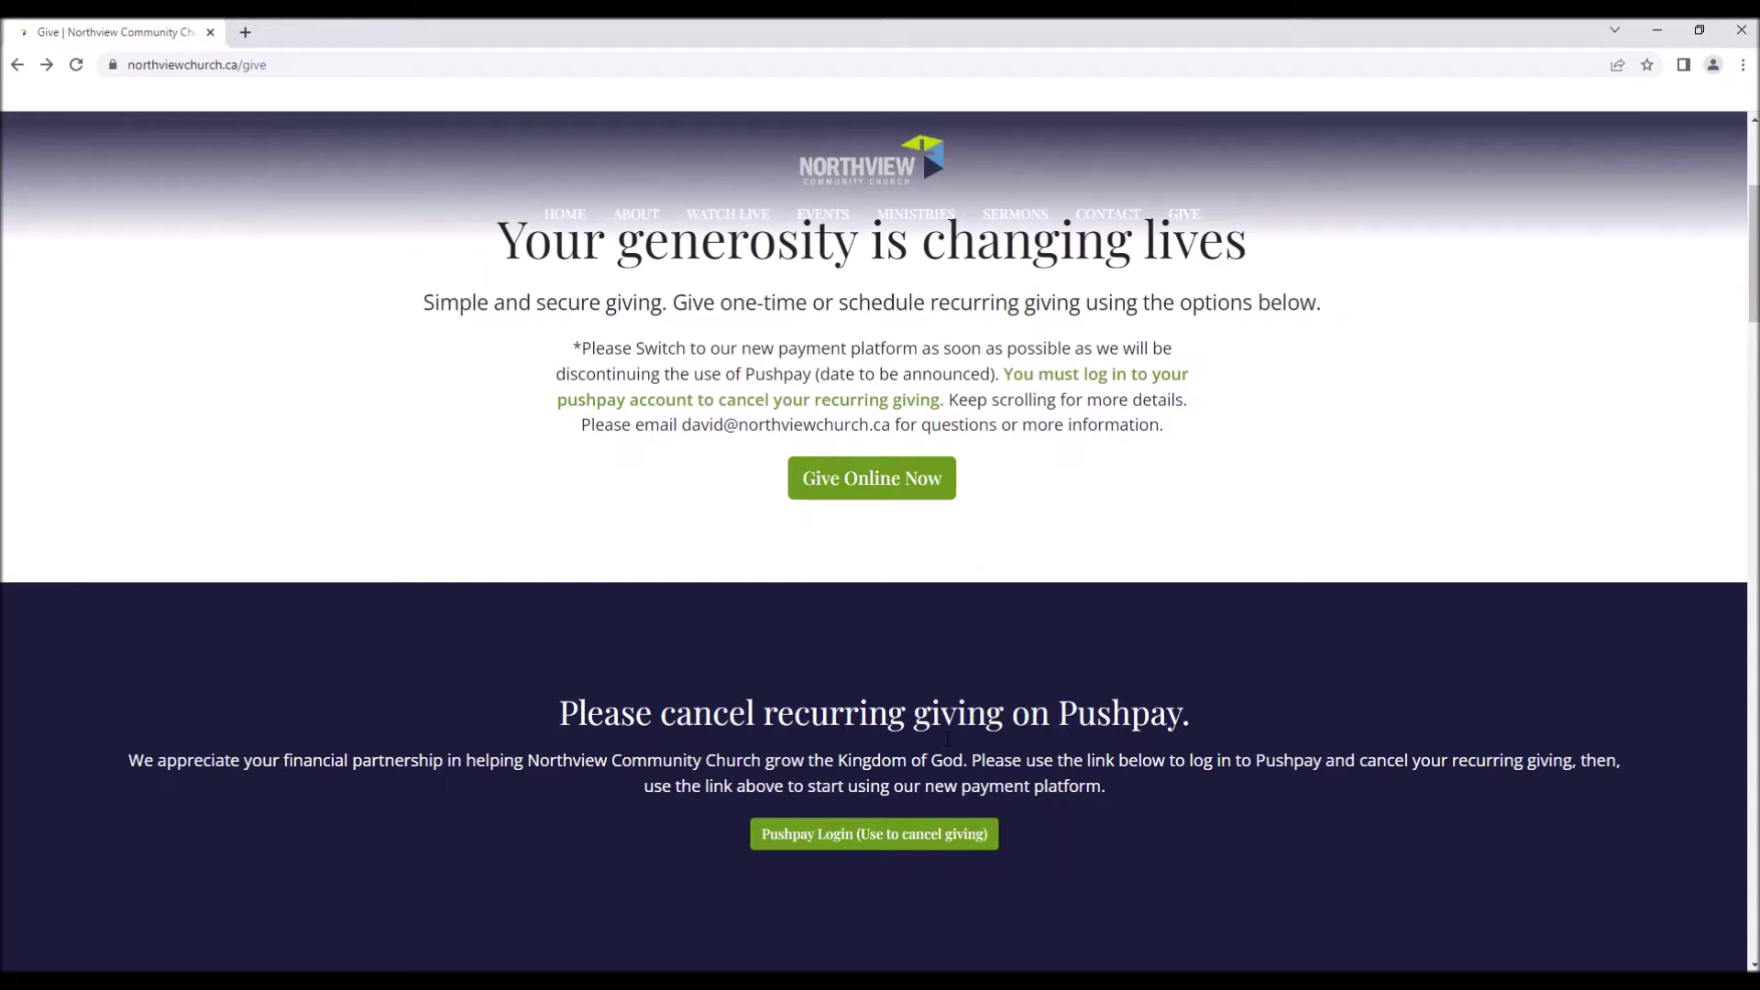
scroll(947, 738, "down", 2)
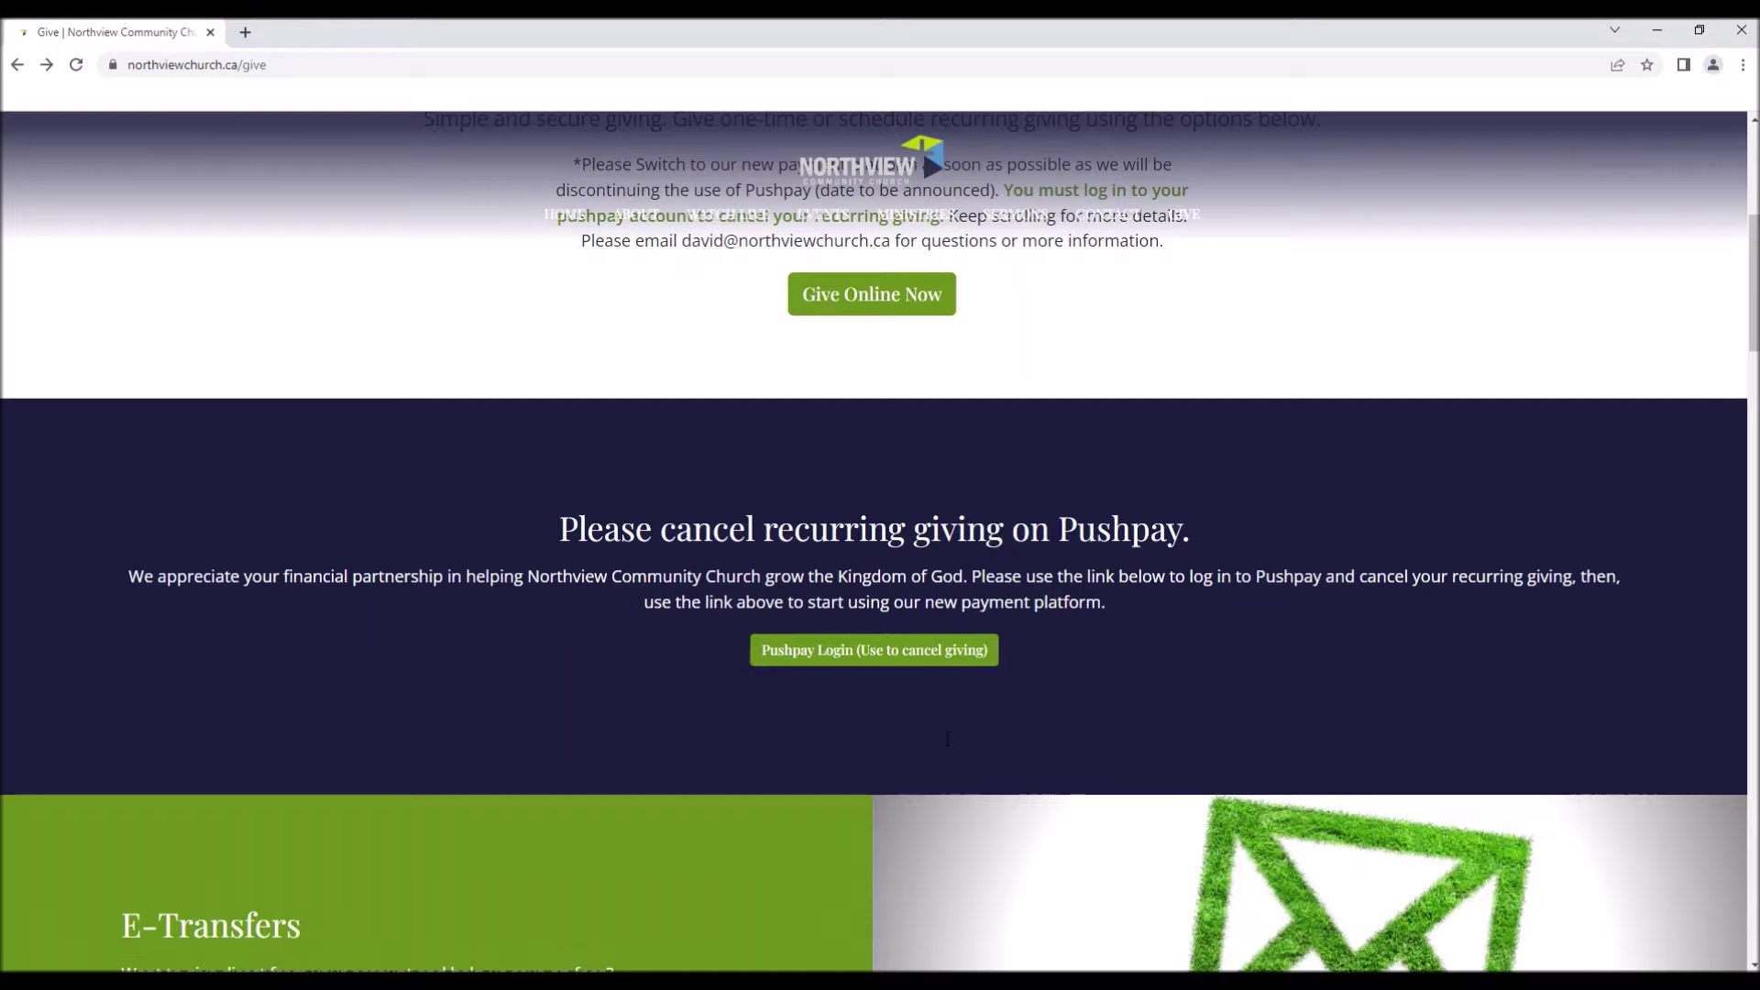
scroll(927, 732, "down", 15)
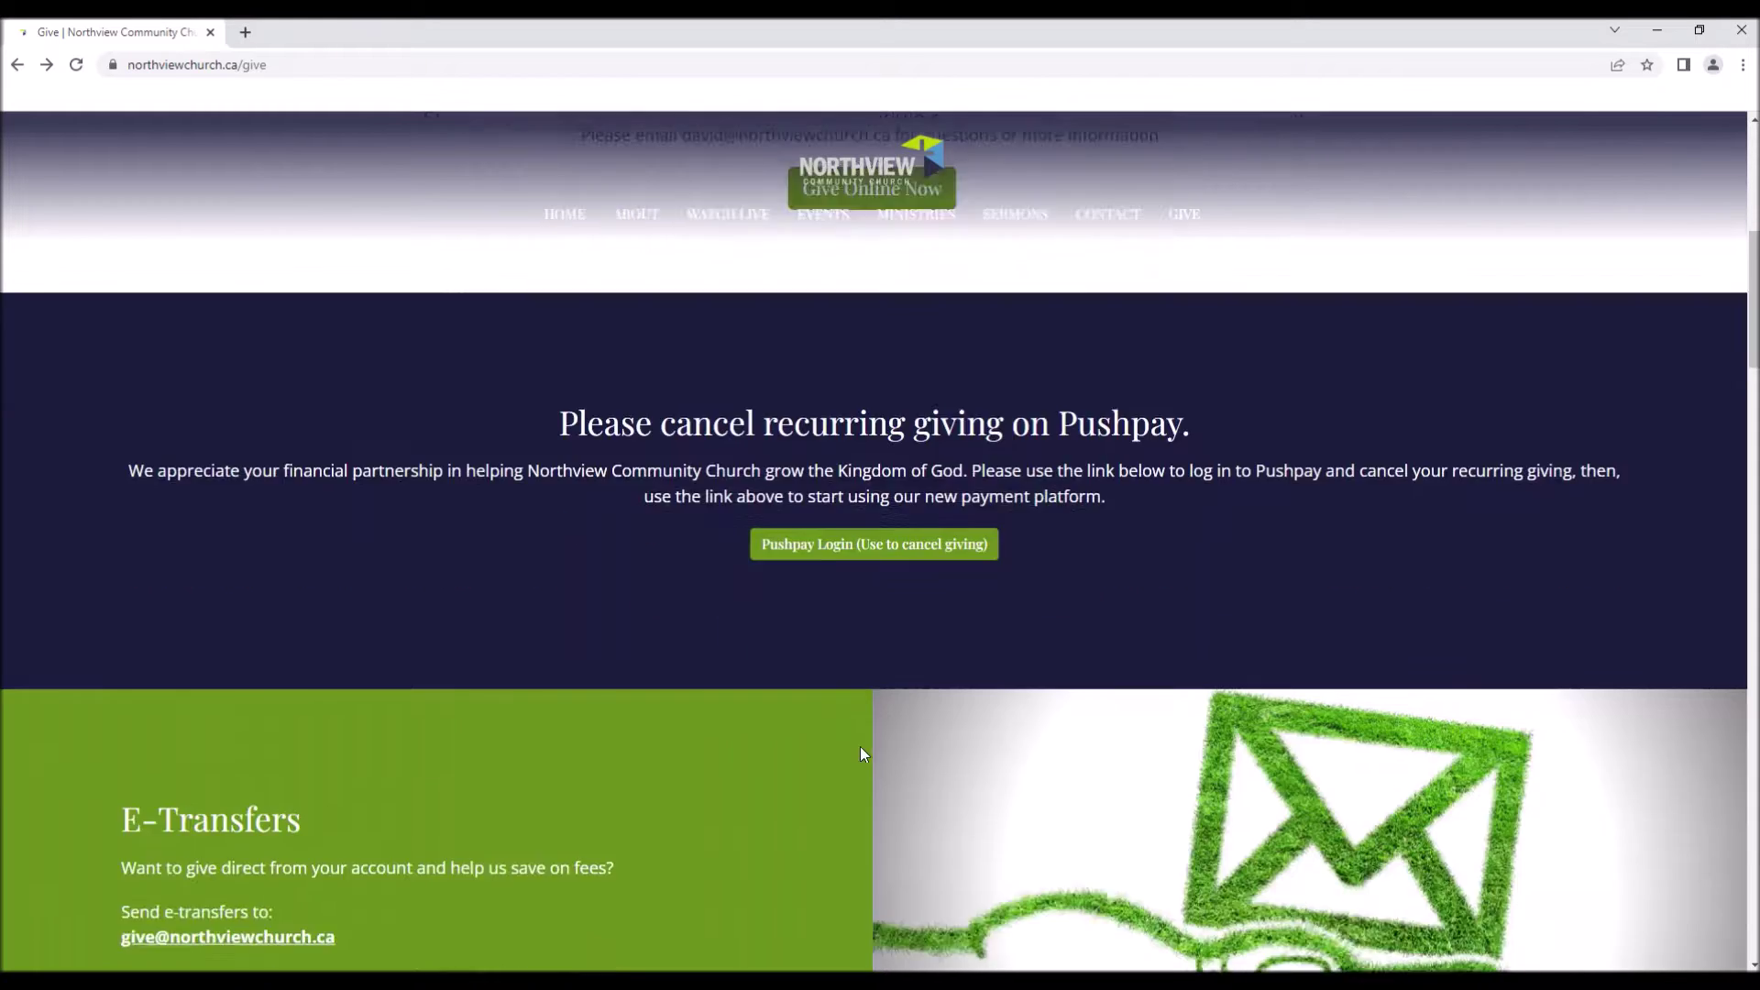
scroll(864, 747, "down", 12)
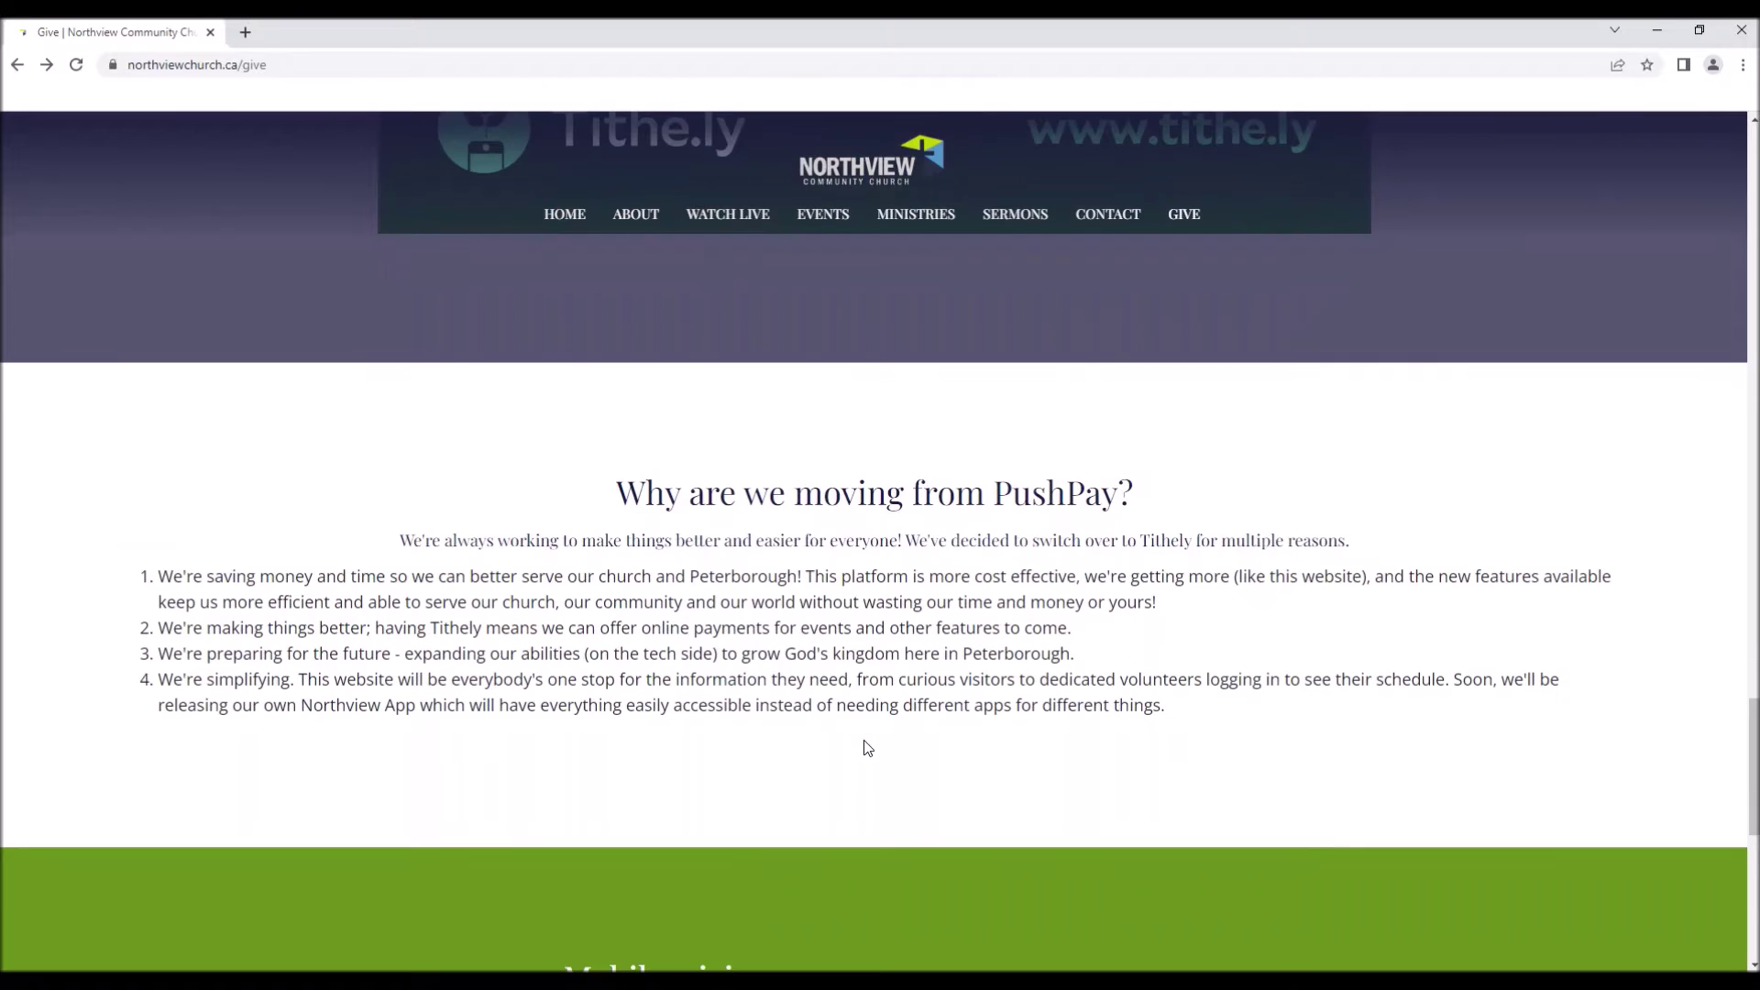
scroll(899, 675, "up", 8)
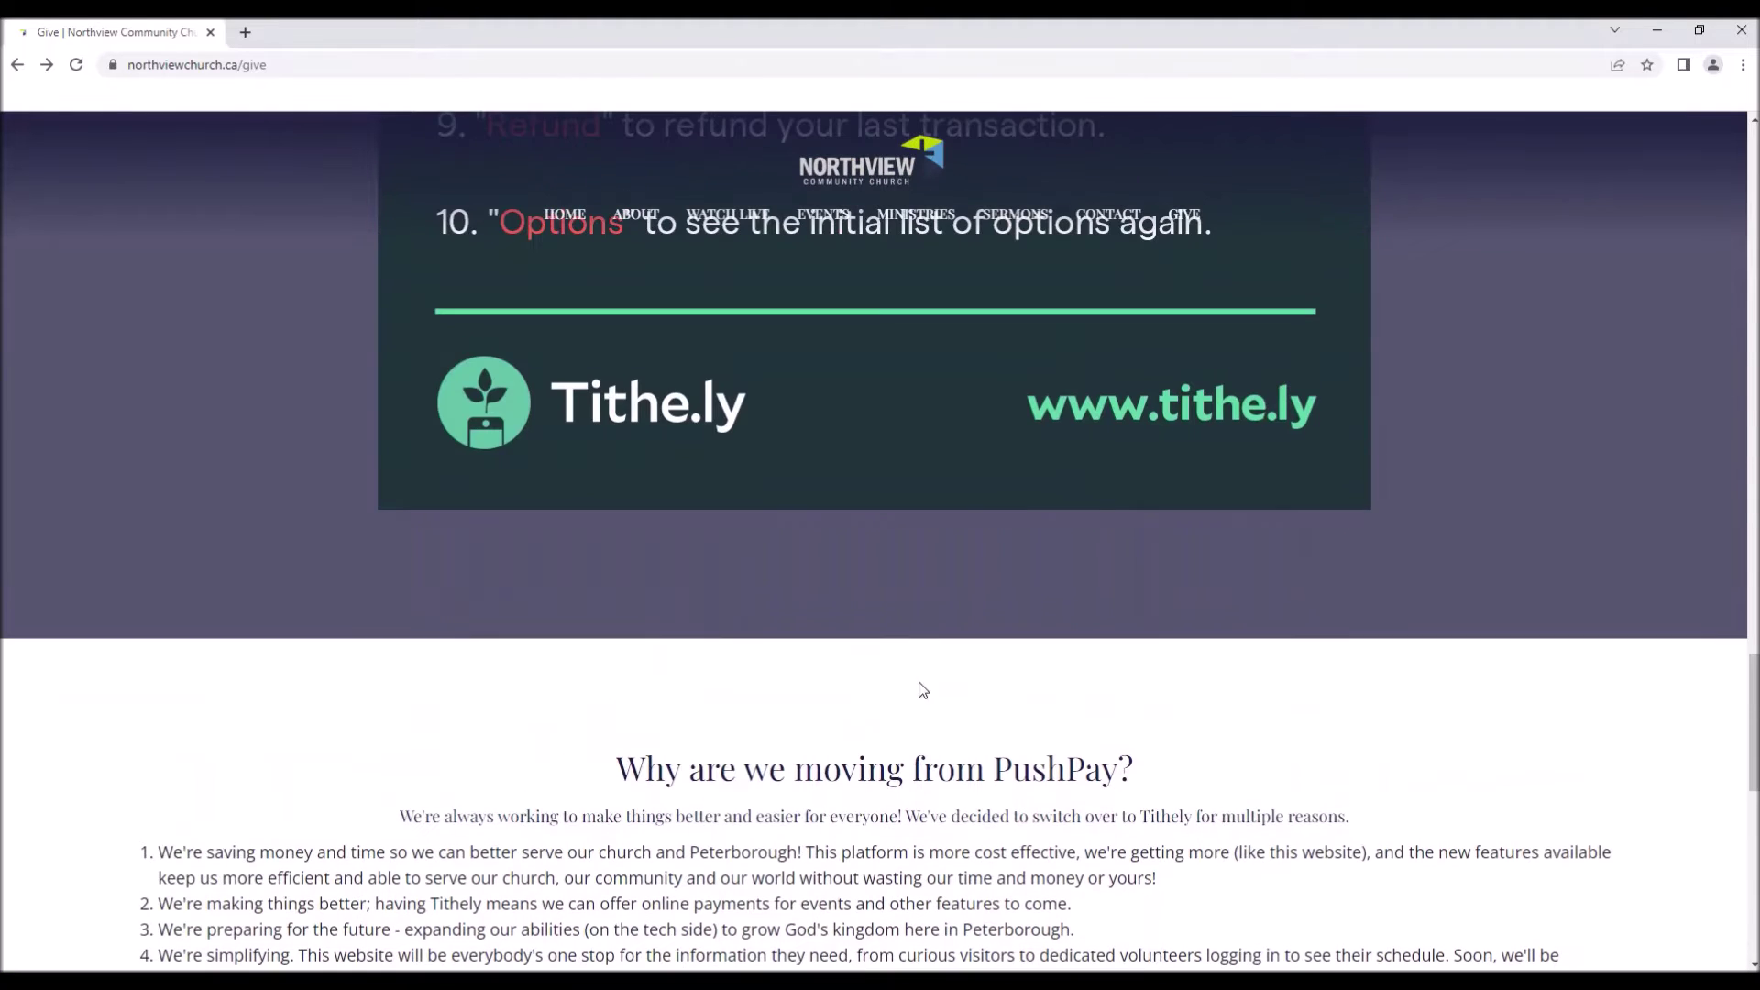
scroll(990, 704, "up", 10)
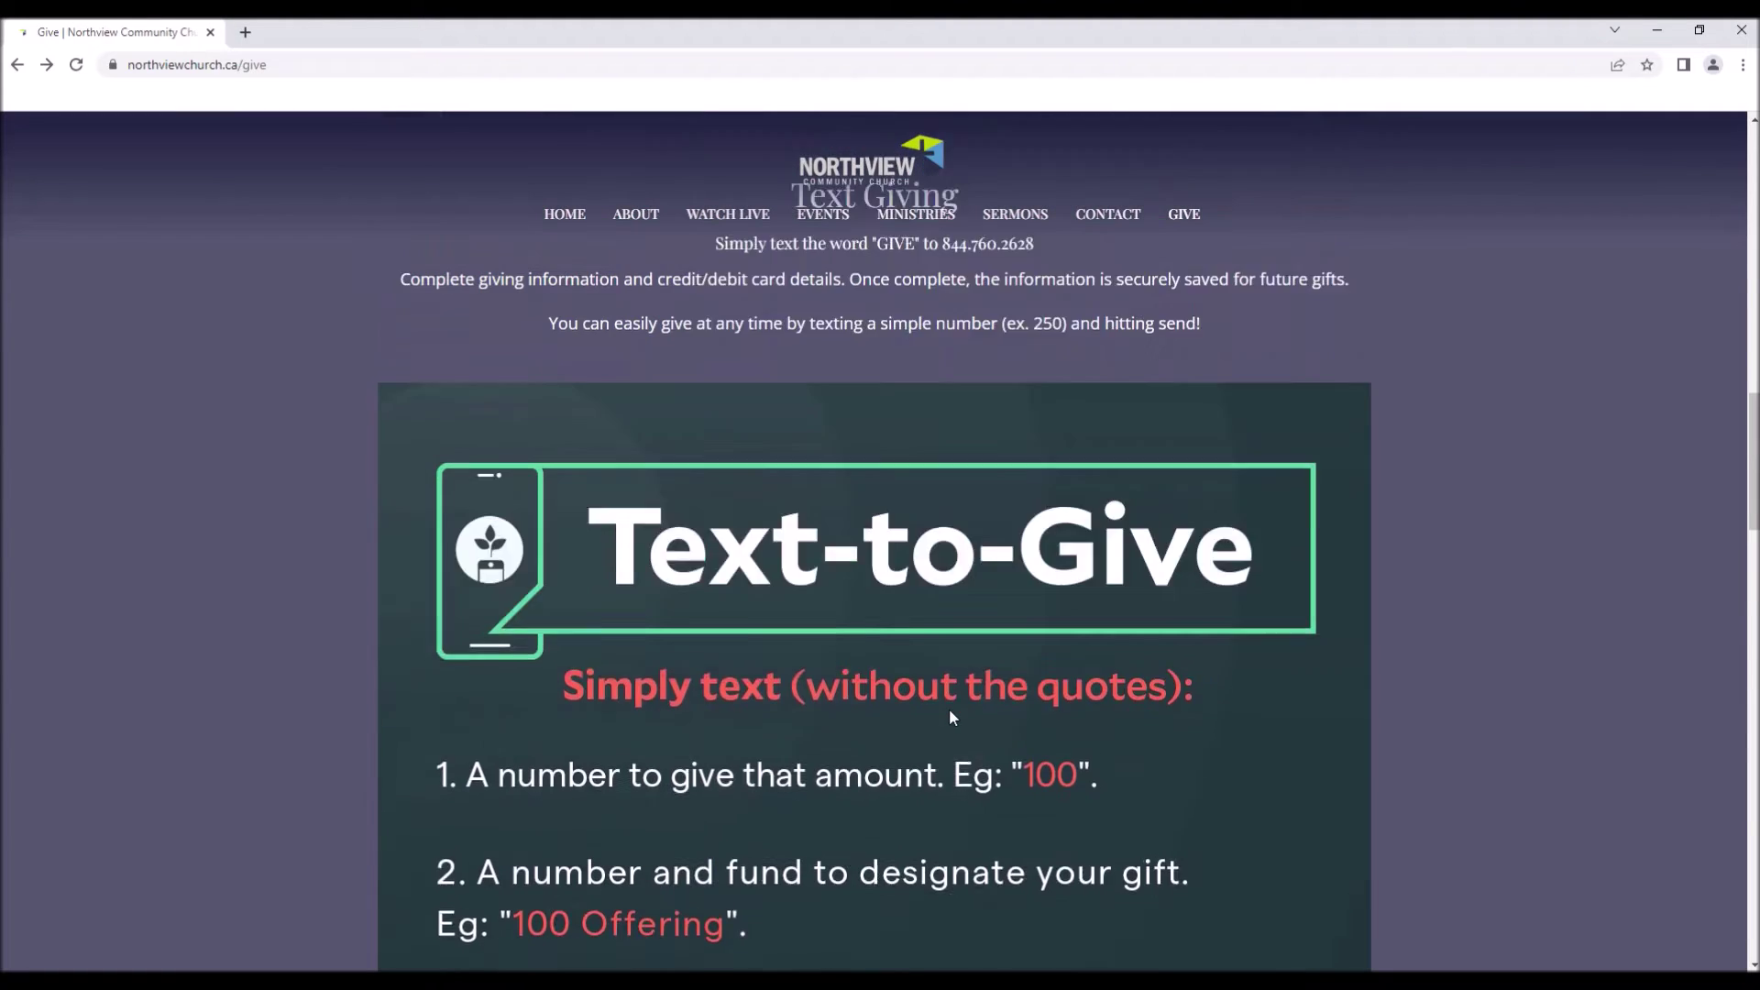
scroll(942, 696, "up", 4)
scroll(942, 693, "down", 5)
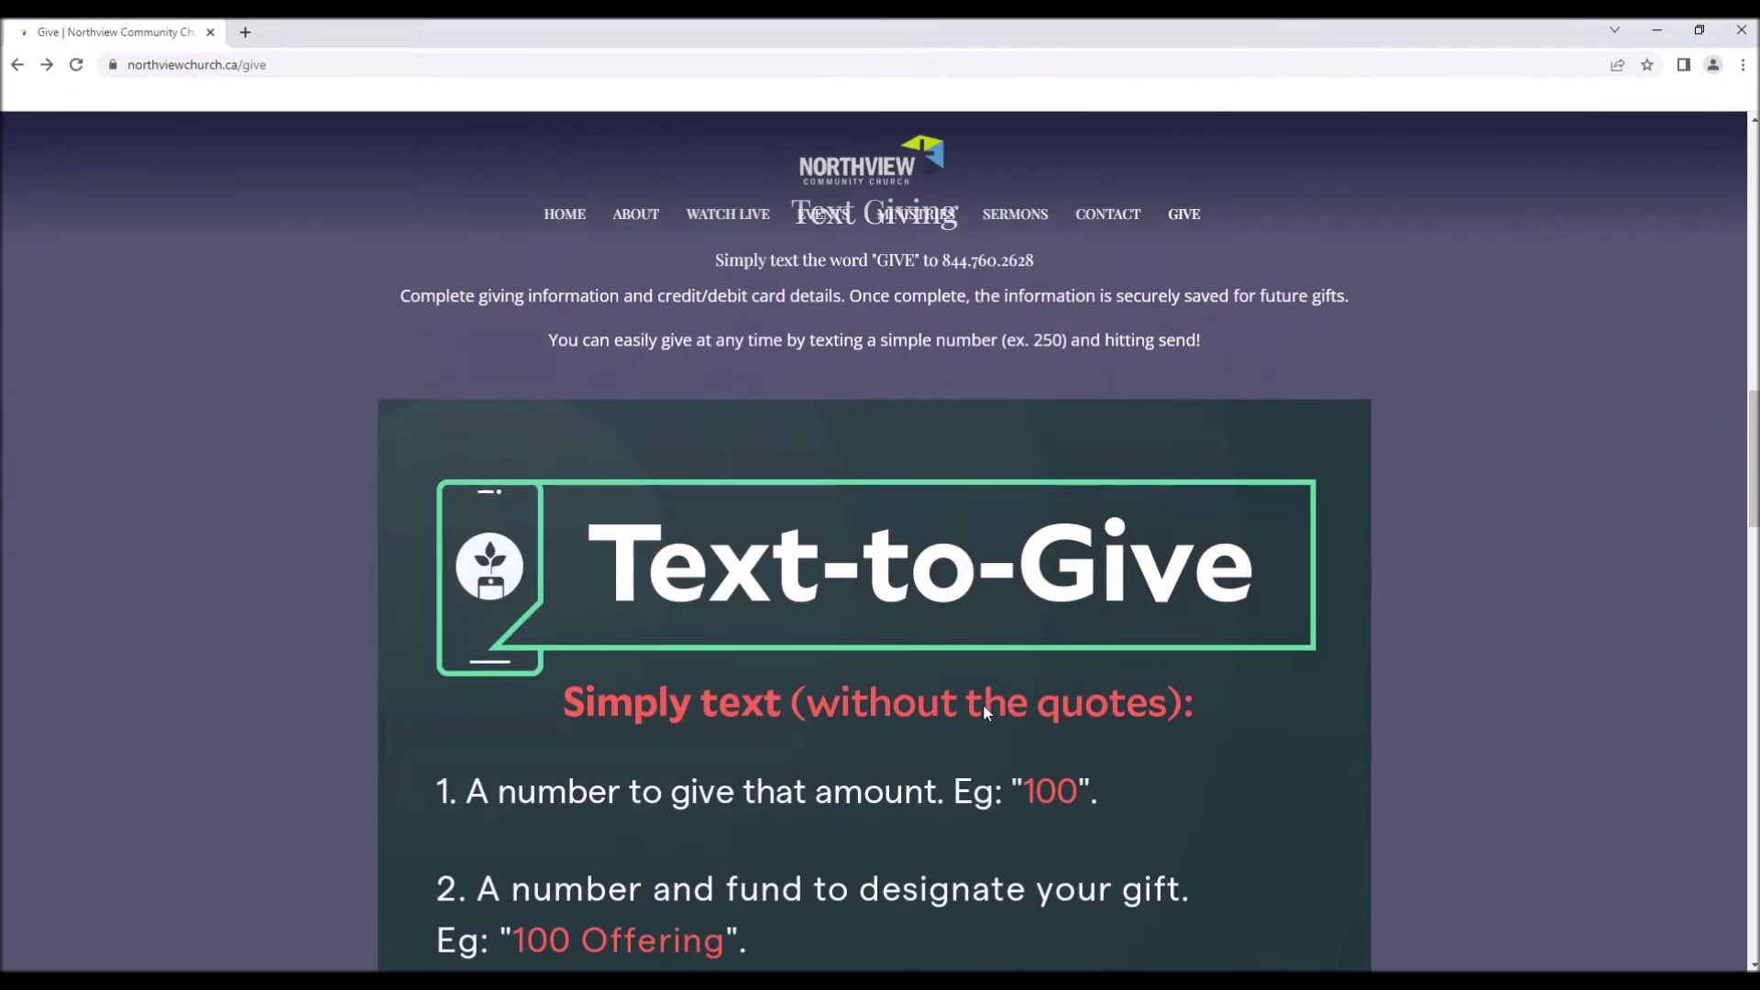
scroll(982, 703, "up", 3)
left_click_drag(711, 544, 1207, 617)
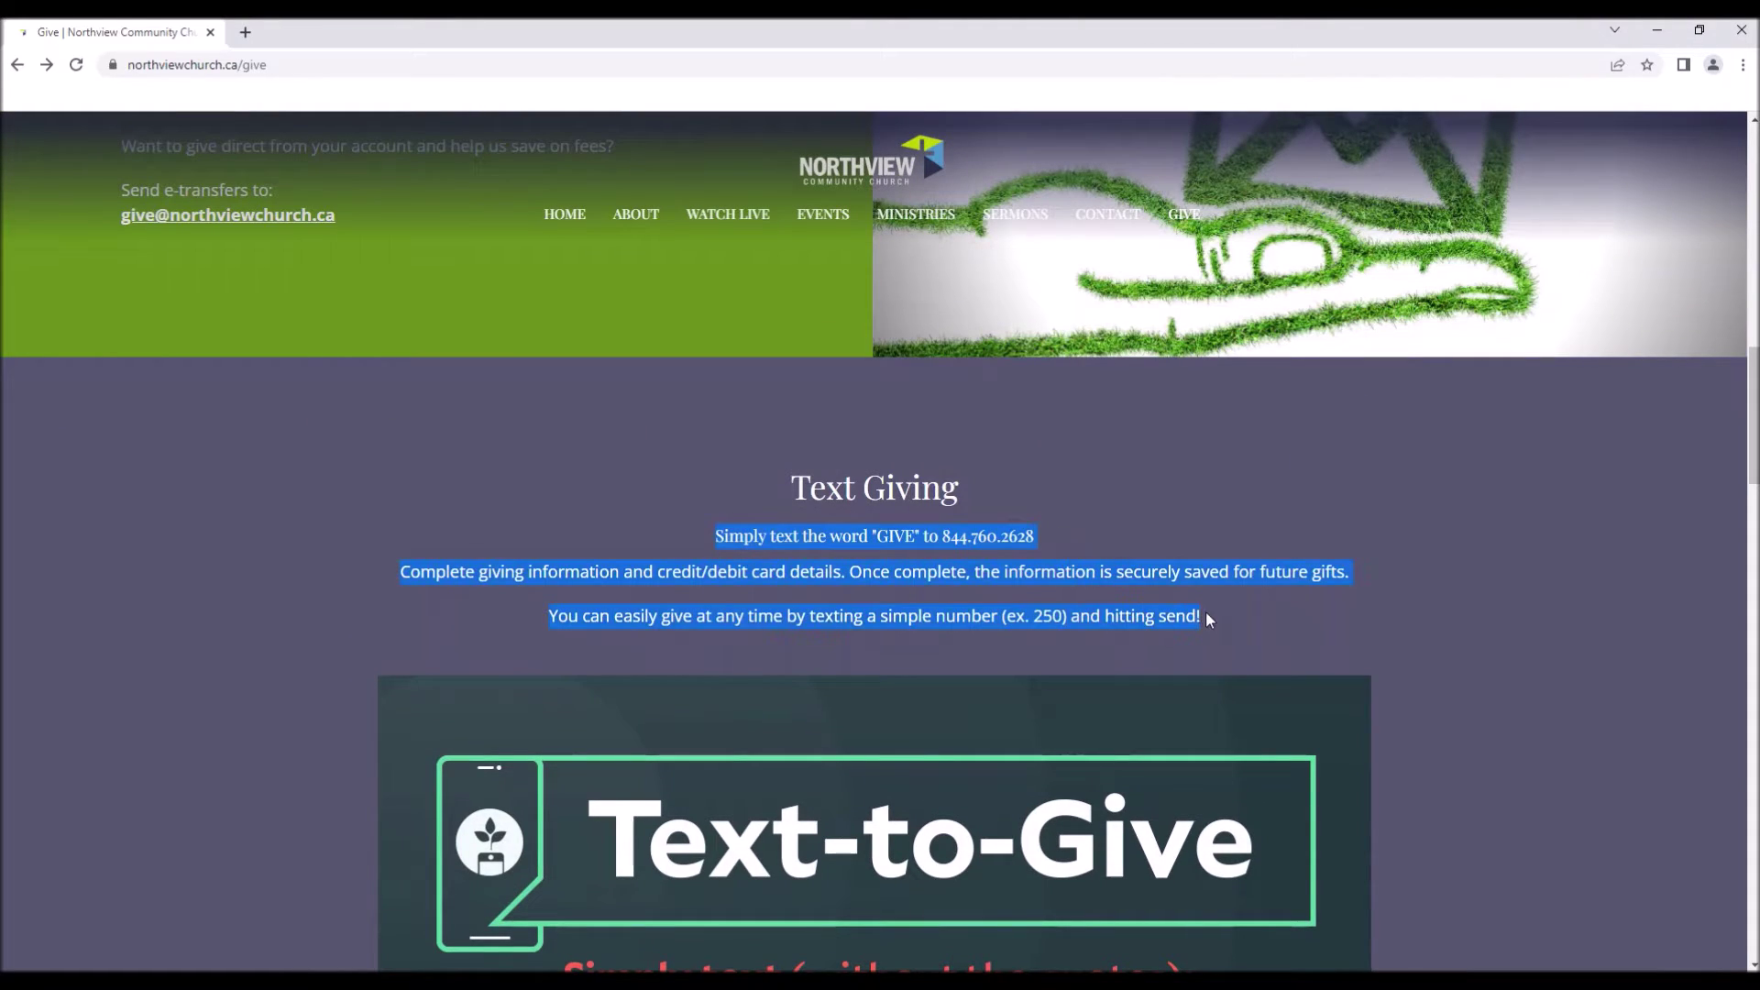
scroll(811, 550, "down", 9)
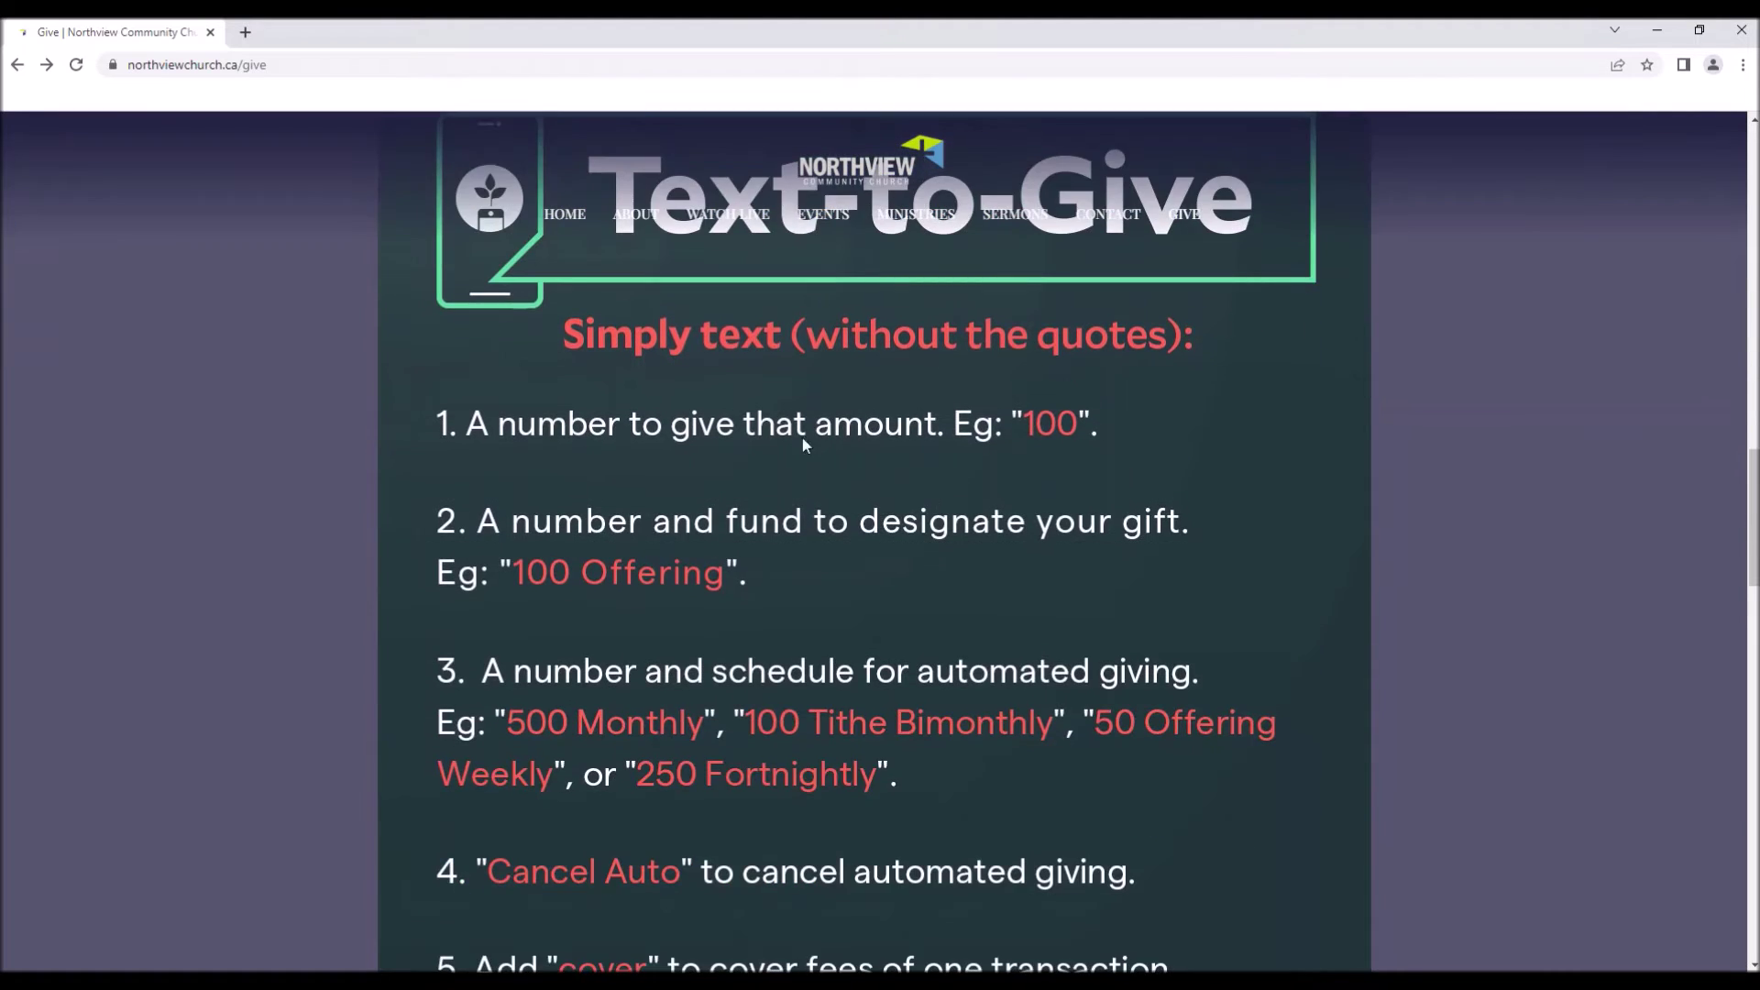
scroll(904, 679, "up", 13)
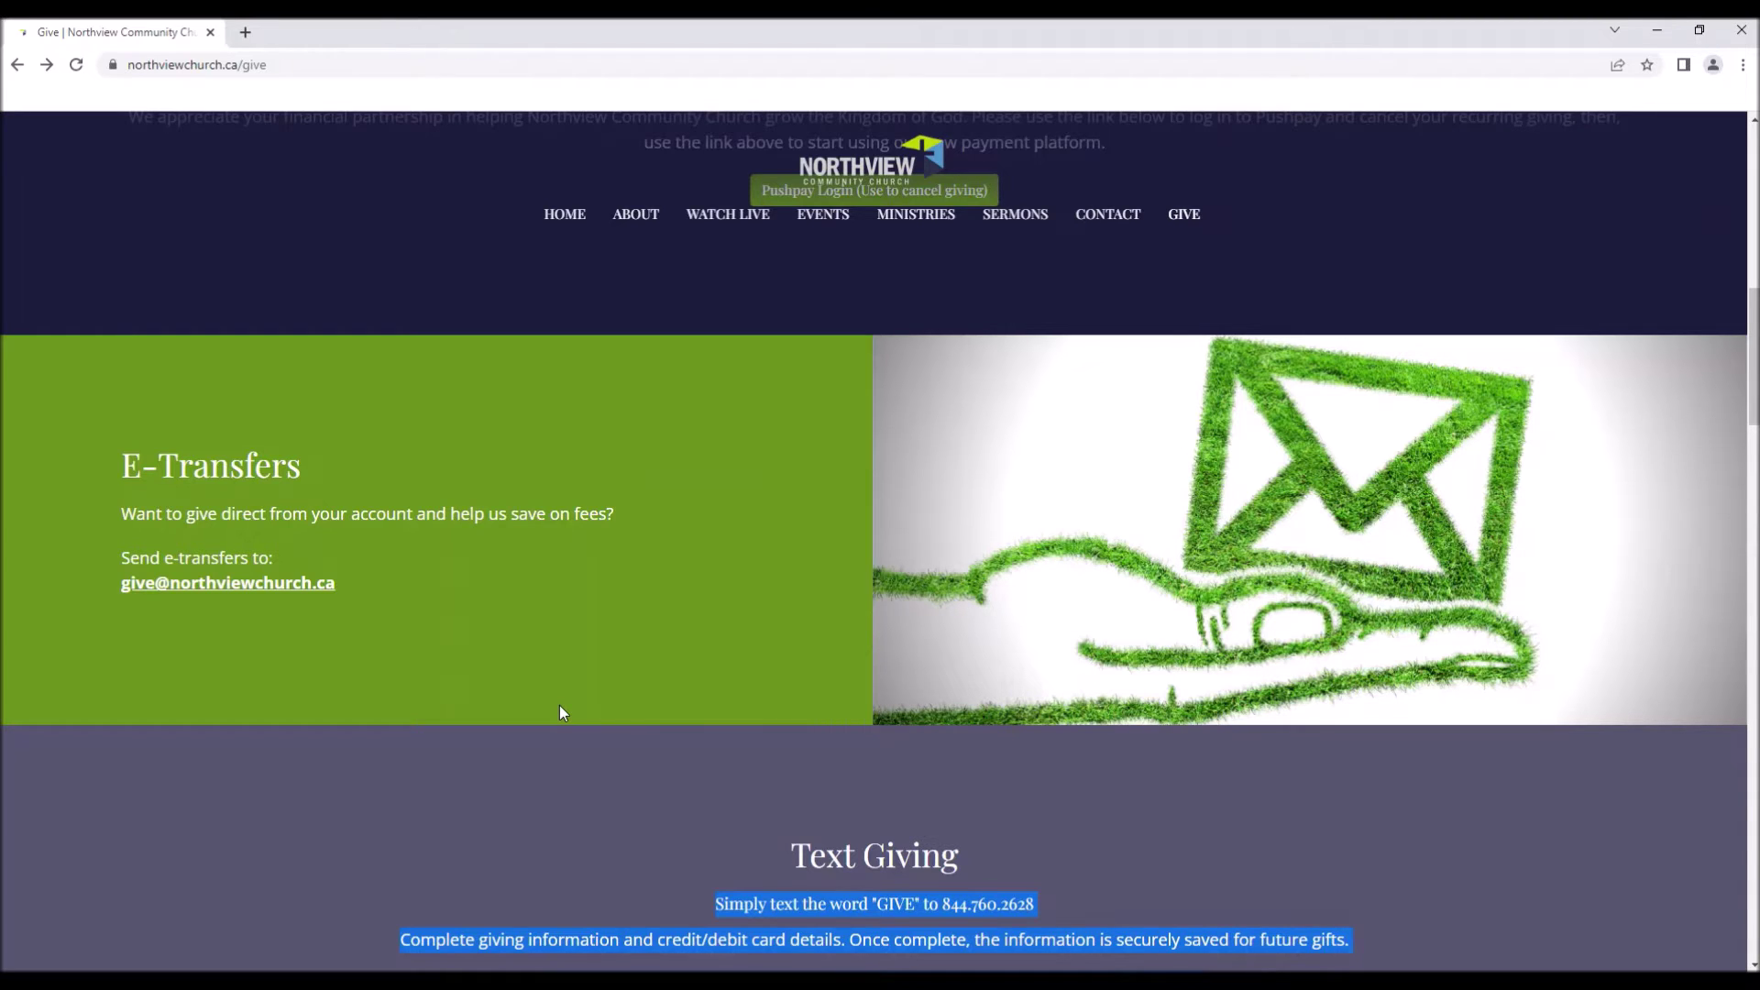
Bring up the Tithe.ly giving form showing $0.00 to the General fund via Give Online Now.
scroll(563, 713, "up", 10)
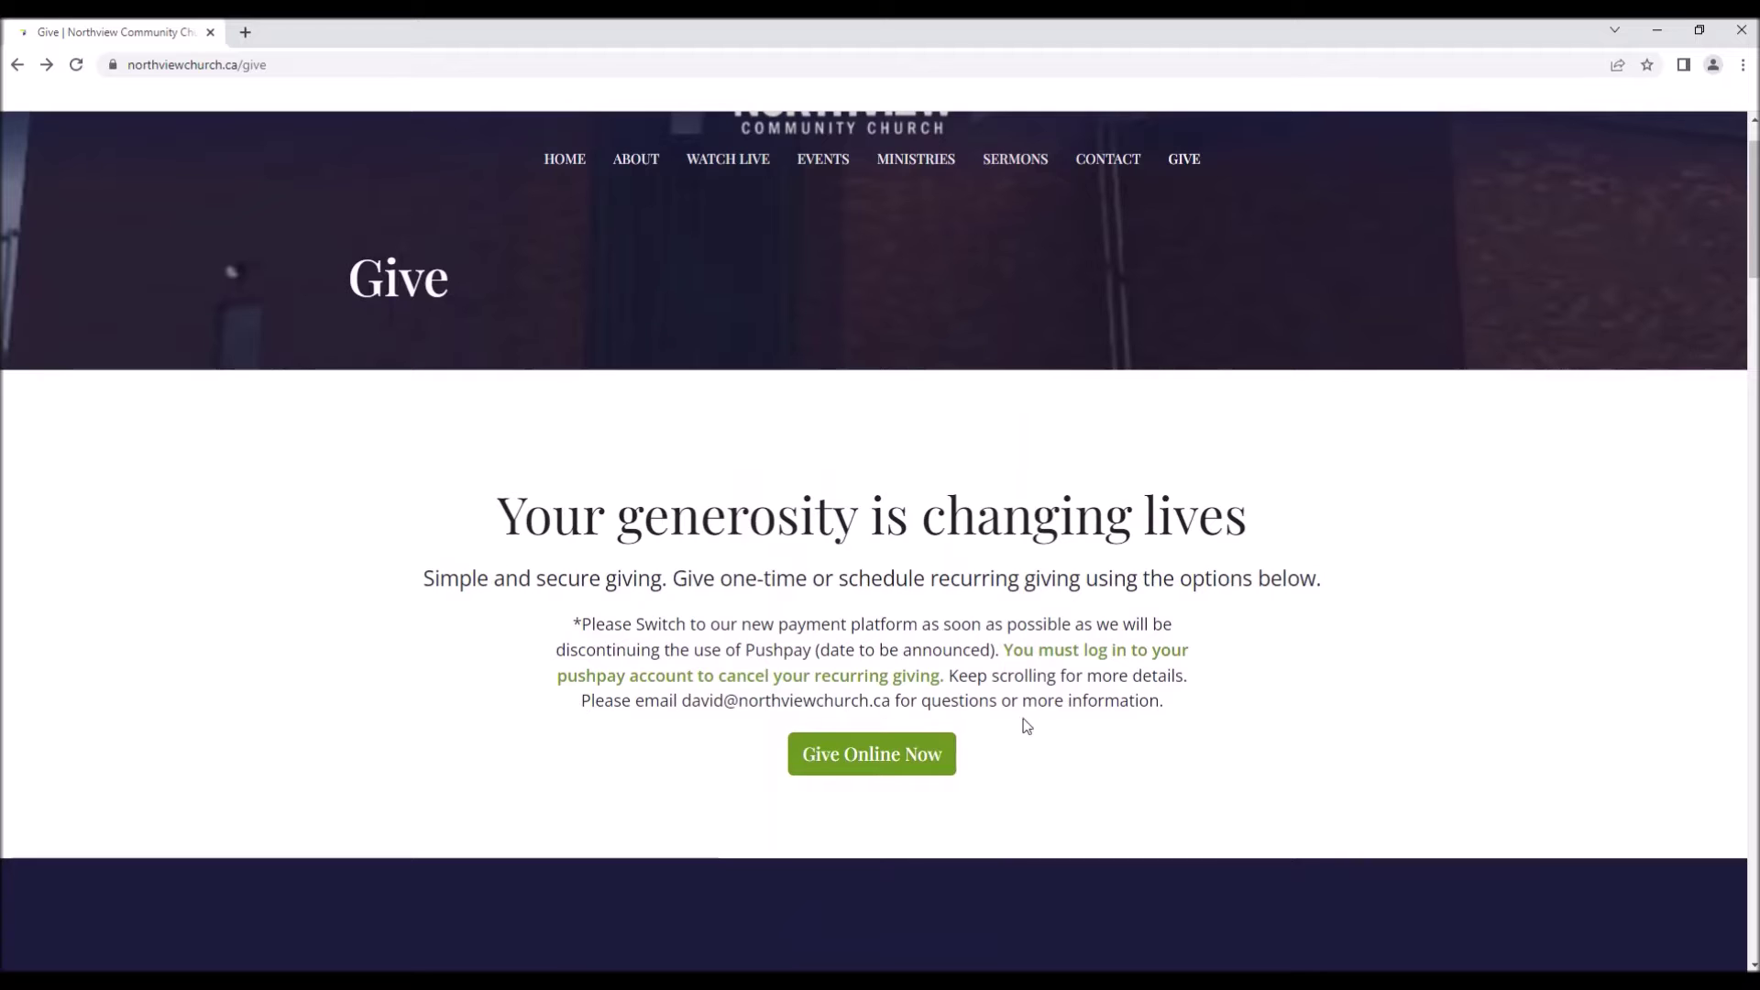
scroll(1025, 729, "down", 2)
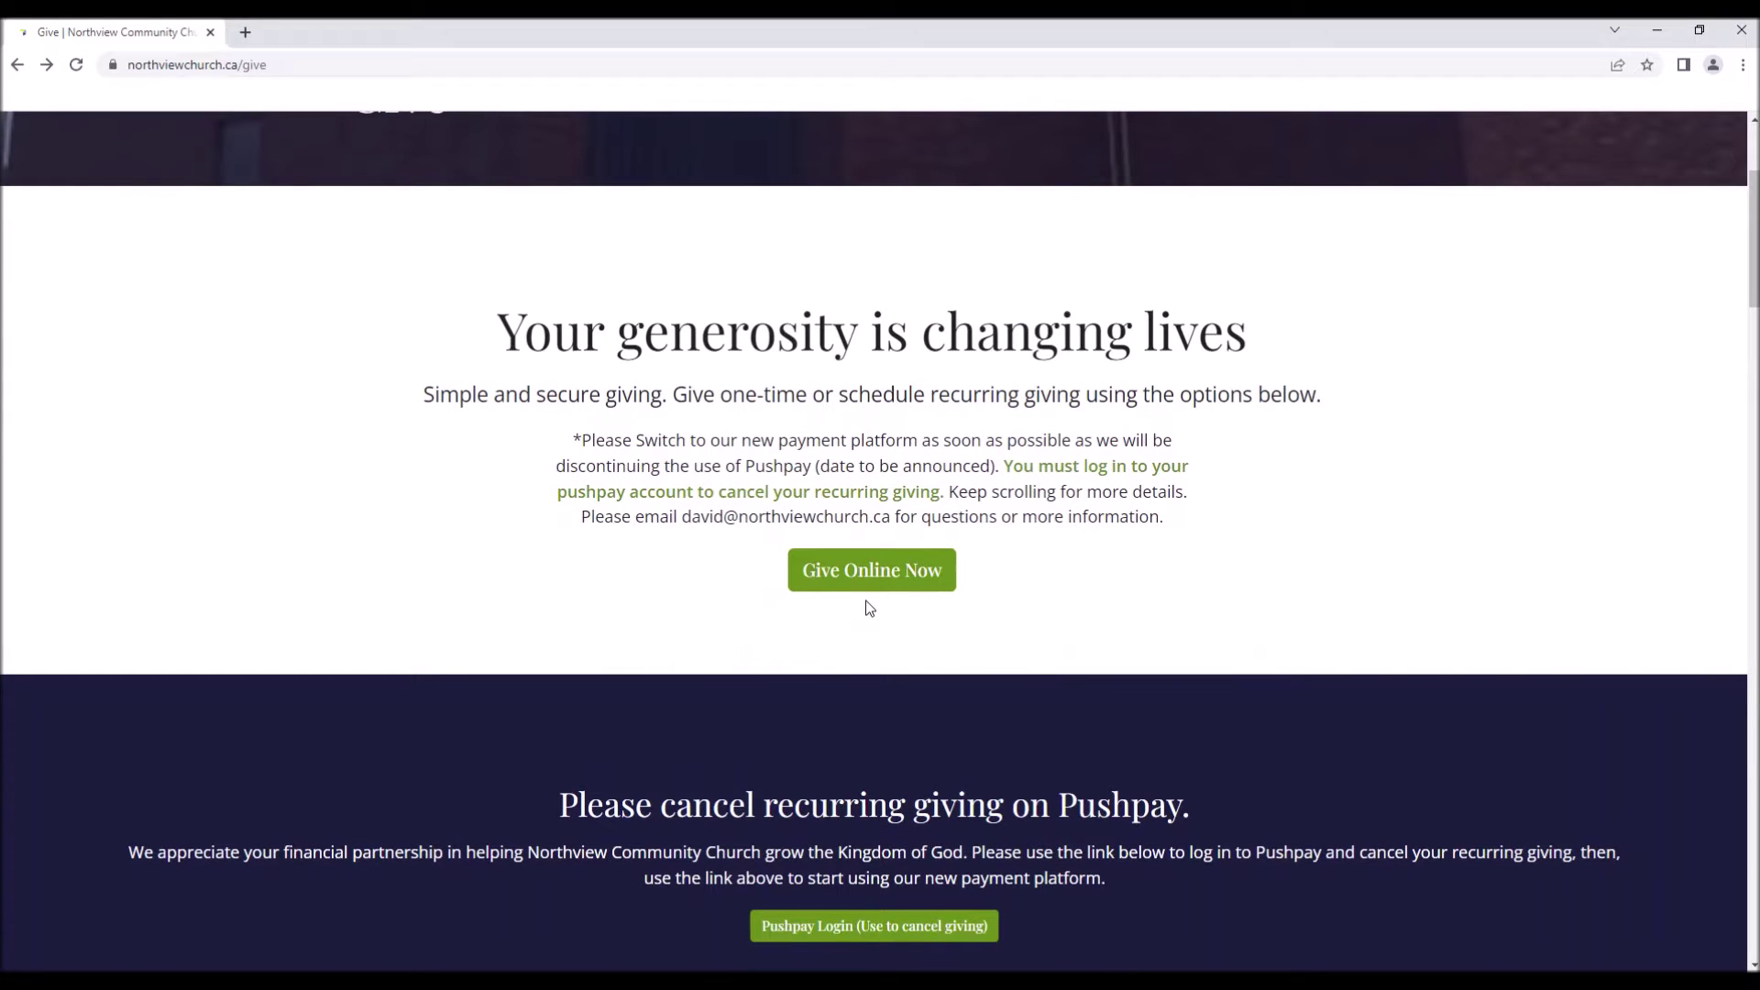
scroll(869, 608, "down", 2)
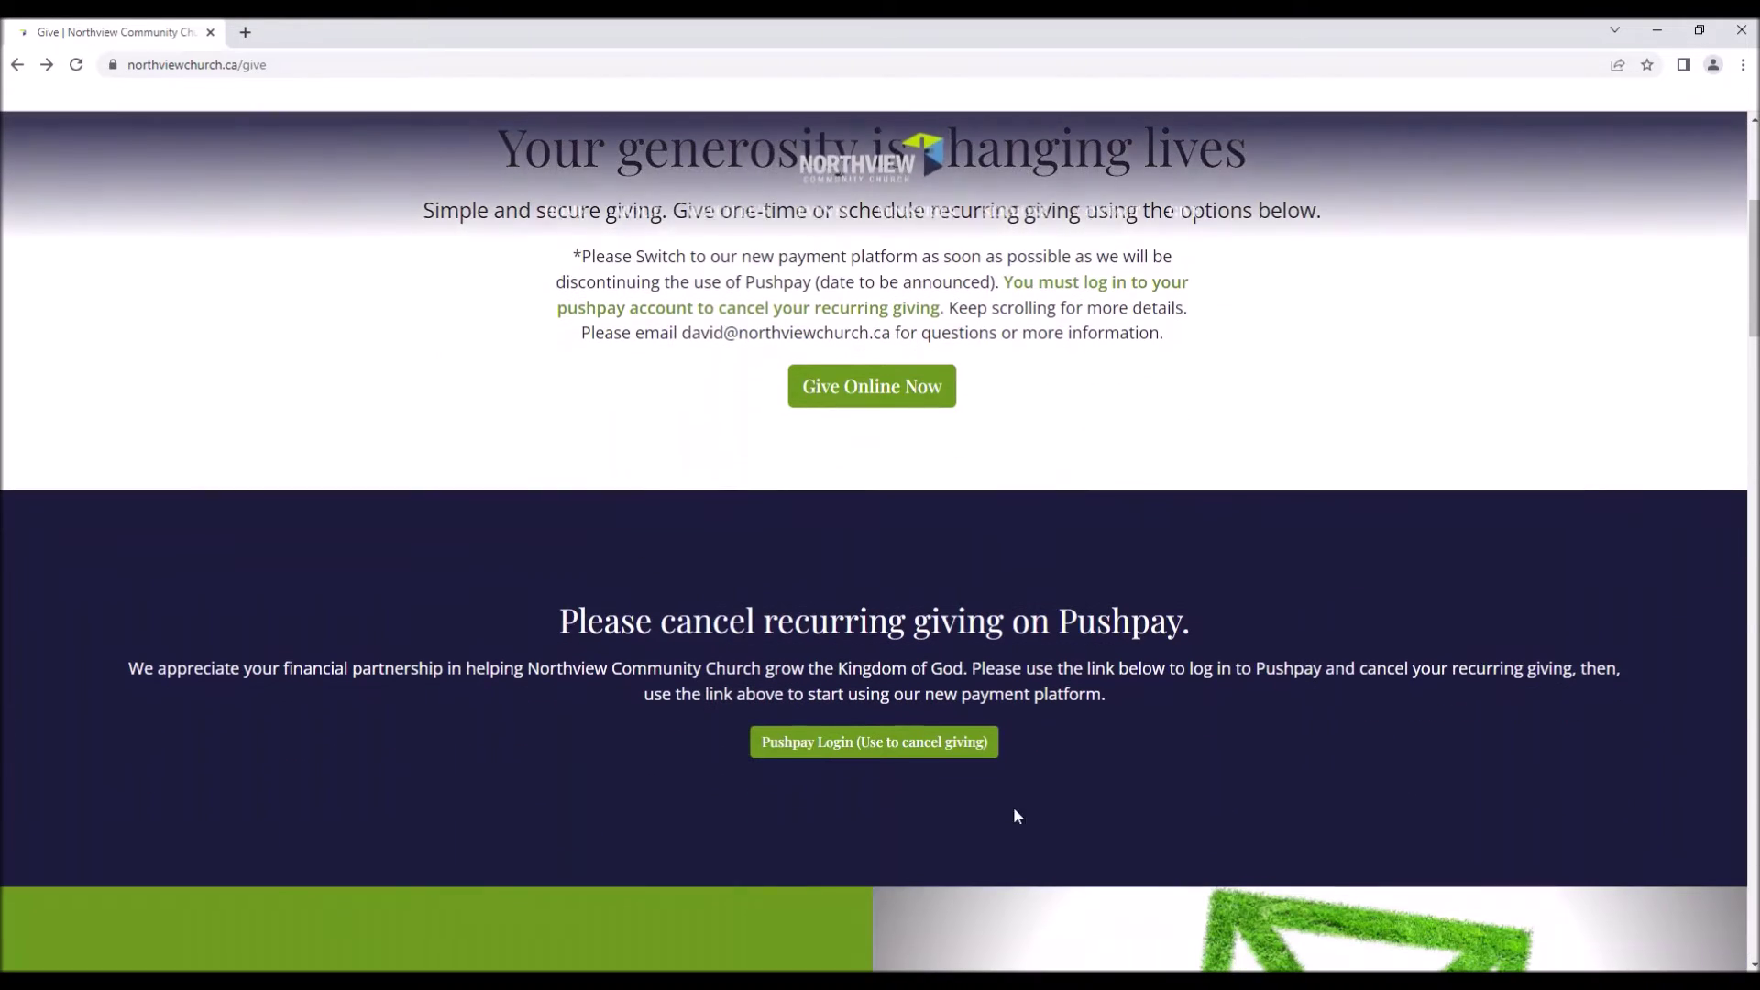
scroll(891, 626, "up", 2)
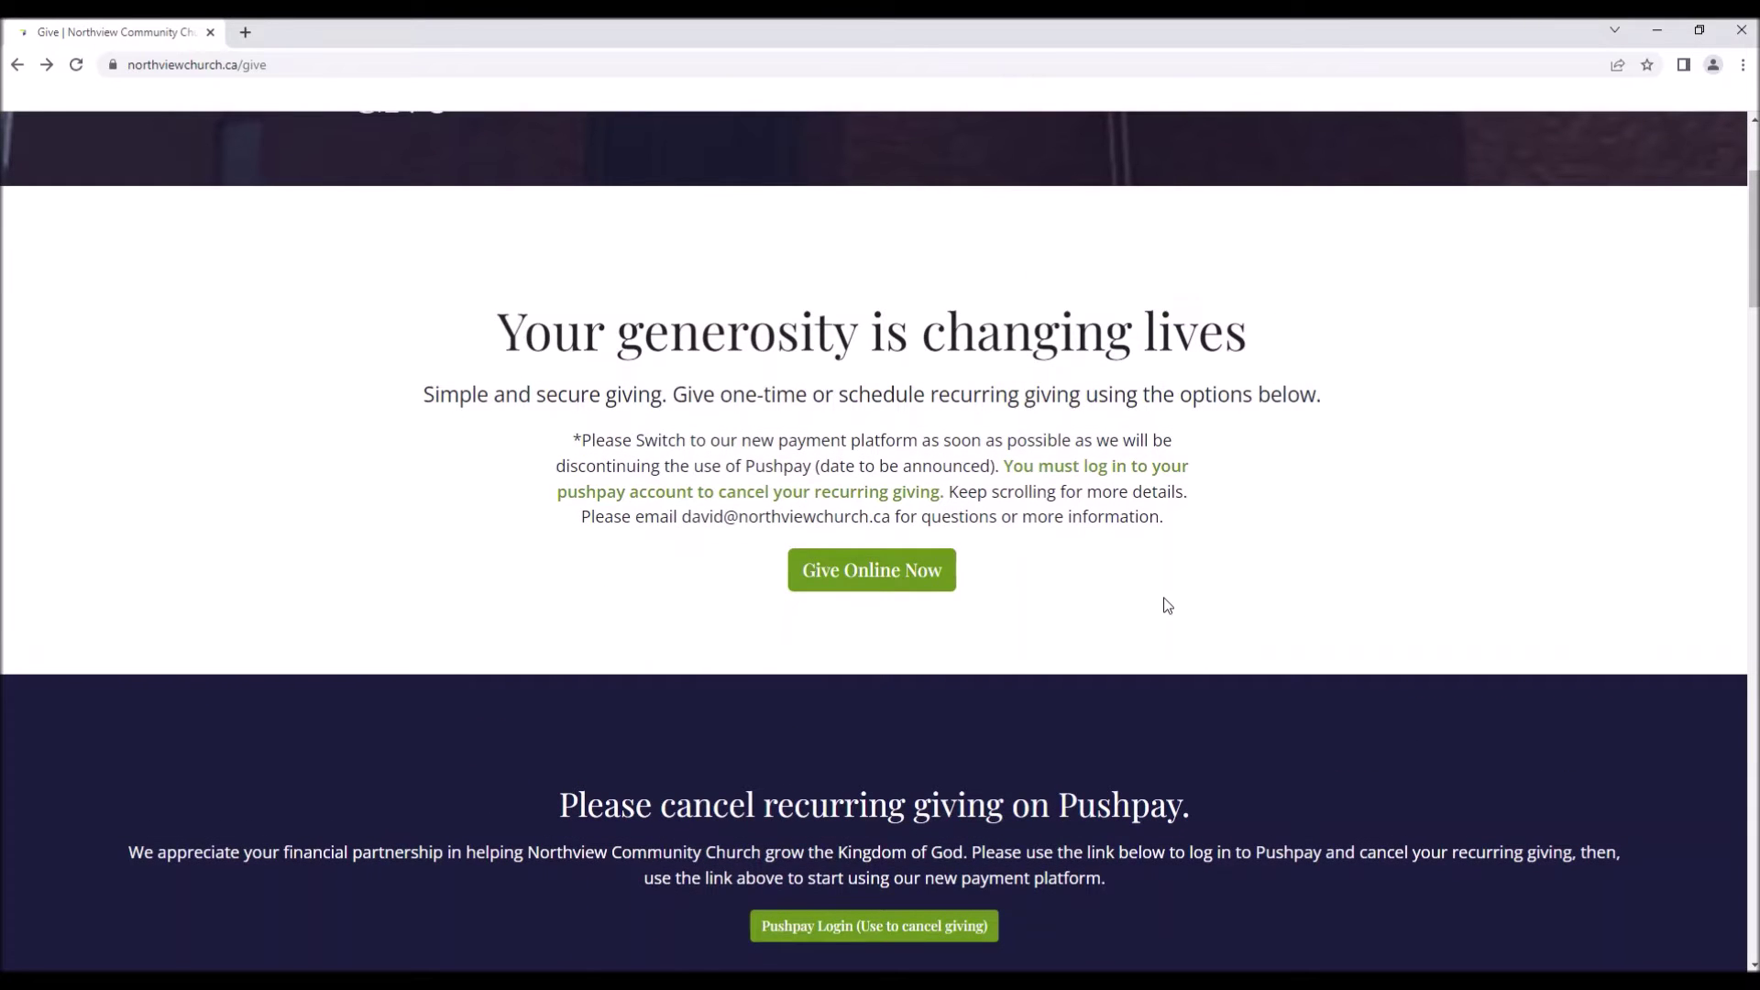
left_click(915, 572)
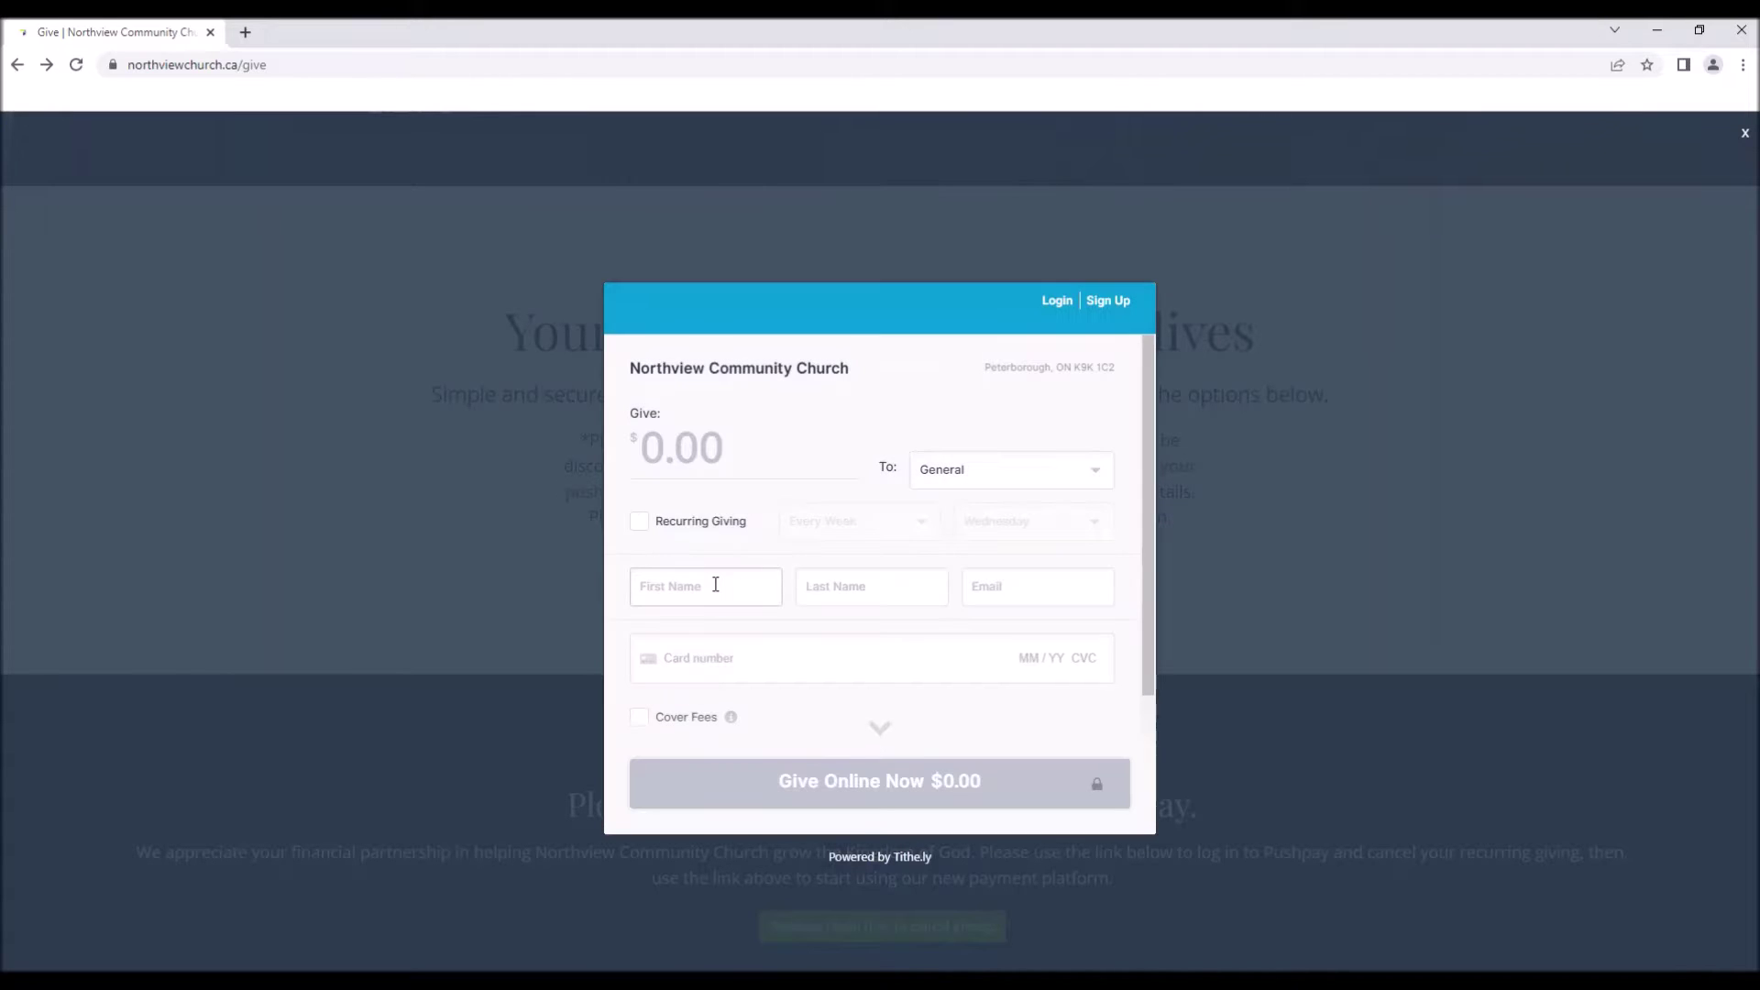
Enter a gift amount of 5.00, removing the extra zero.
scroll(856, 523, "down", 2)
scroll(860, 523, "up", 2)
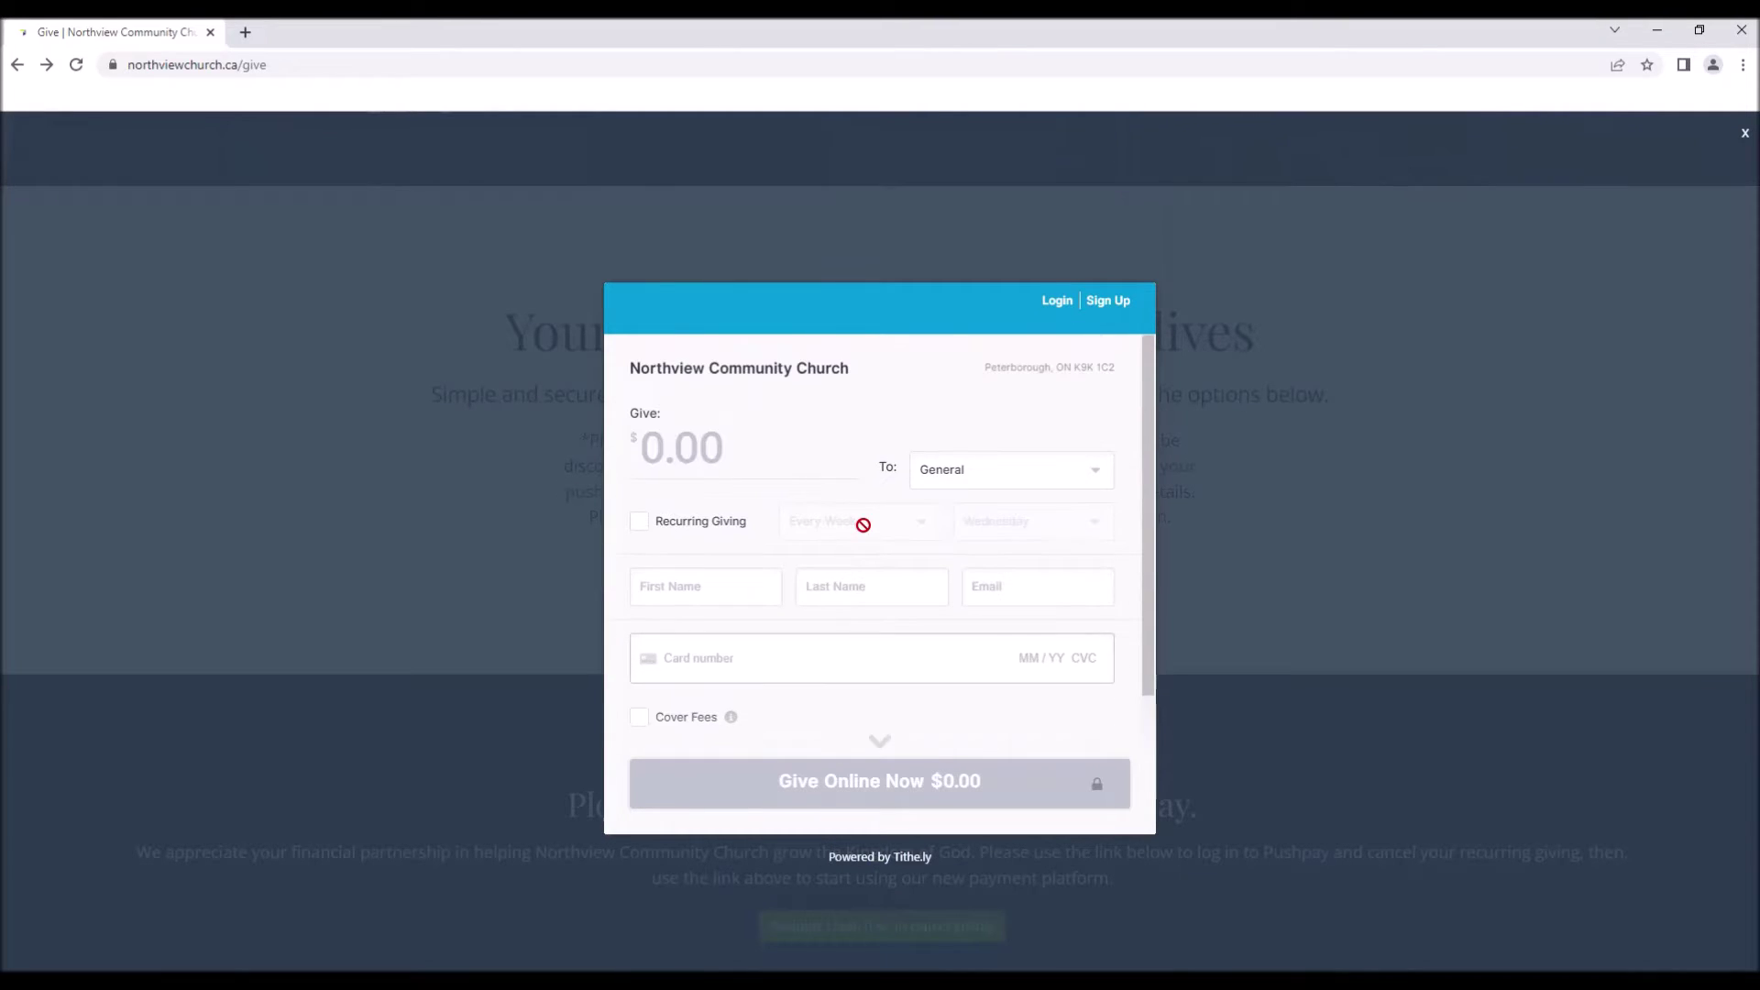
scroll(734, 546, "down", 2)
scroll(730, 546, "up", 2)
left_click(769, 470)
type("5000")
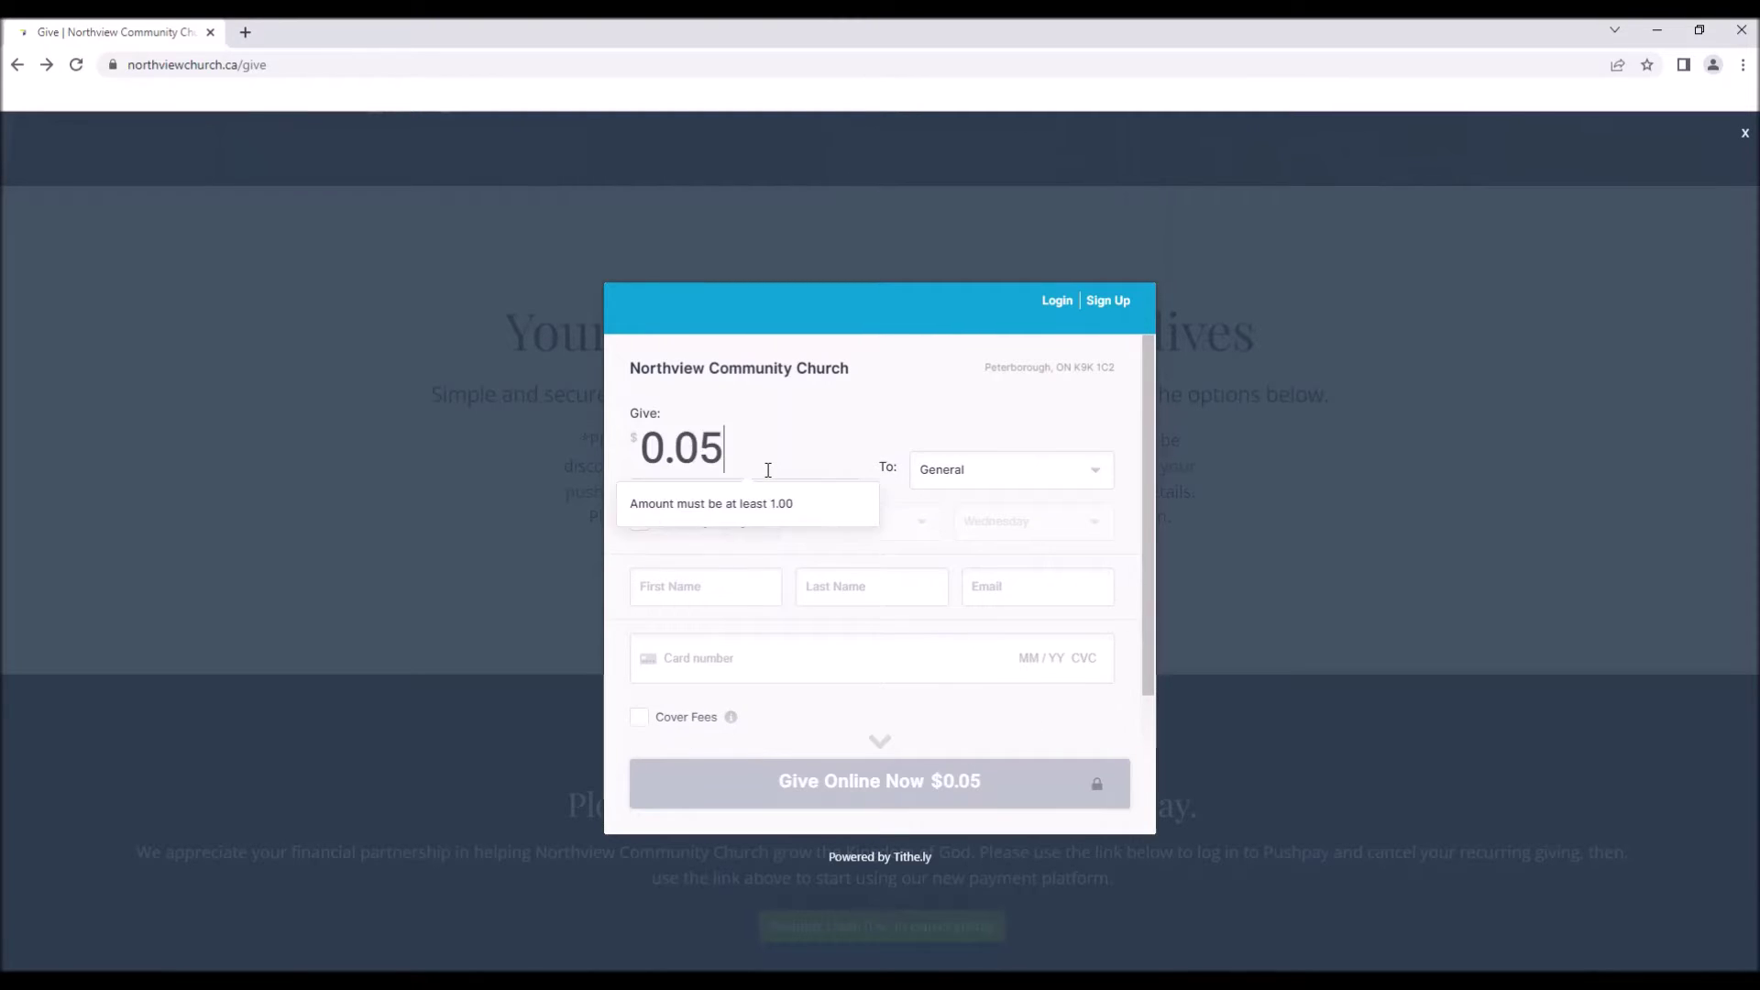
key("BackSpace")
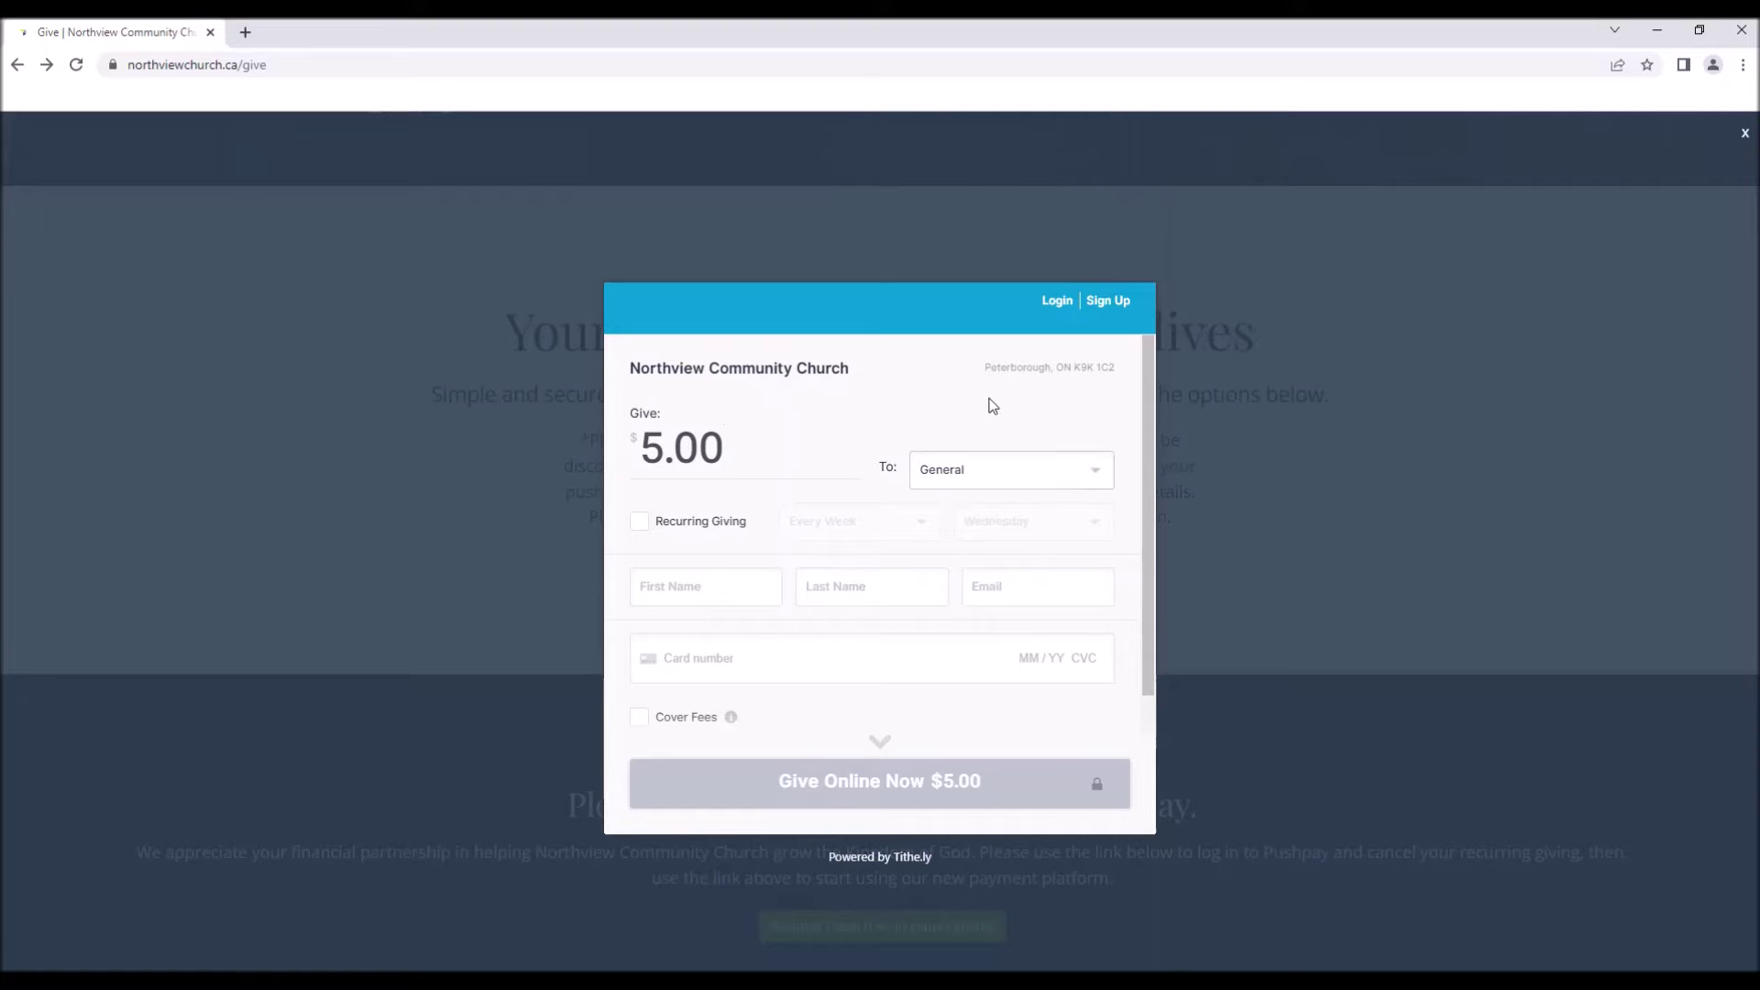
Check the fund list and keep the gift going to General.
left_click(1043, 472)
left_click(966, 381)
scroll(1111, 483, "down", 2)
scroll(1111, 483, "up", 2)
scroll(832, 665, "down", 2)
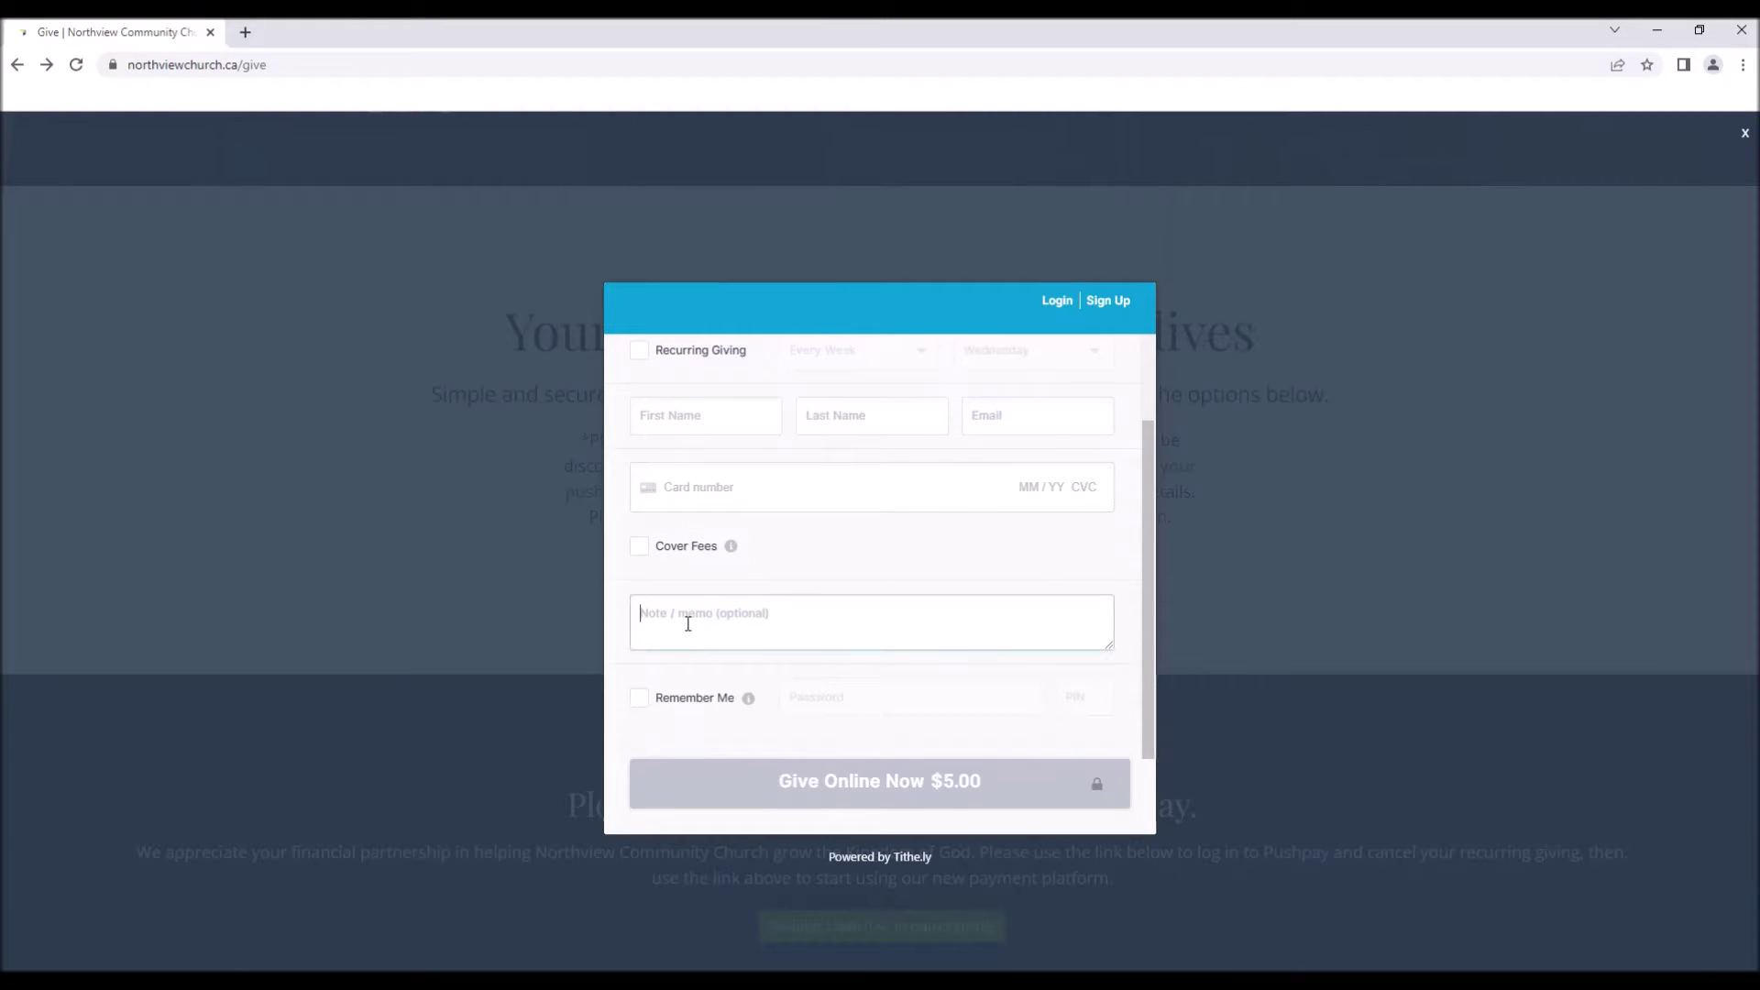
scroll(917, 551, "up", 2)
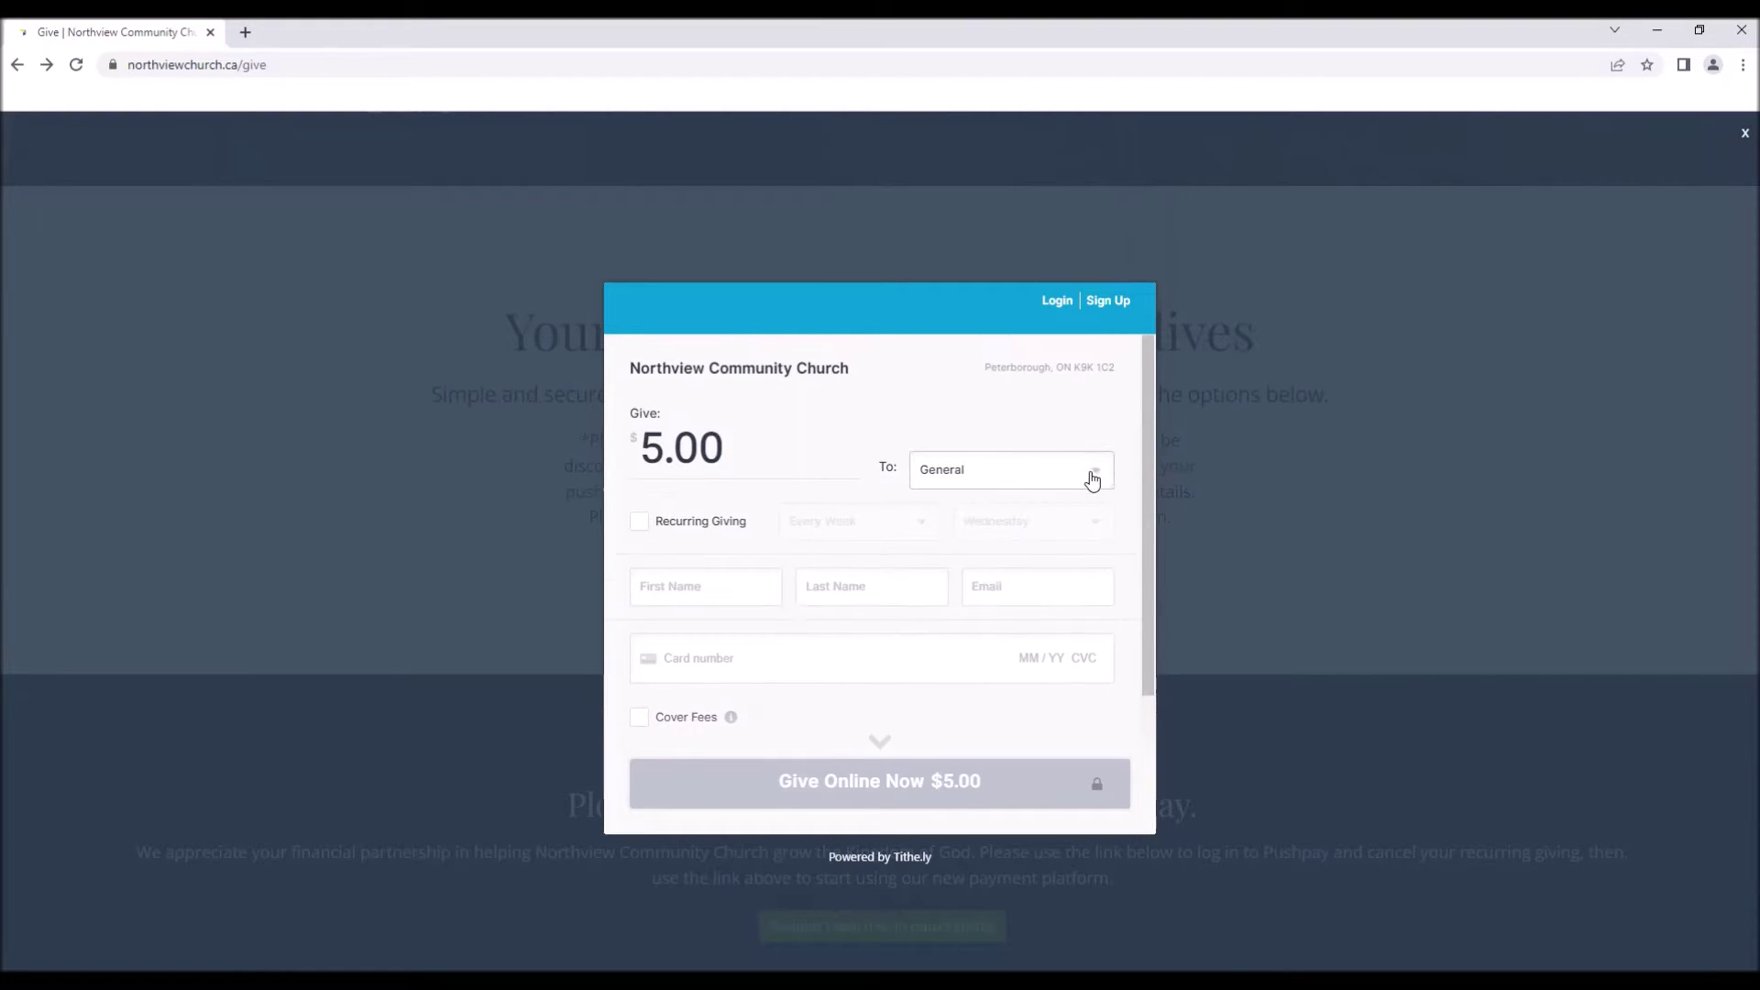
Switch the gift's fund to Other, then back to Please Choose.
left_click(1108, 478)
left_click(1008, 674)
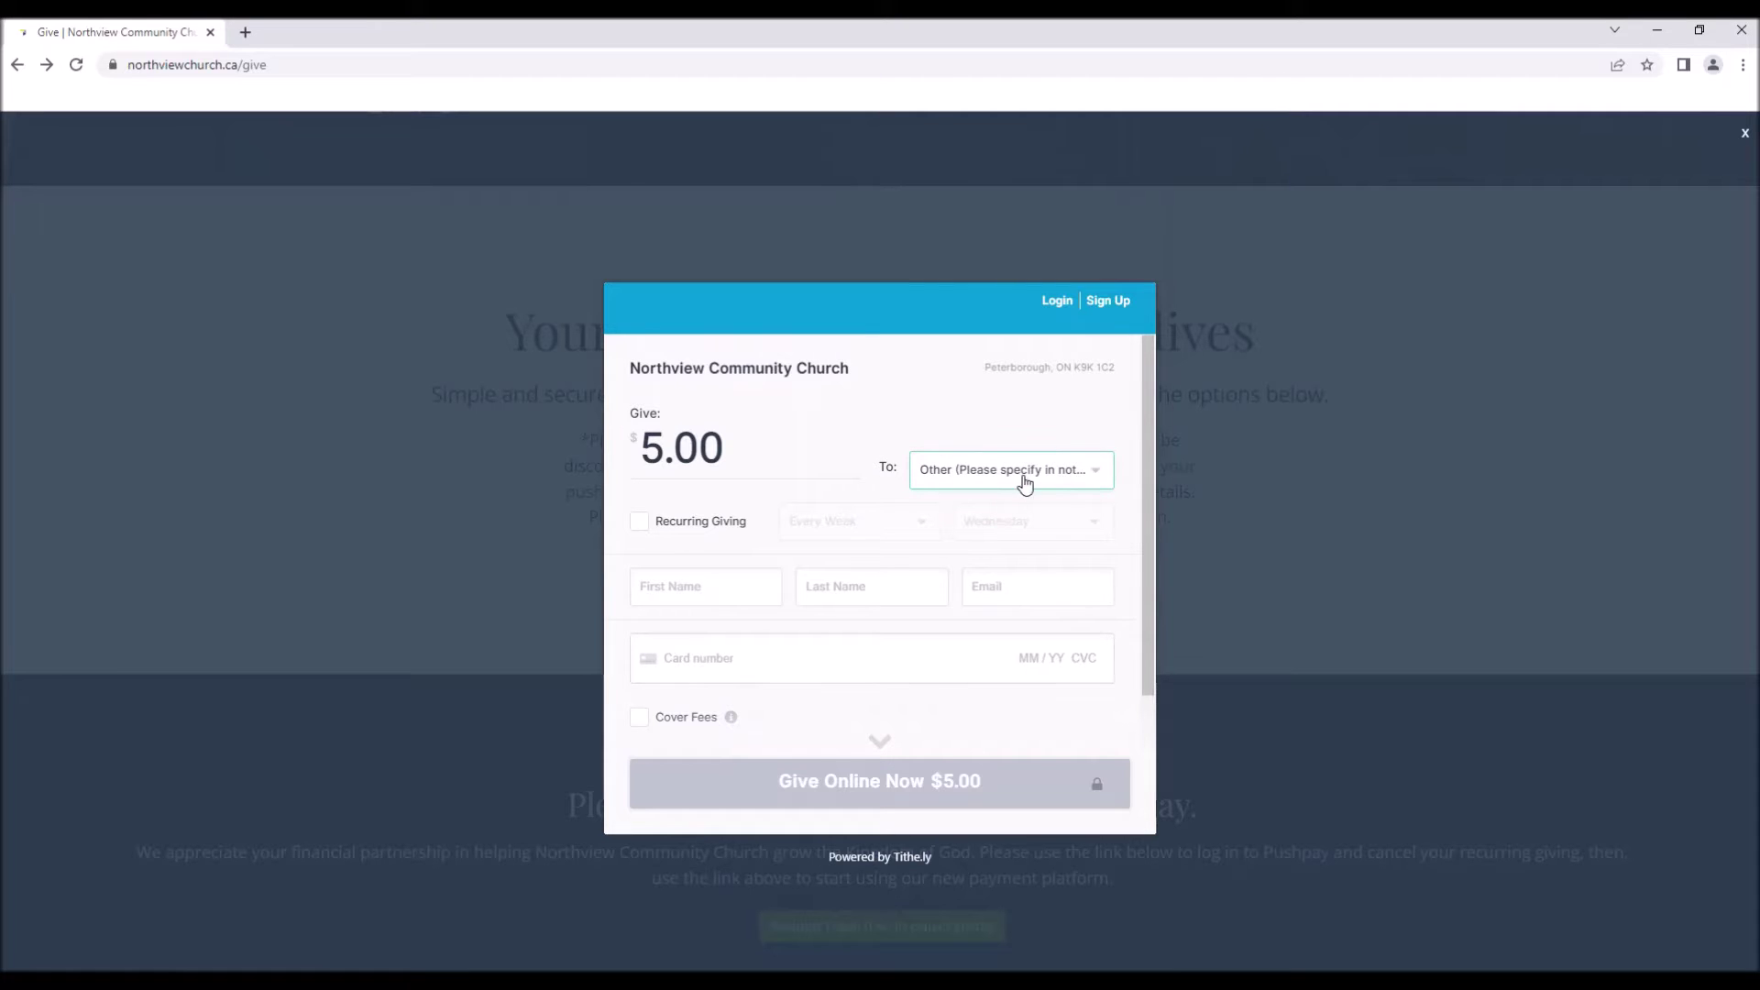
left_click(1104, 476)
left_click(1006, 499)
Turn on Recurring Giving so the $5.00 gift repeats every week on Wednesday.
scroll(966, 589, "down", 2)
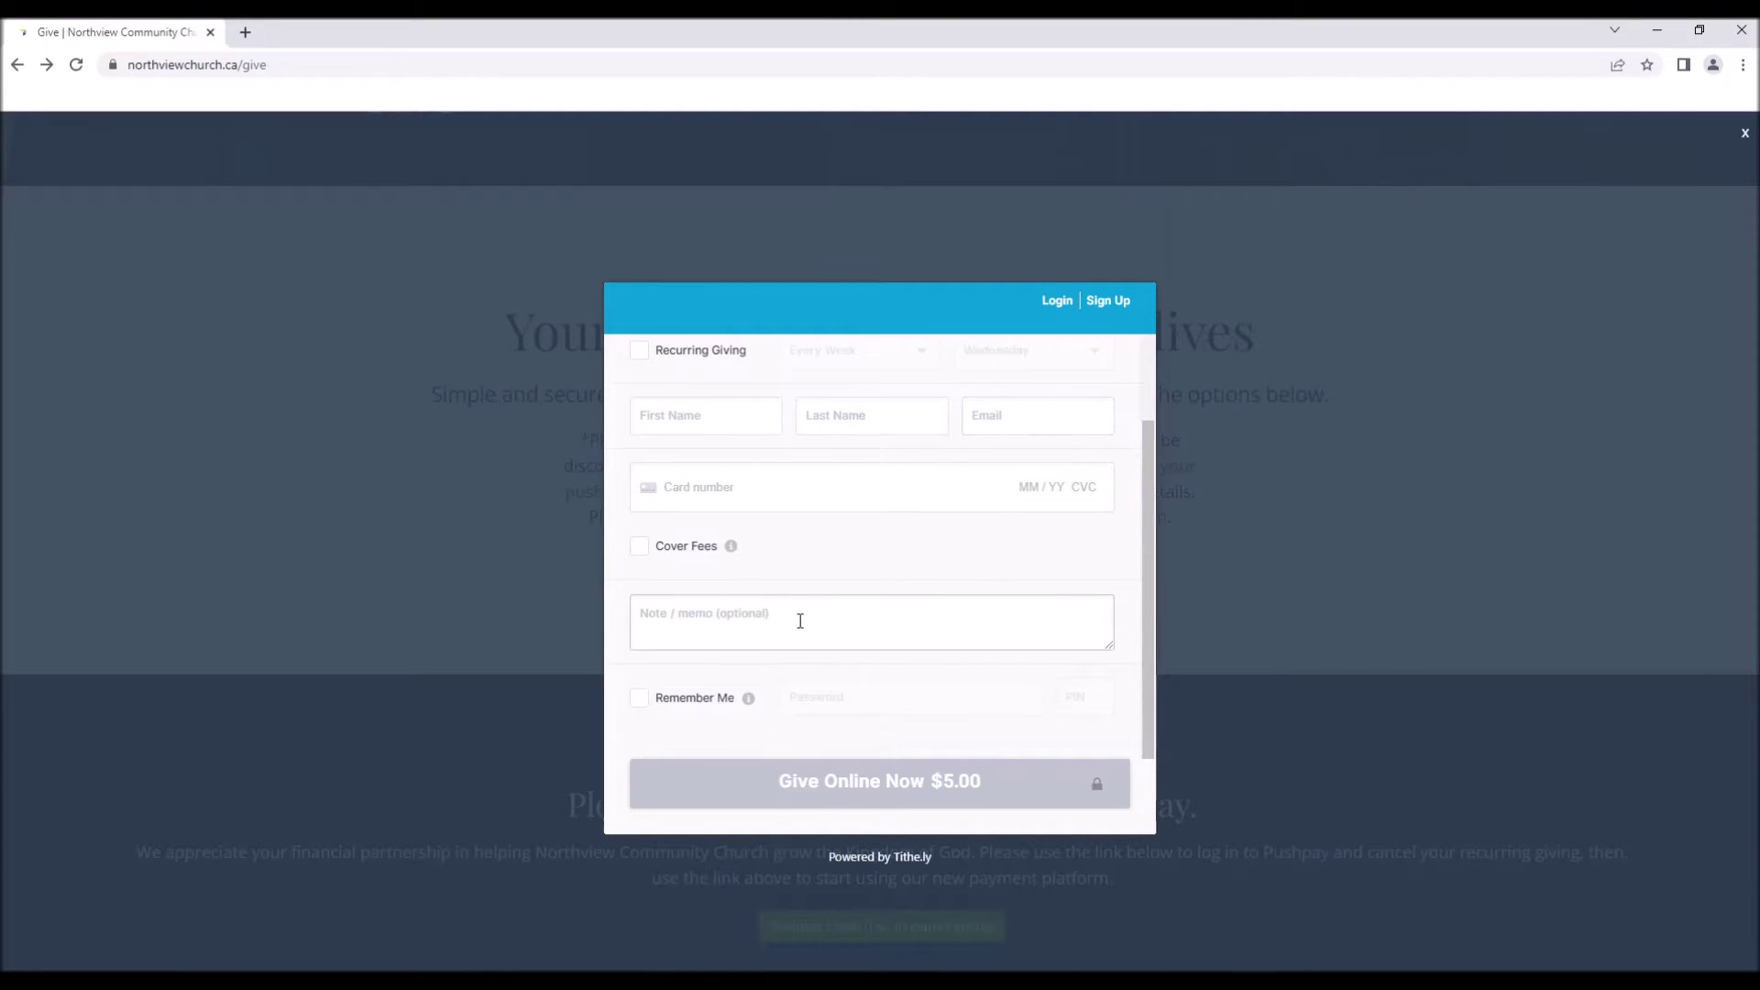
scroll(801, 620, "up", 2)
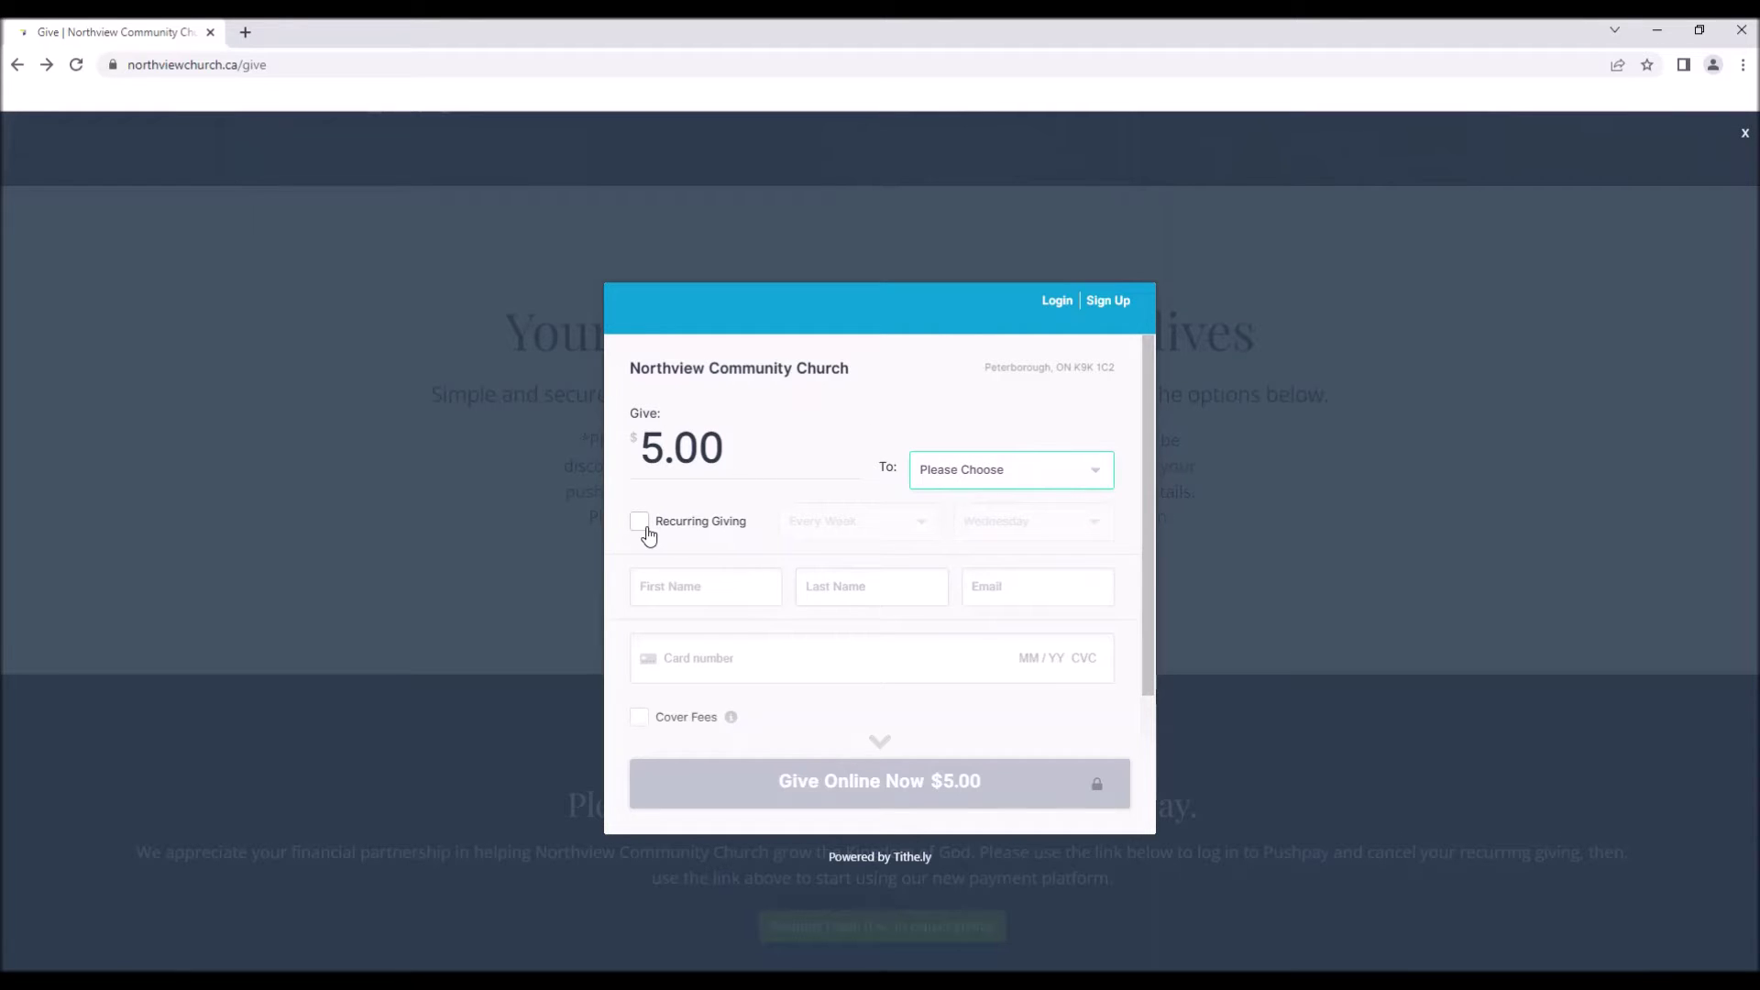
left_click(641, 525)
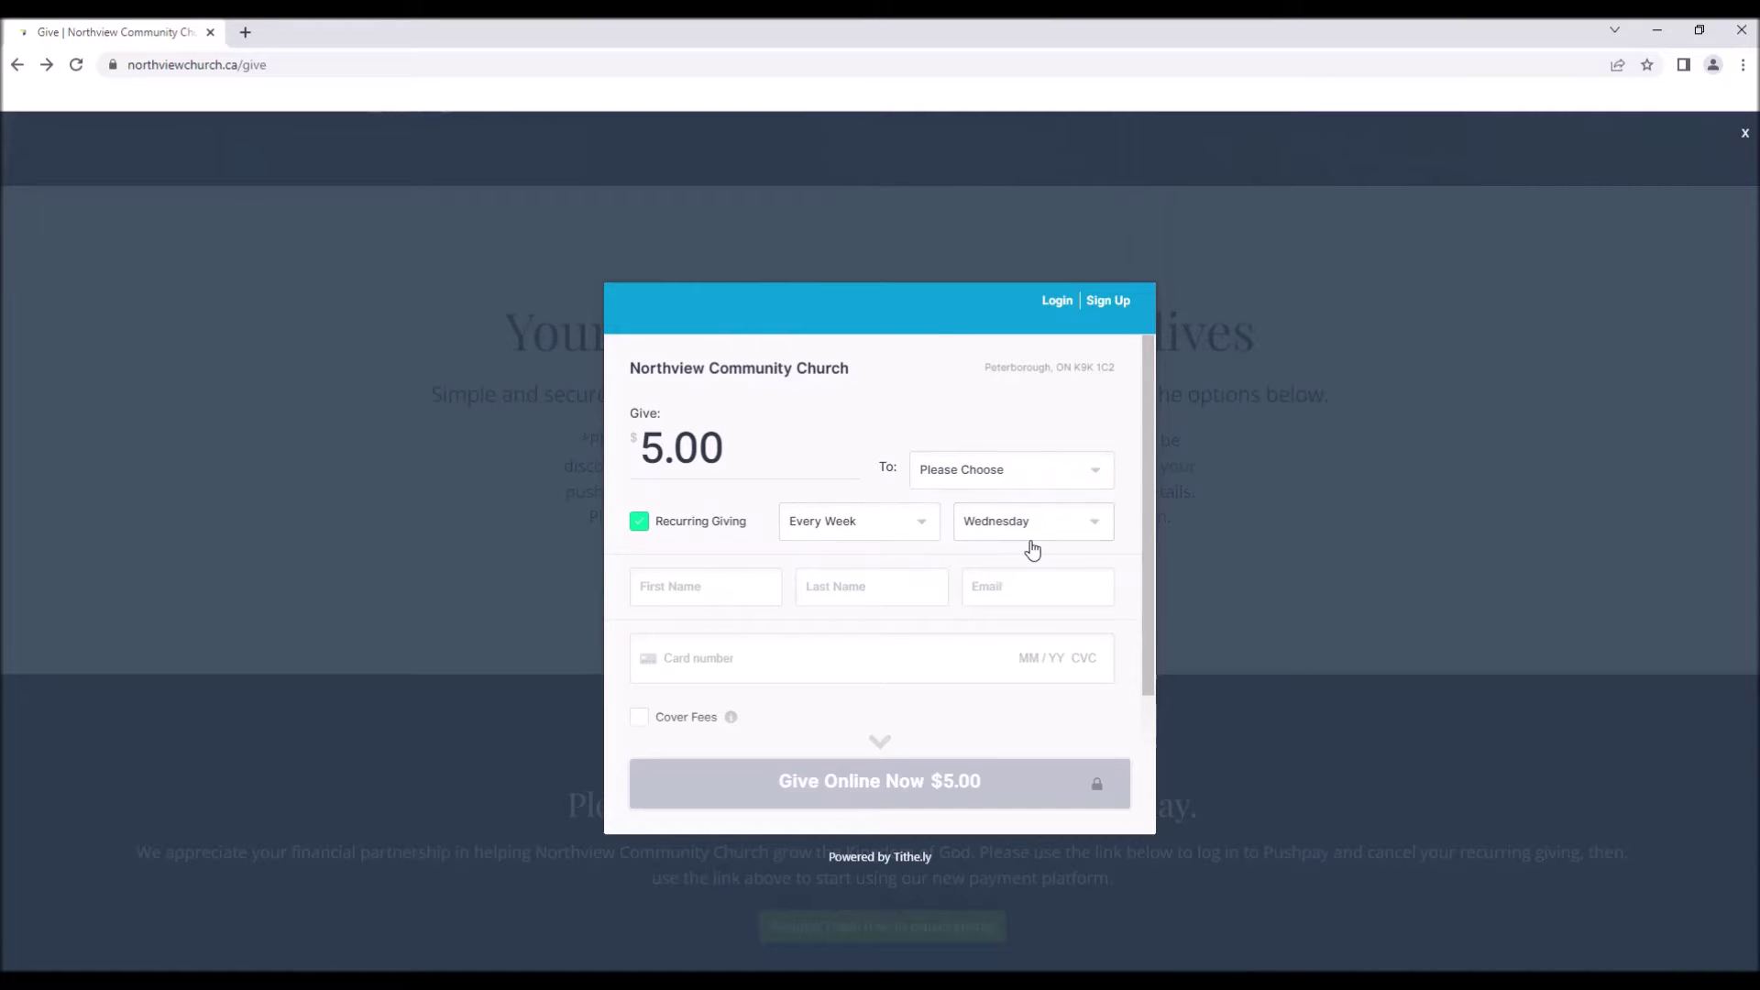
Confirm the Every Week / Wednesday schedule and enter the donor's first name.
left_click(1054, 529)
left_click(917, 521)
left_click(854, 406)
left_click(704, 585)
left_click(714, 579)
key("Tab")
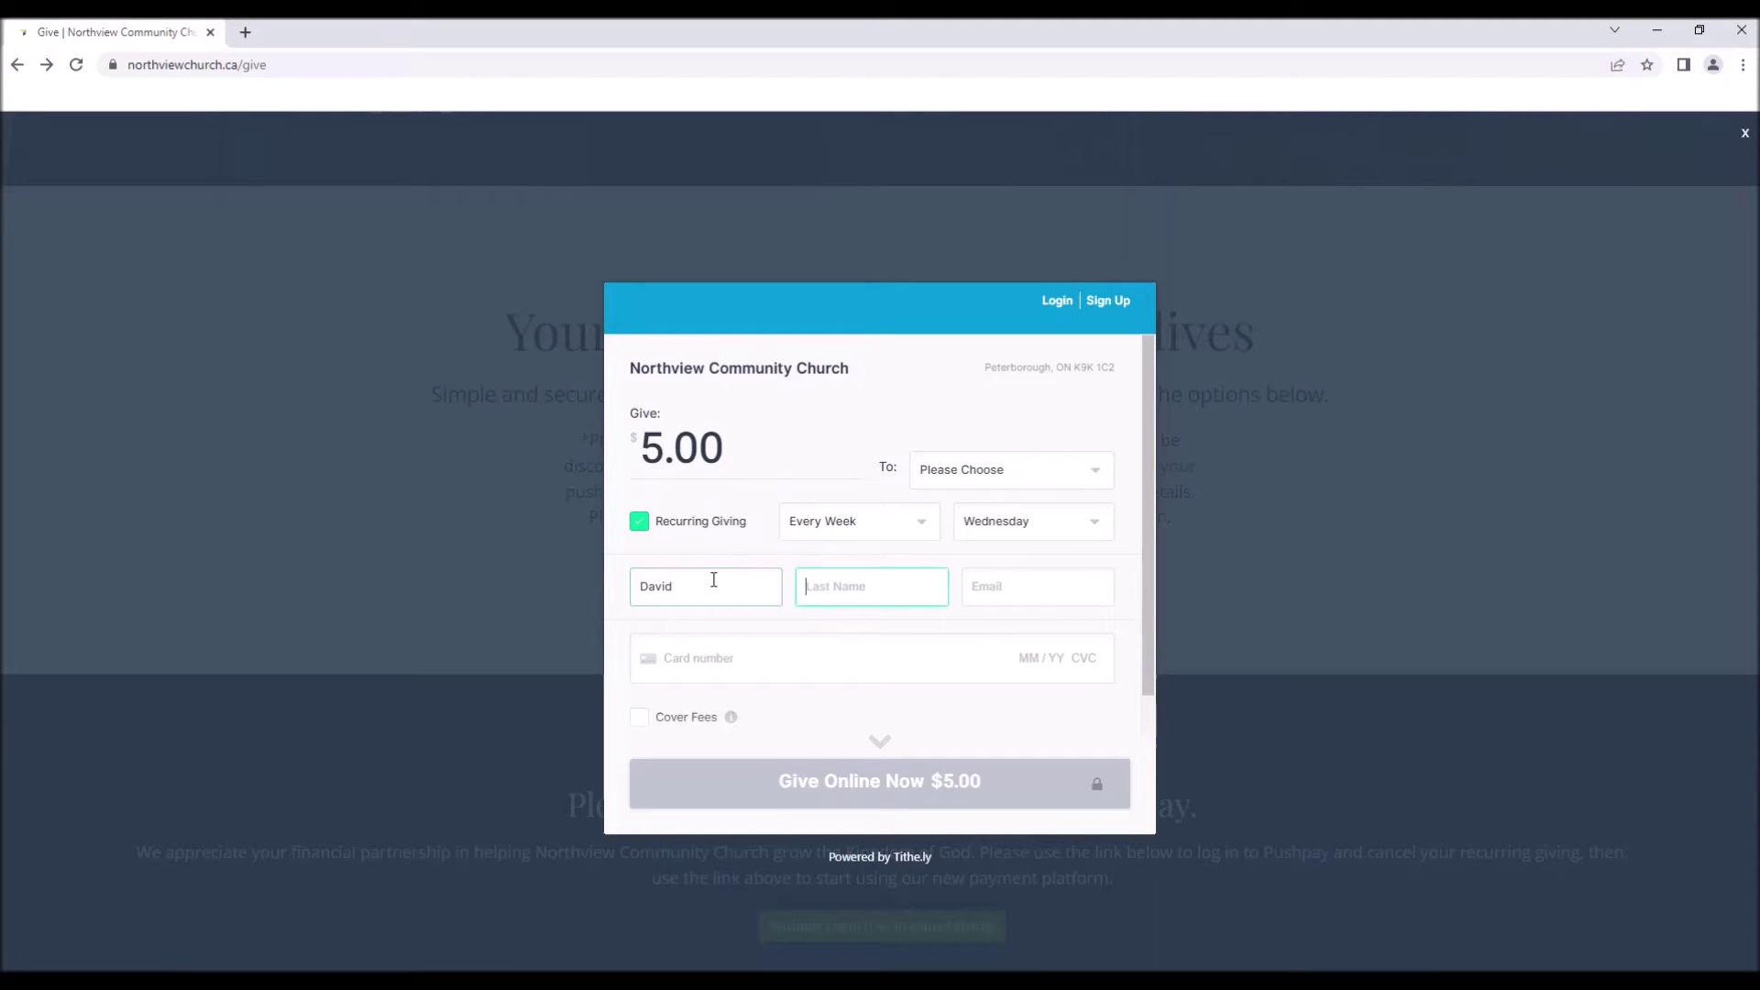
Enter the donor's last name and e-mail address, correcting a stray slash.
key("Tab")
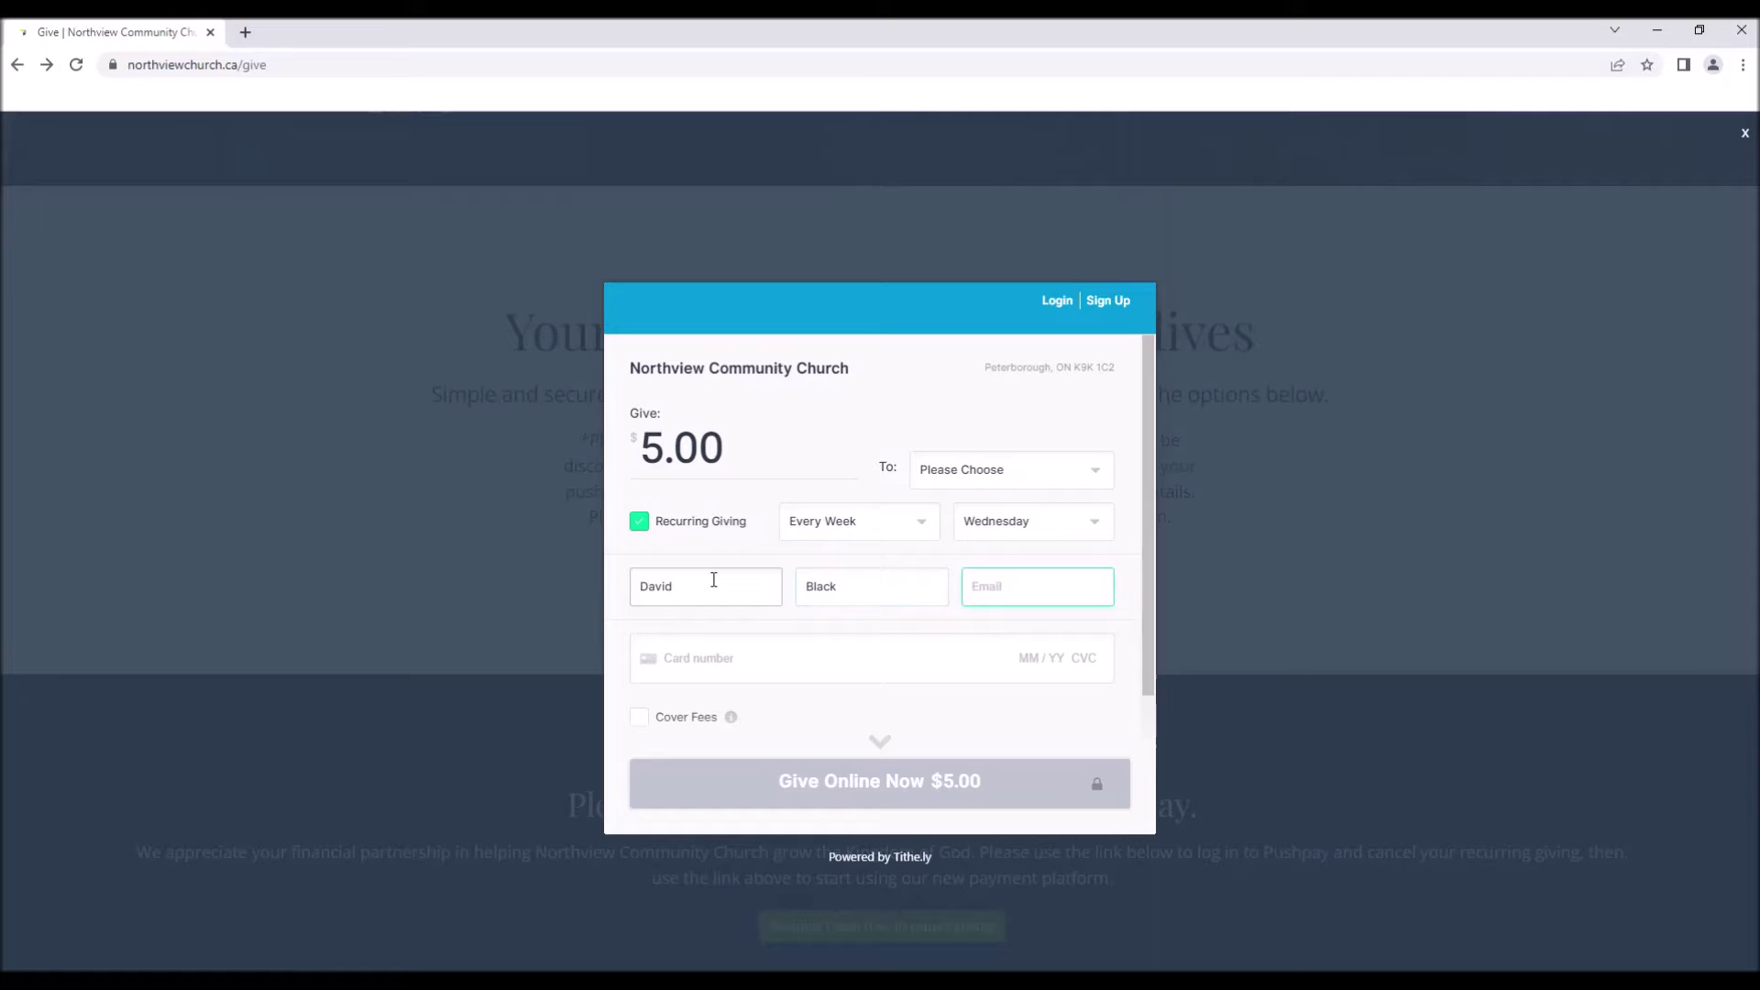
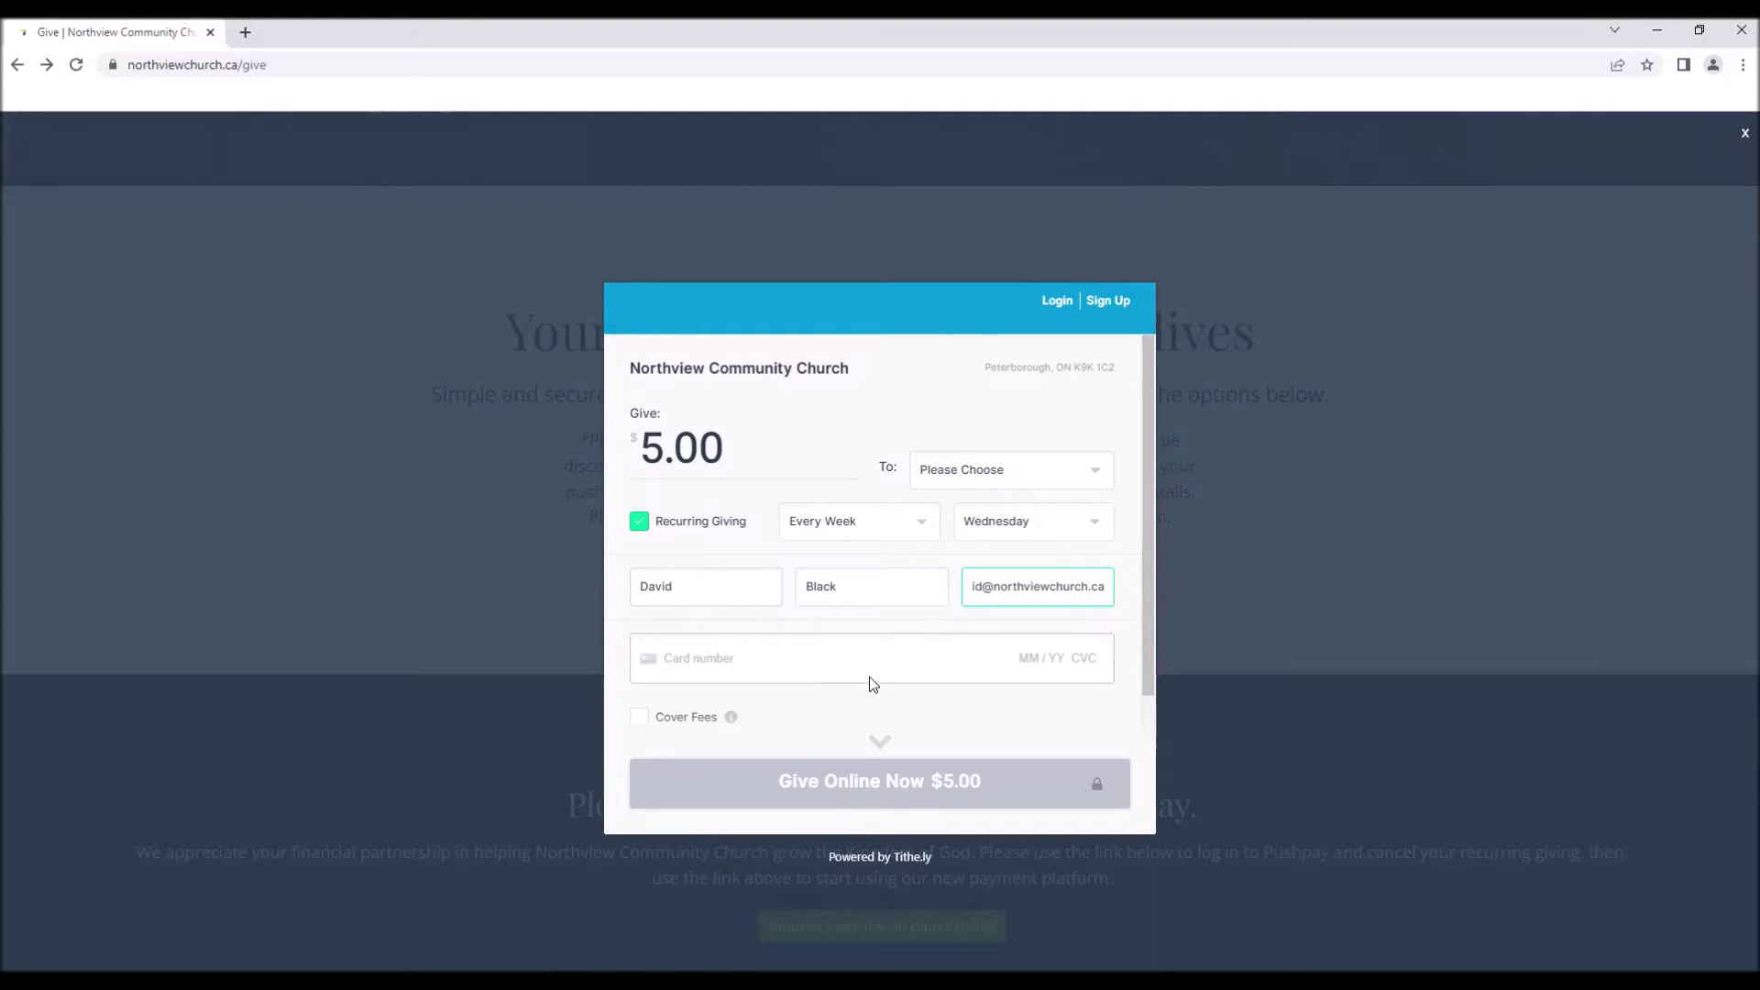
left_click(816, 670)
scroll(887, 629, "down", 2)
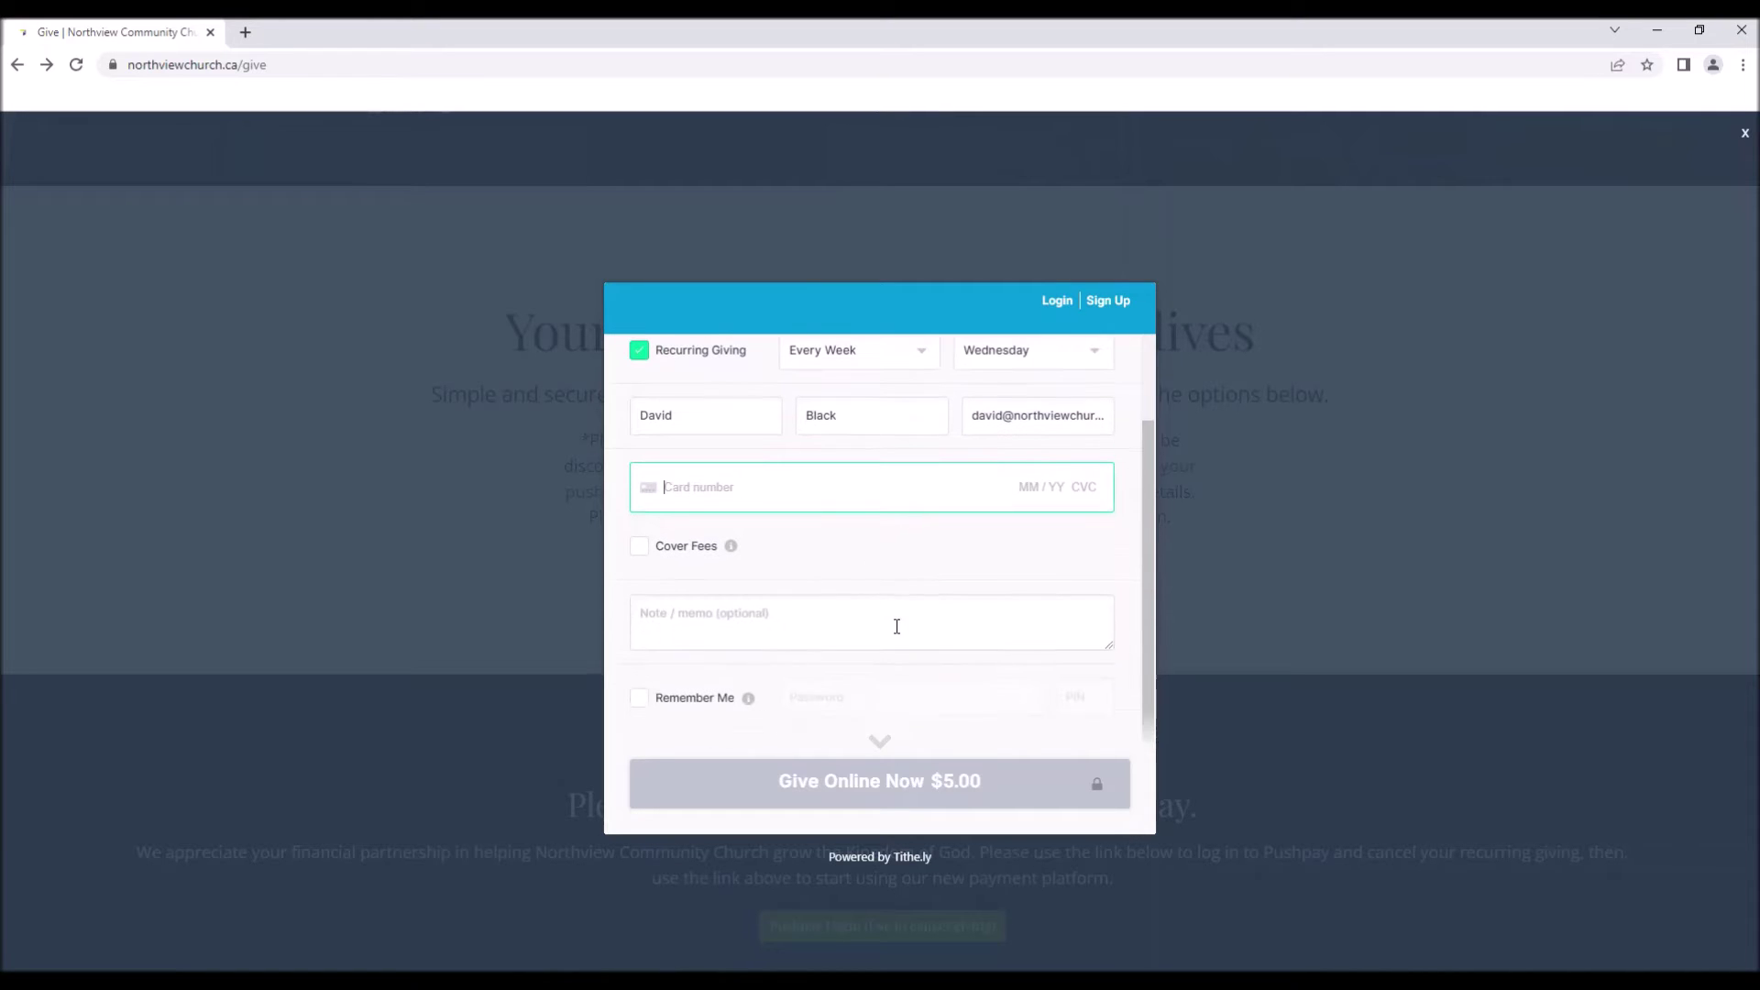
scroll(846, 548, "up", 1)
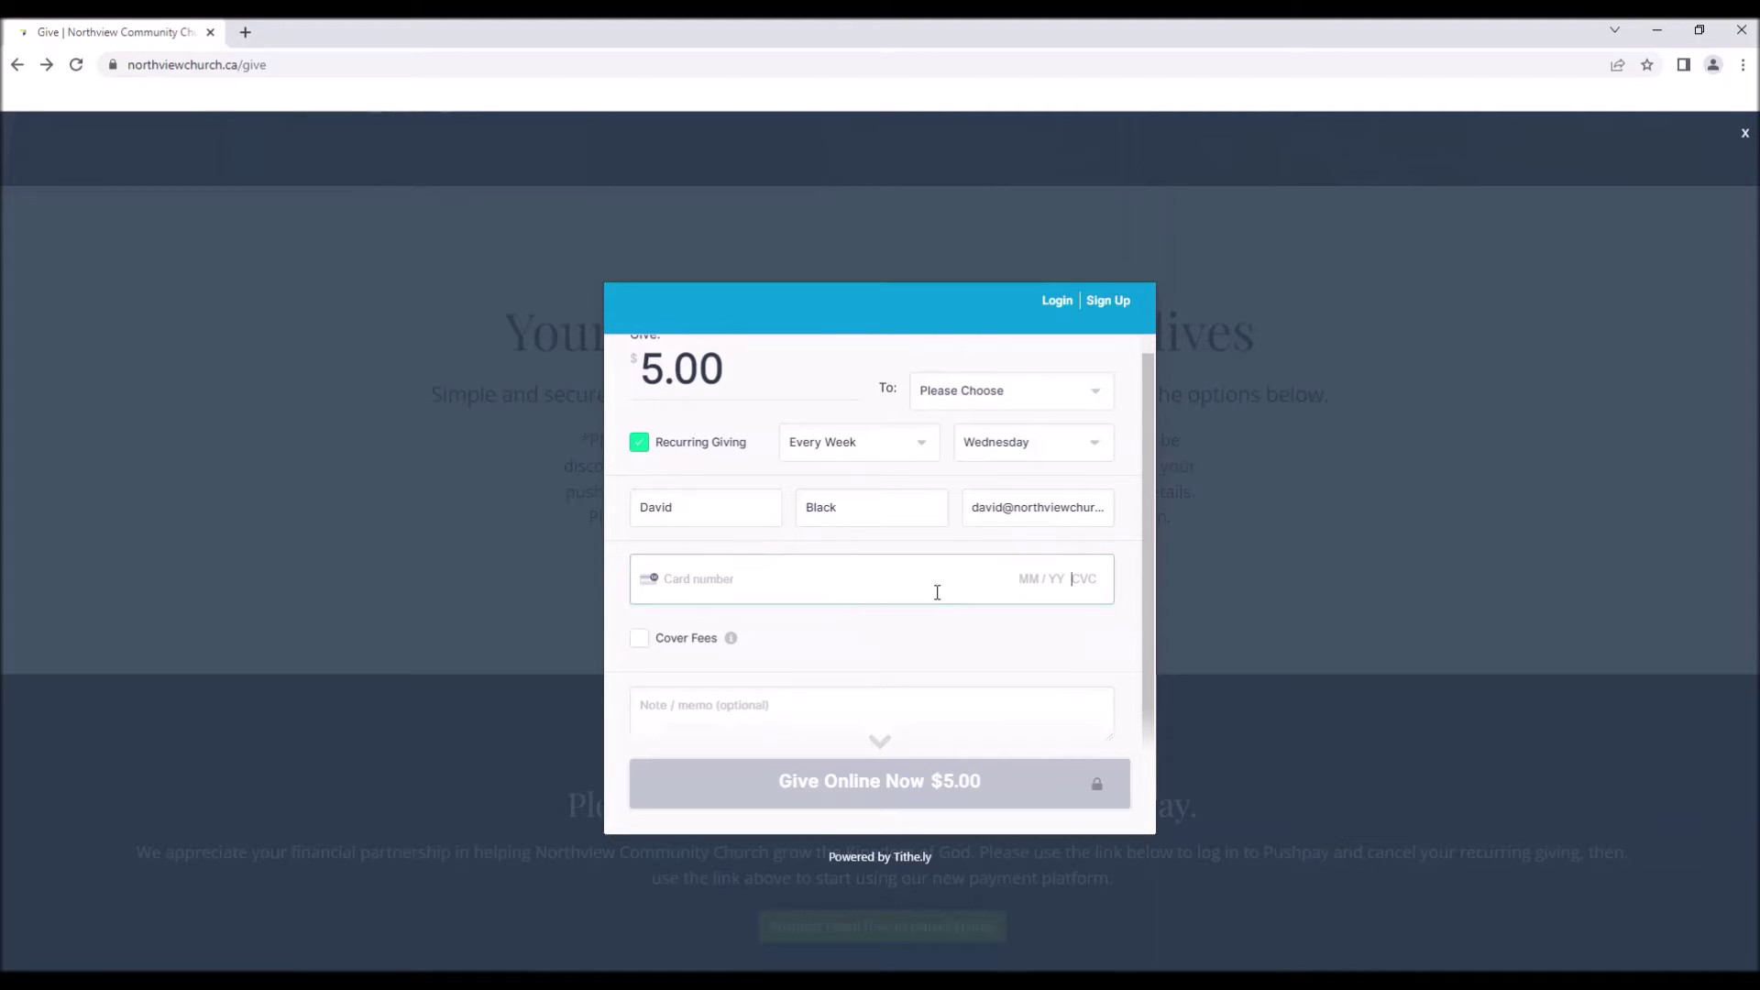
left_click(1126, 564)
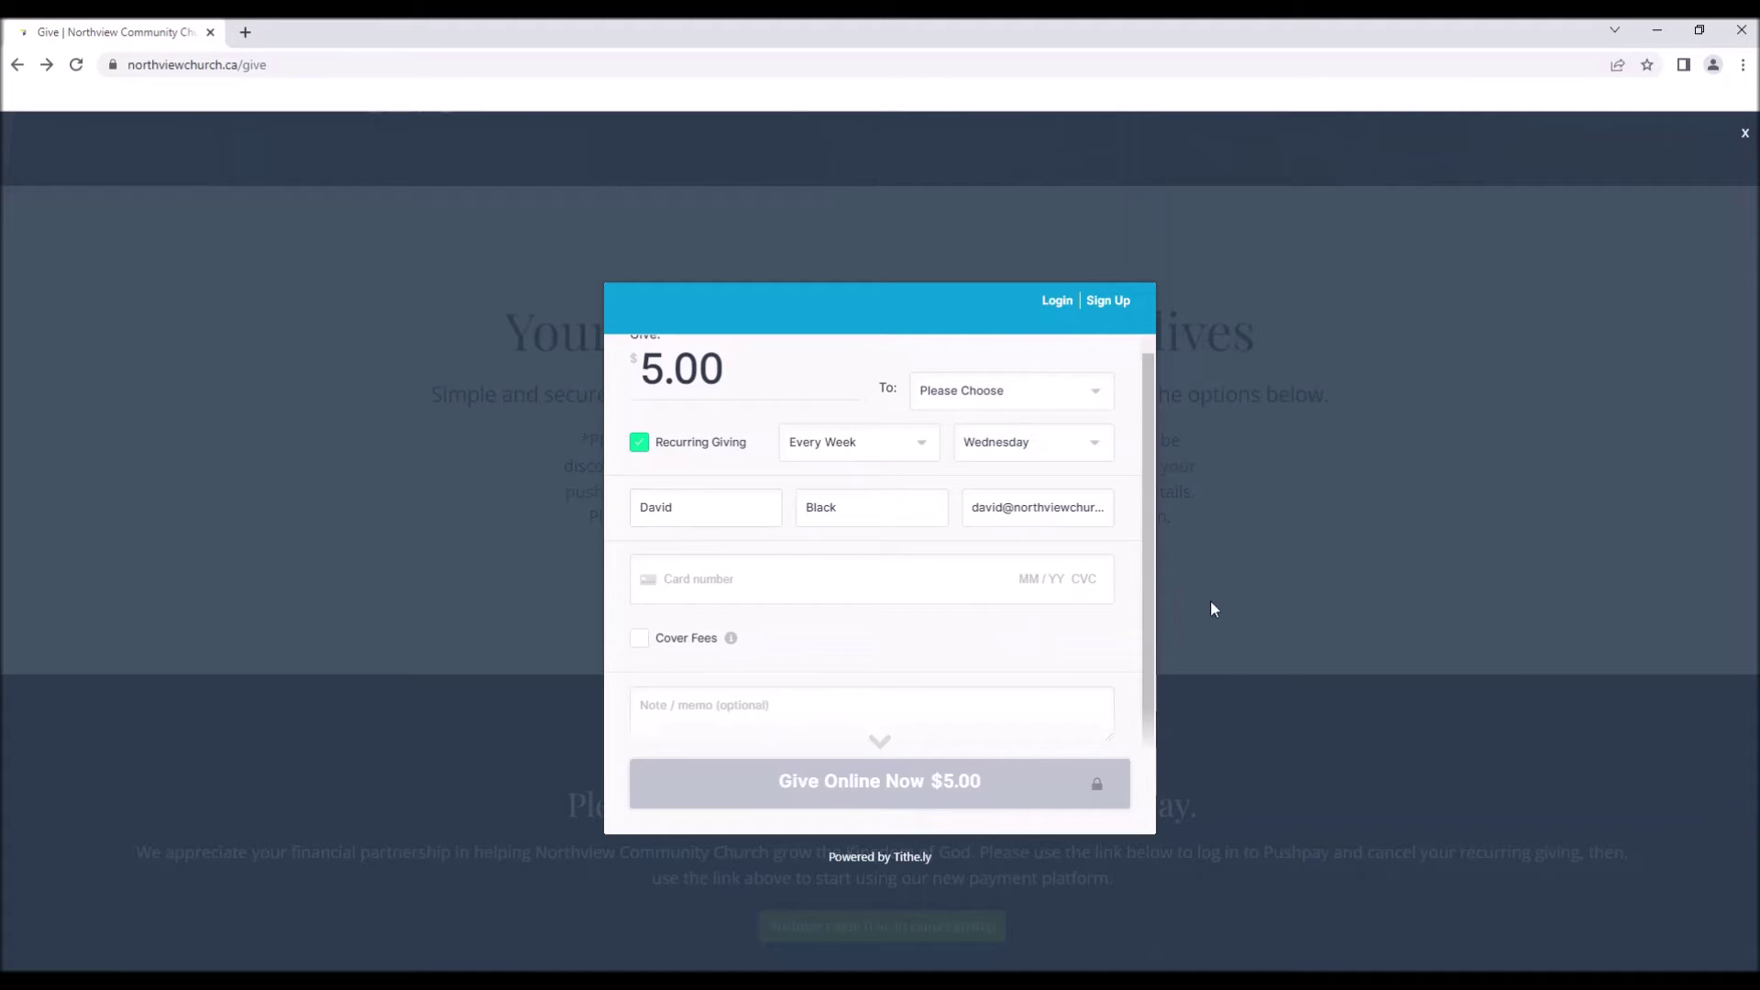
scroll(1080, 595, "down", 1)
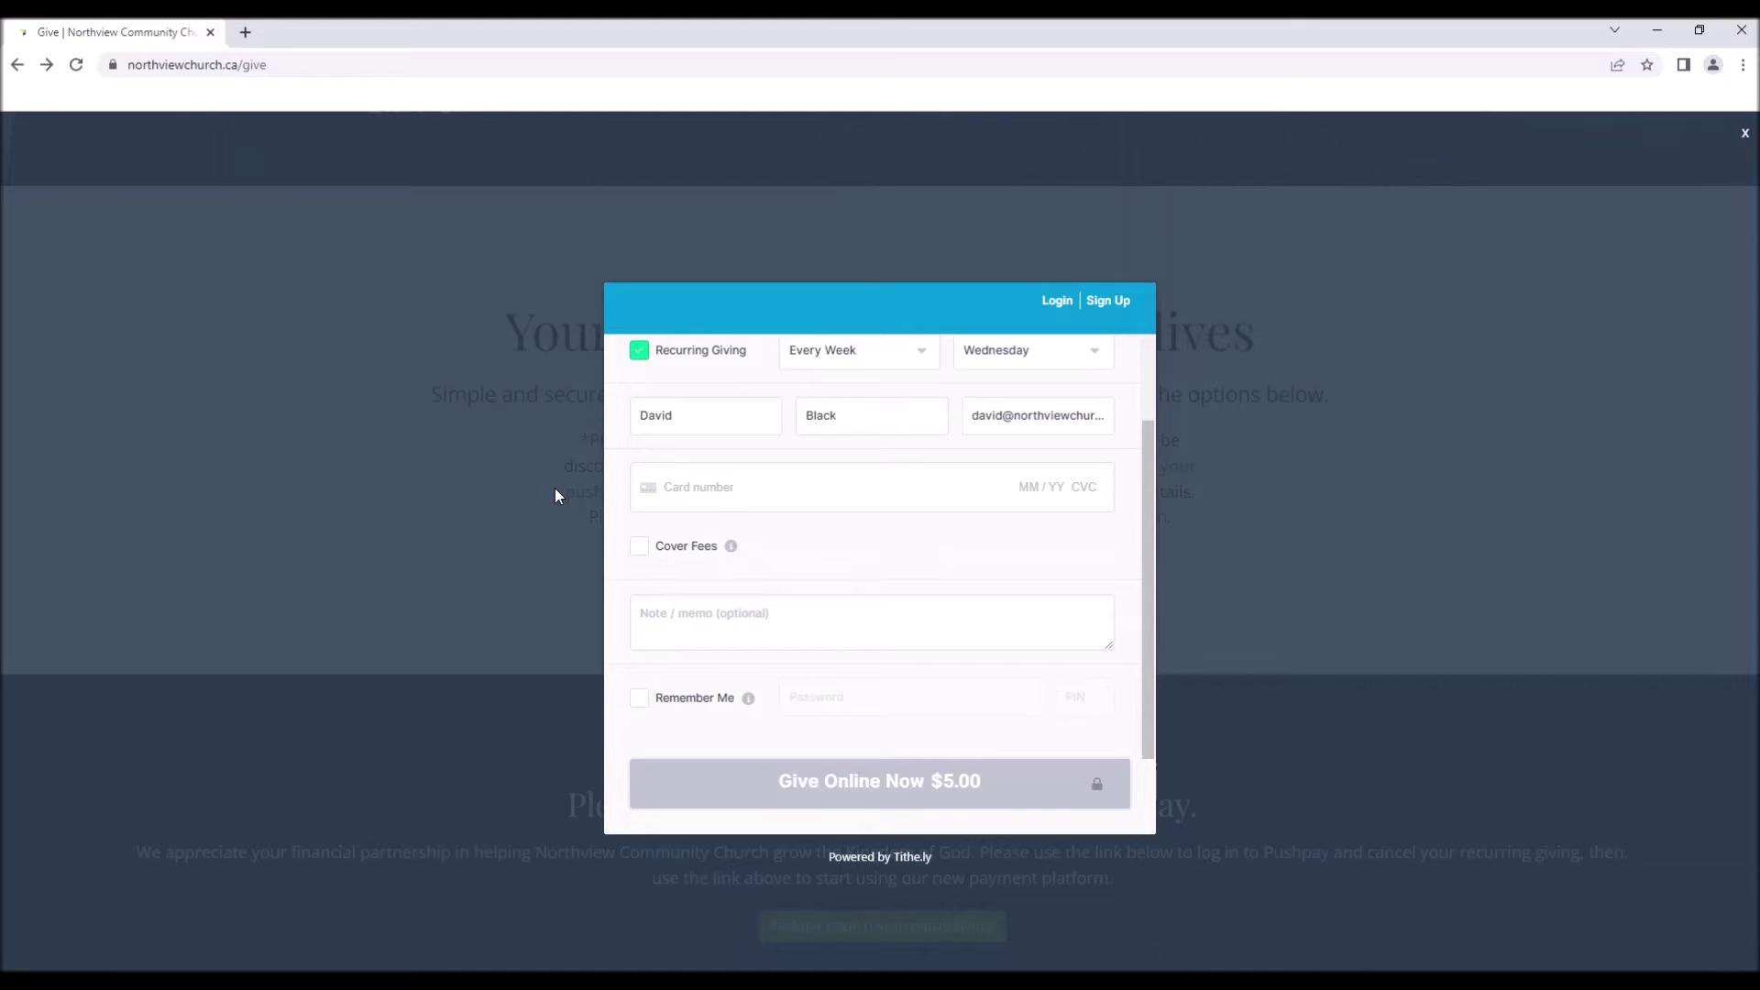
Turn on Cover Fees and raise the gift amount to 50.00.
left_click(639, 546)
scroll(1045, 582, "up", 2)
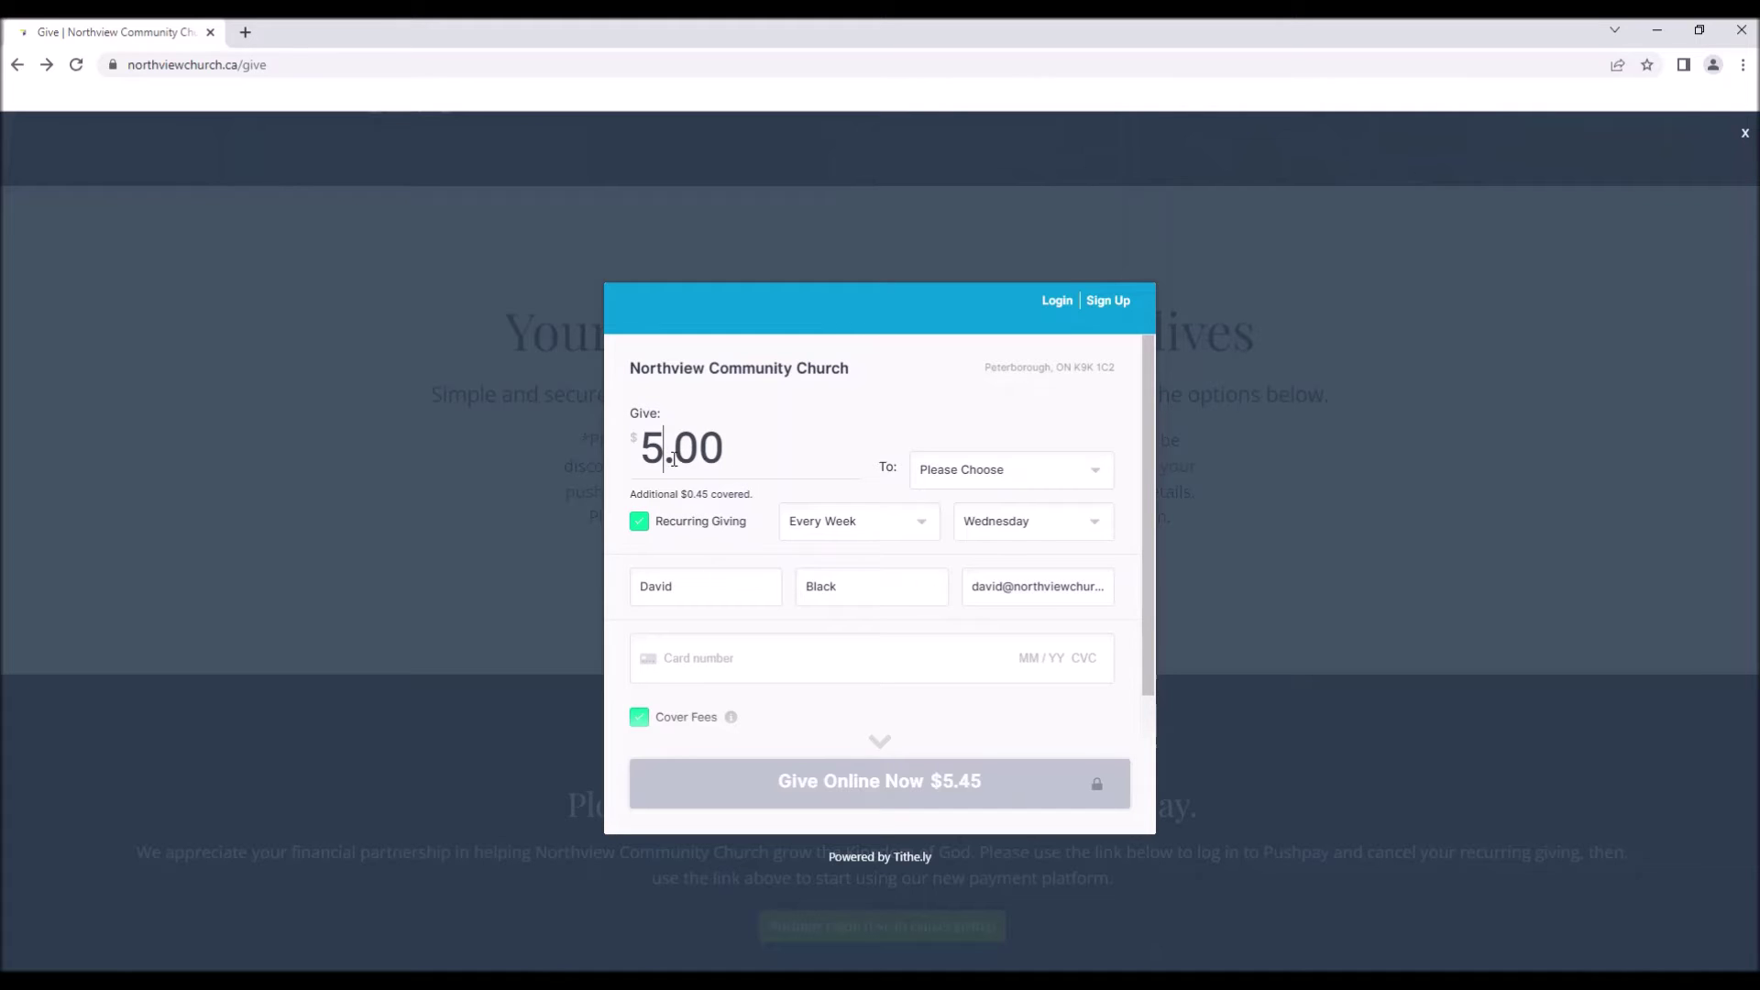
type("0")
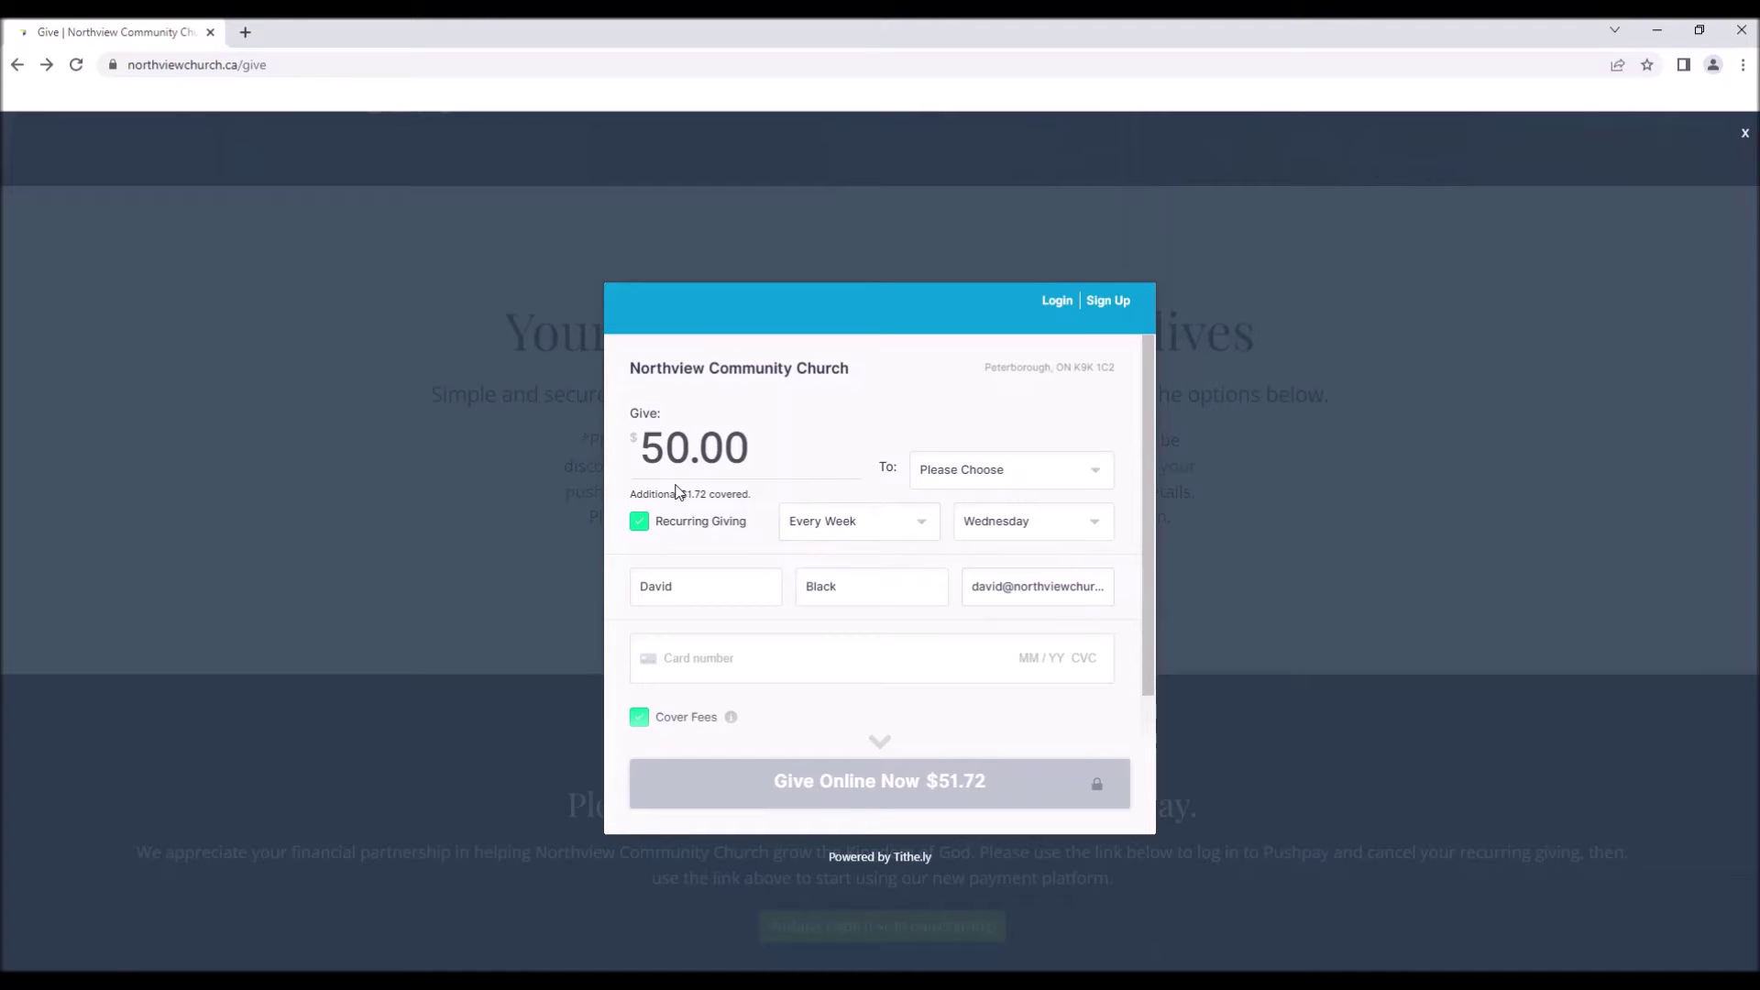
scroll(896, 523, "down", 1)
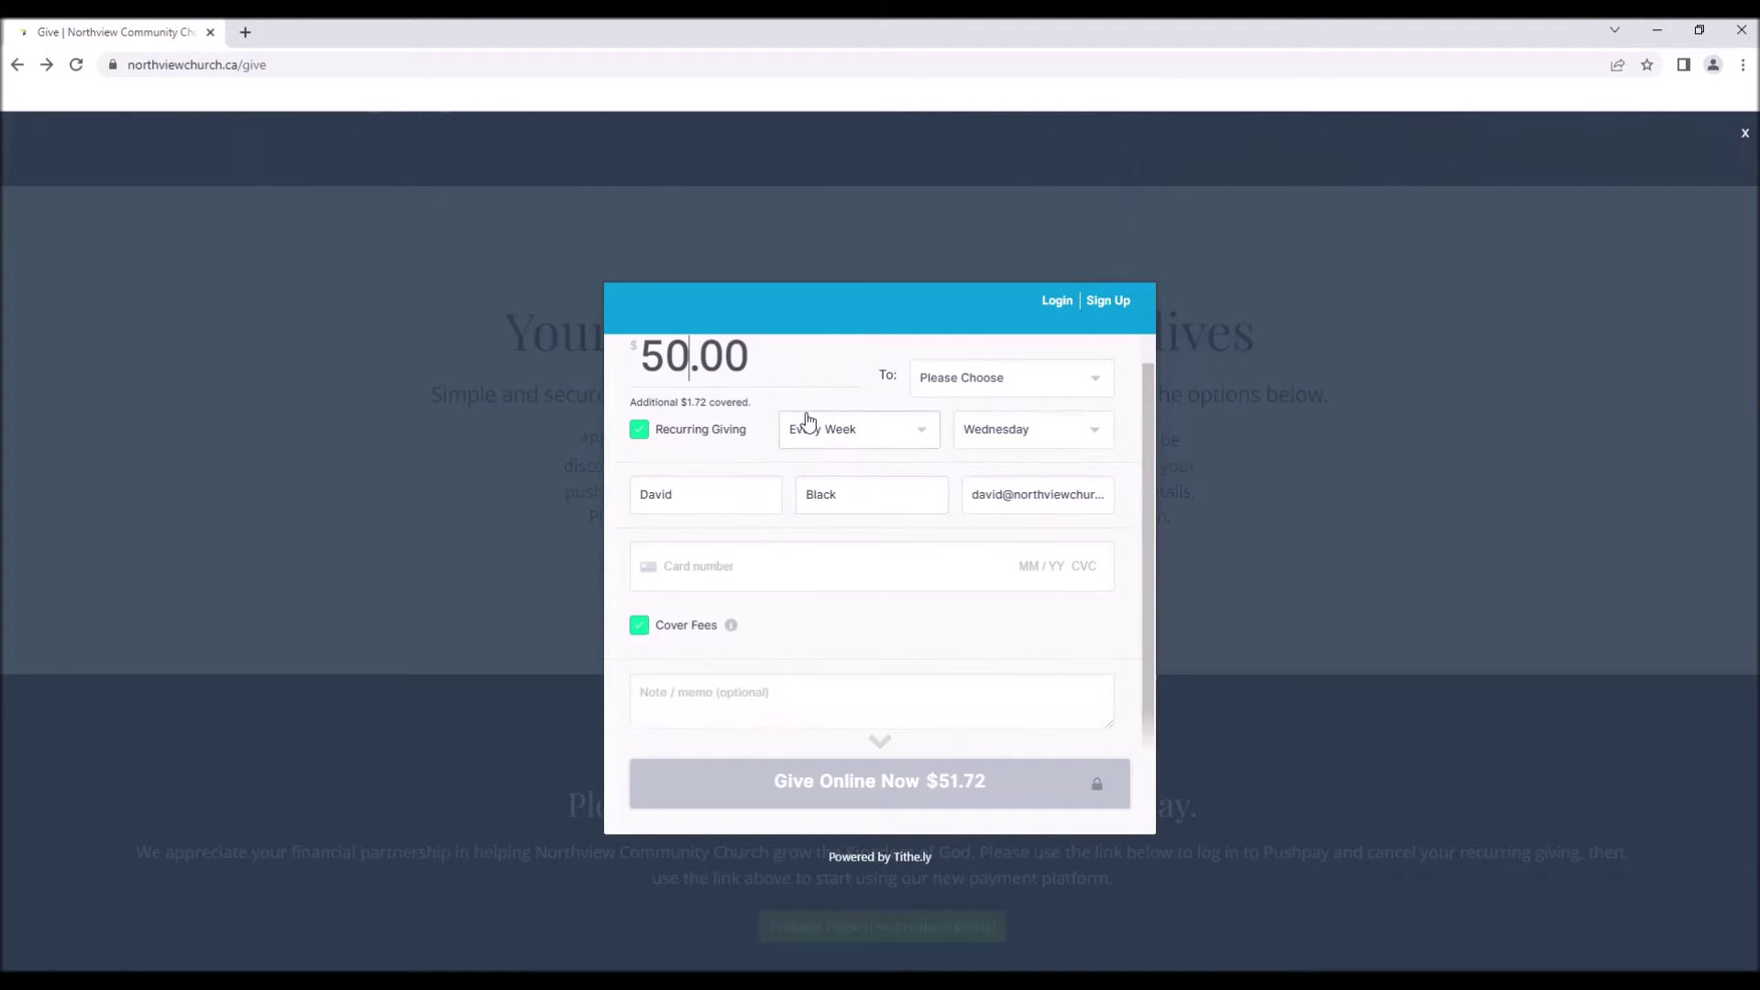
scroll(770, 438, "down", 1)
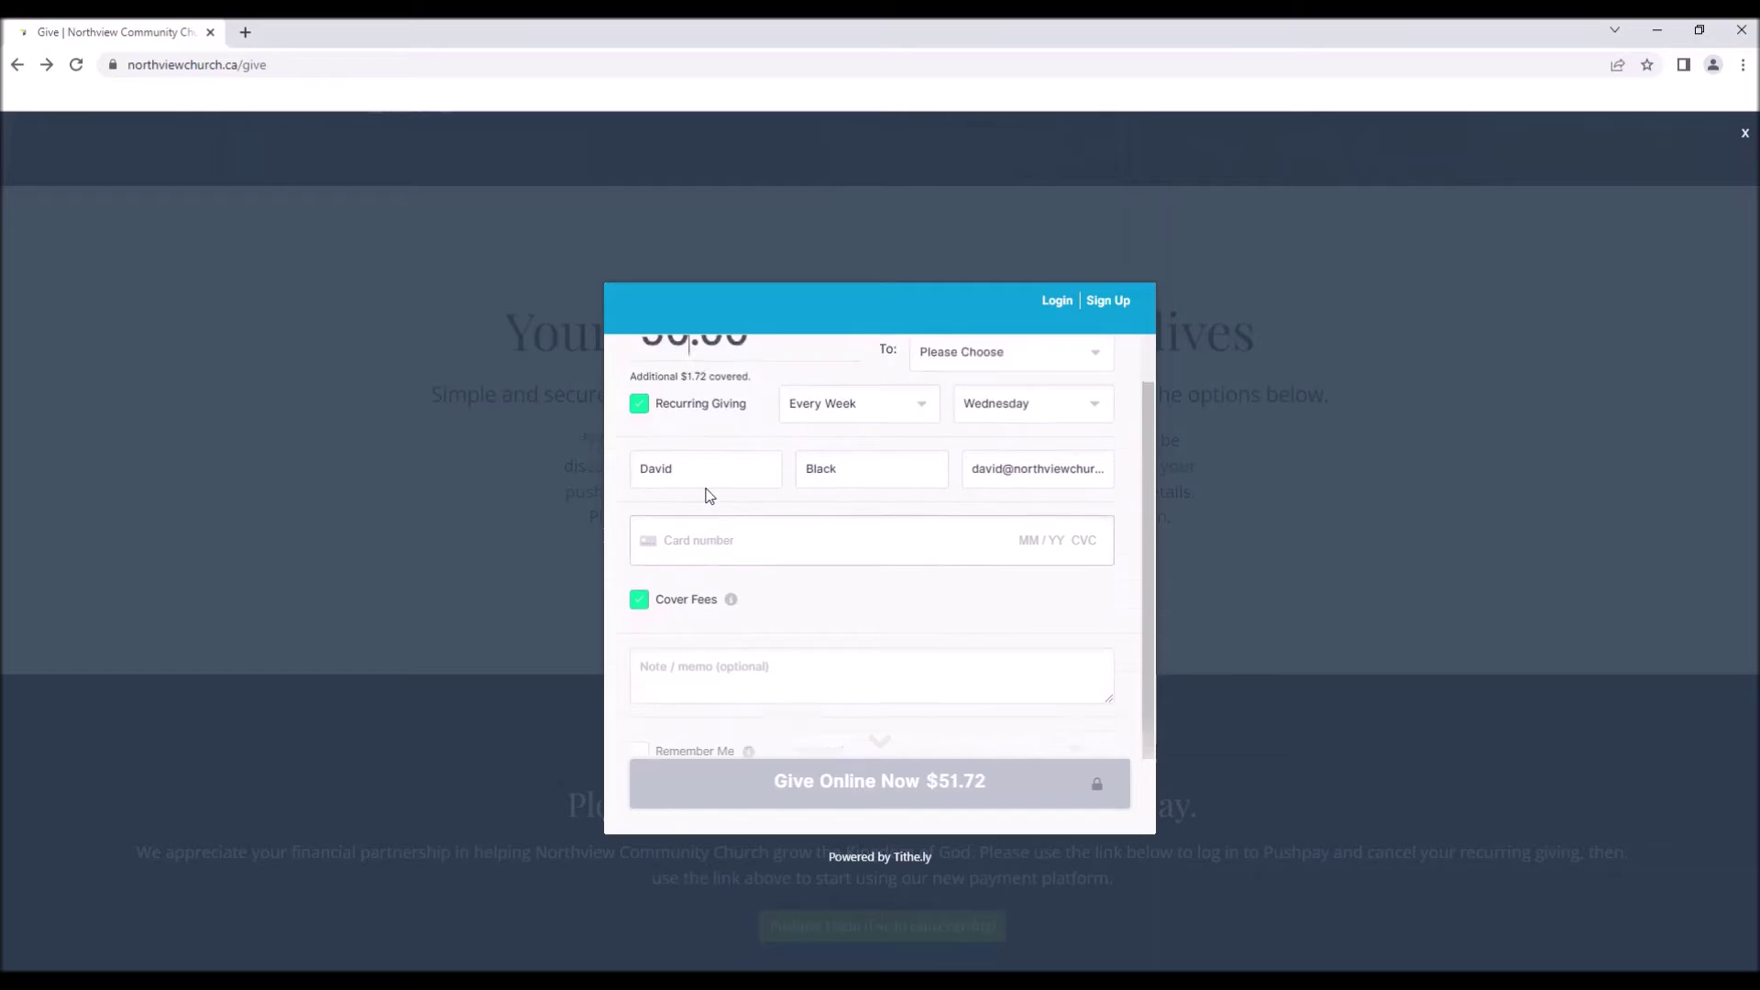
scroll(709, 496, "up", 2)
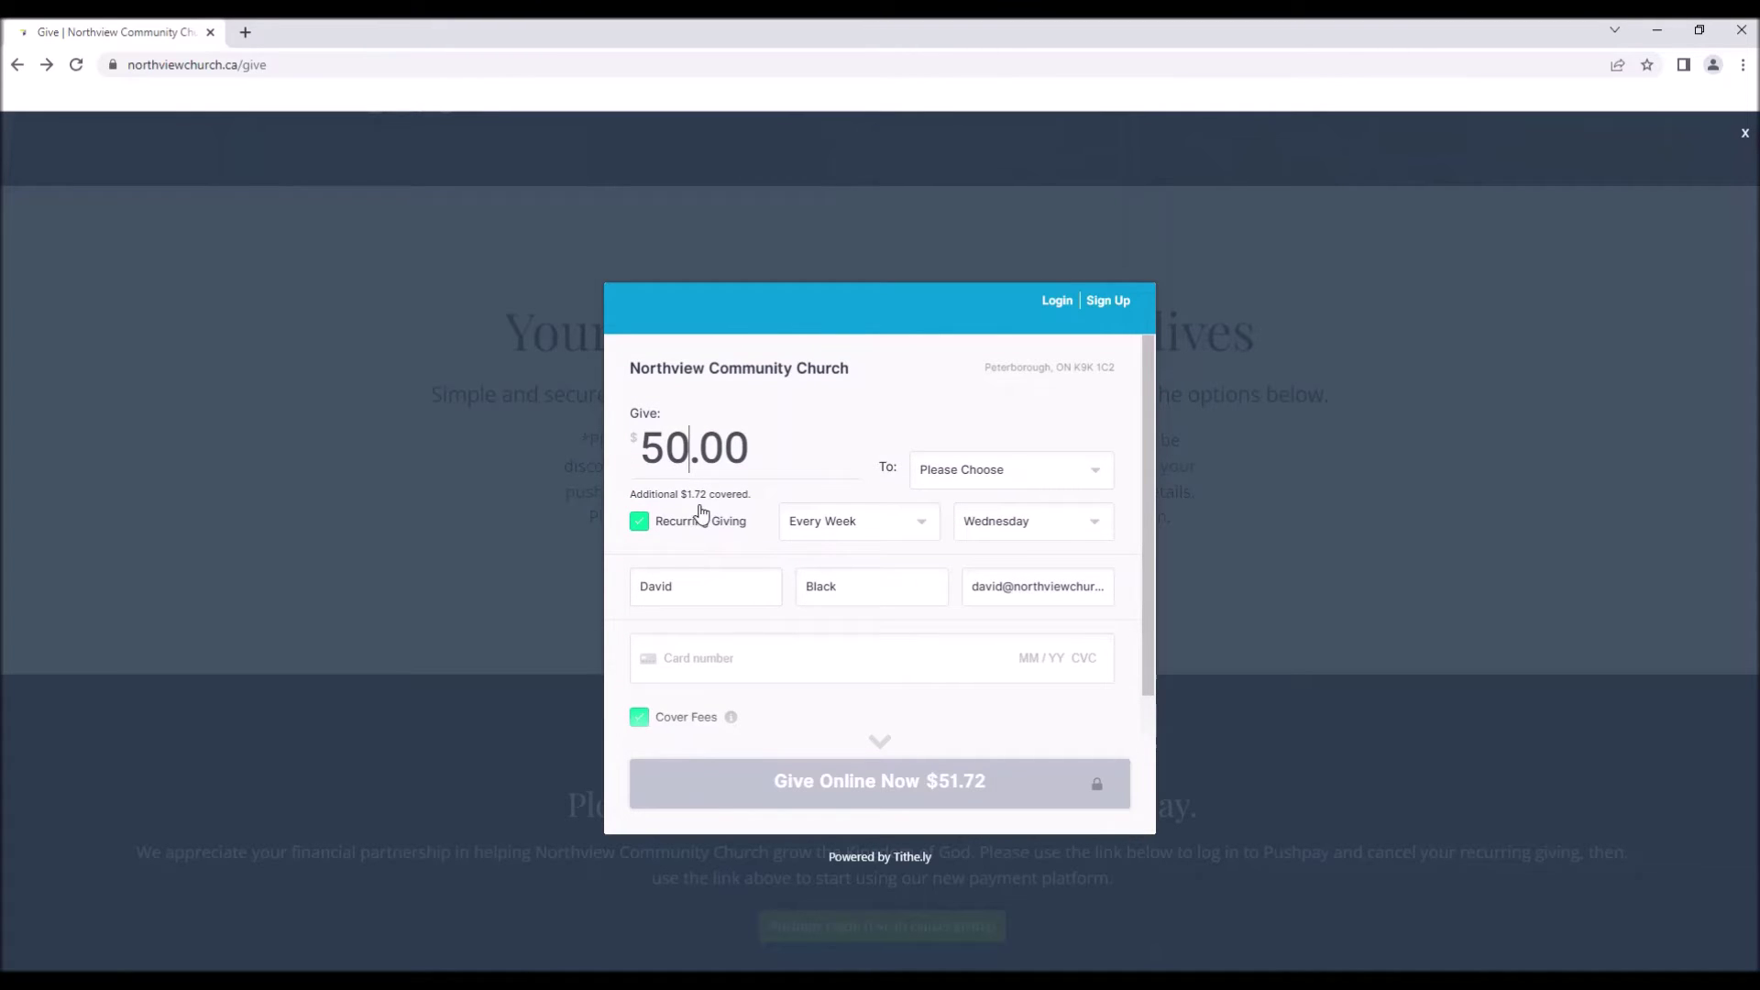
left_click_drag(781, 465, 631, 456)
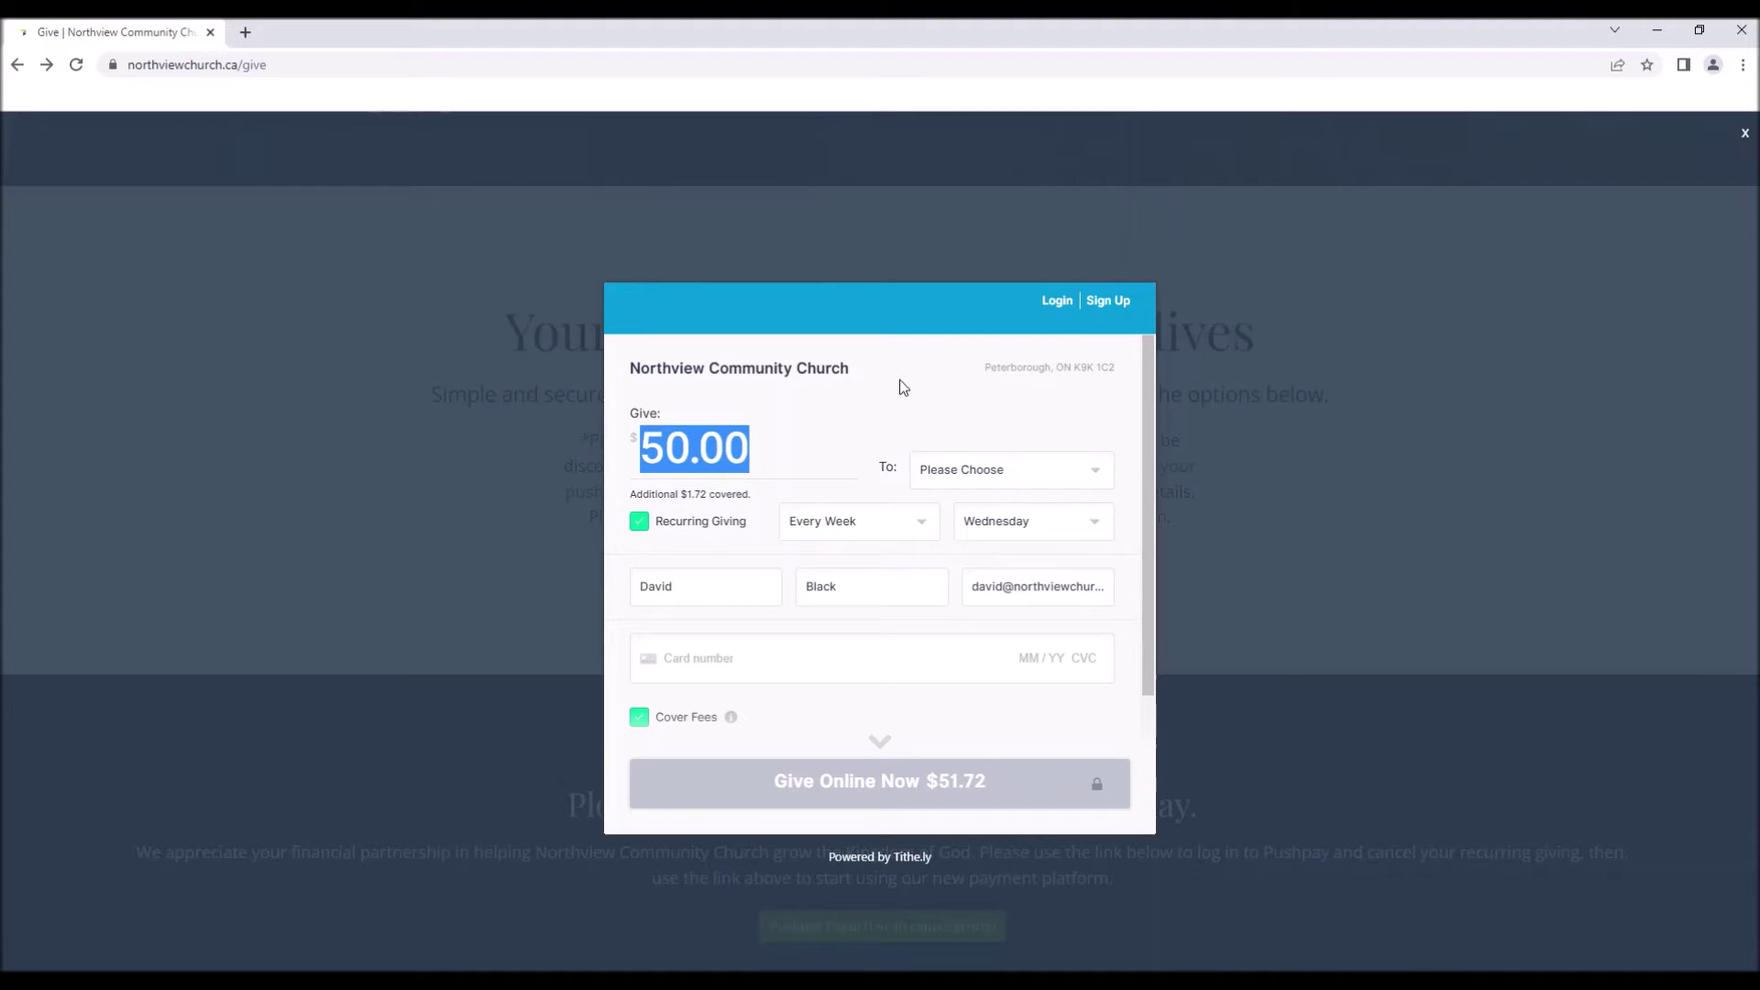
left_click(754, 500)
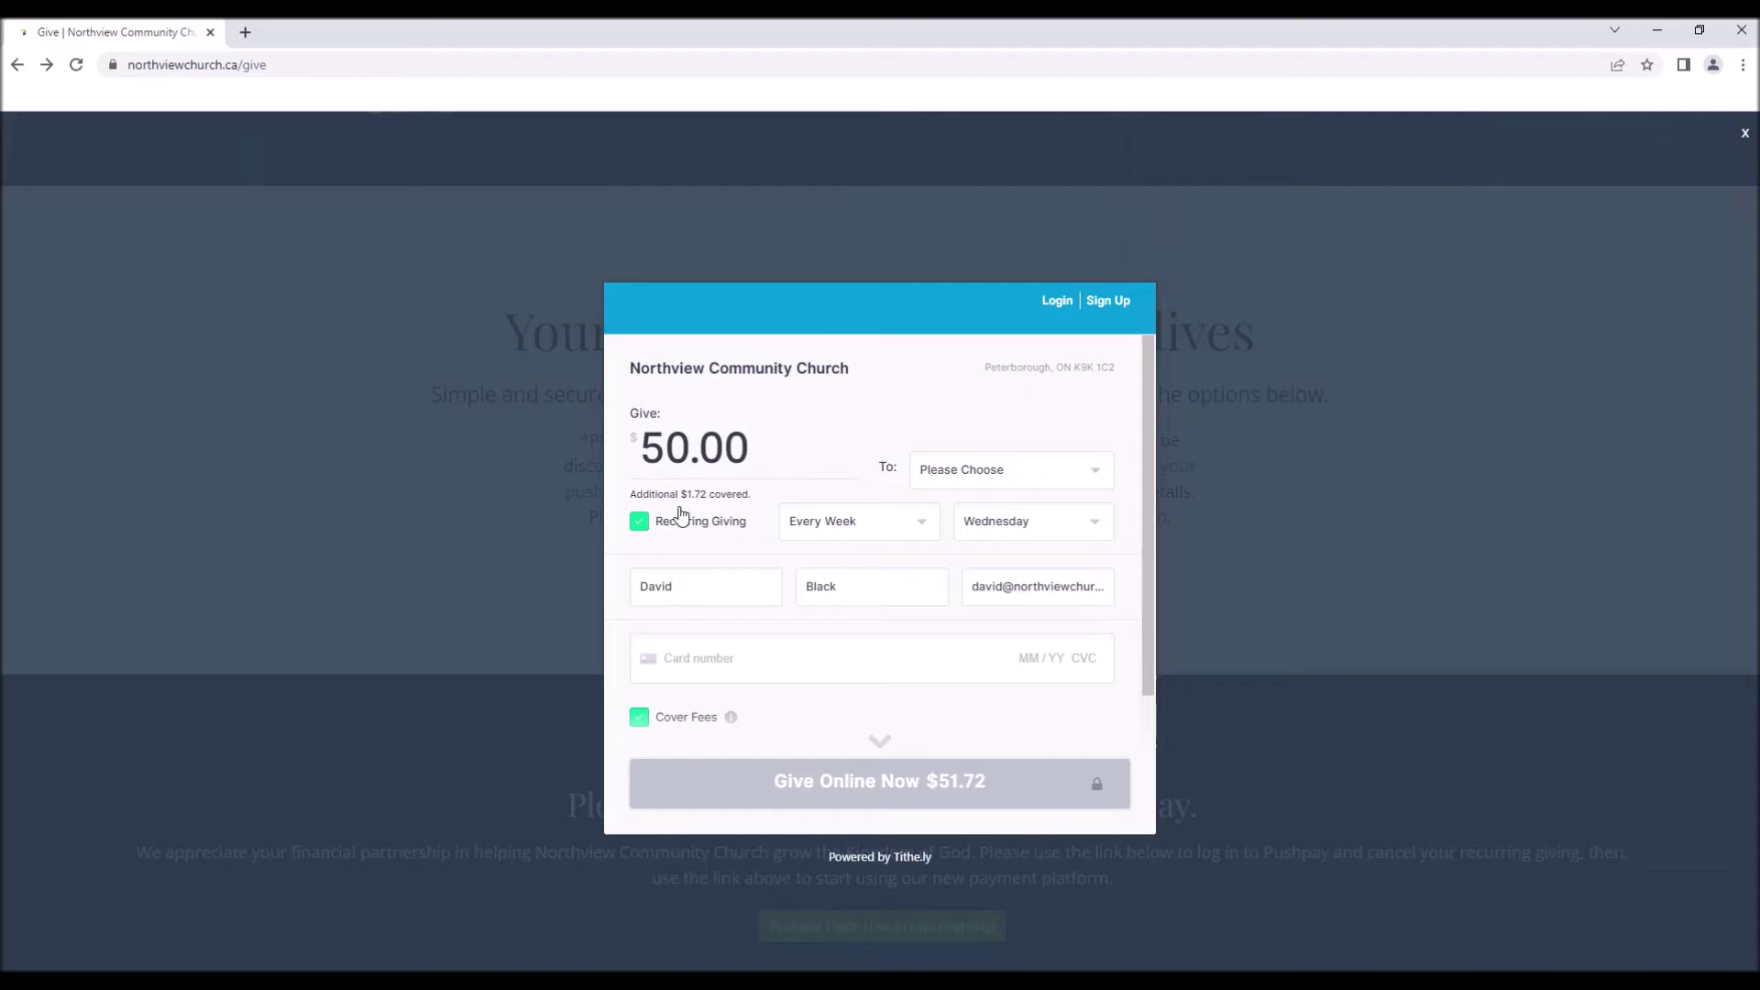
Switch Cover Fees off to see the $50.00 total without fees.
scroll(705, 532, "down", 2)
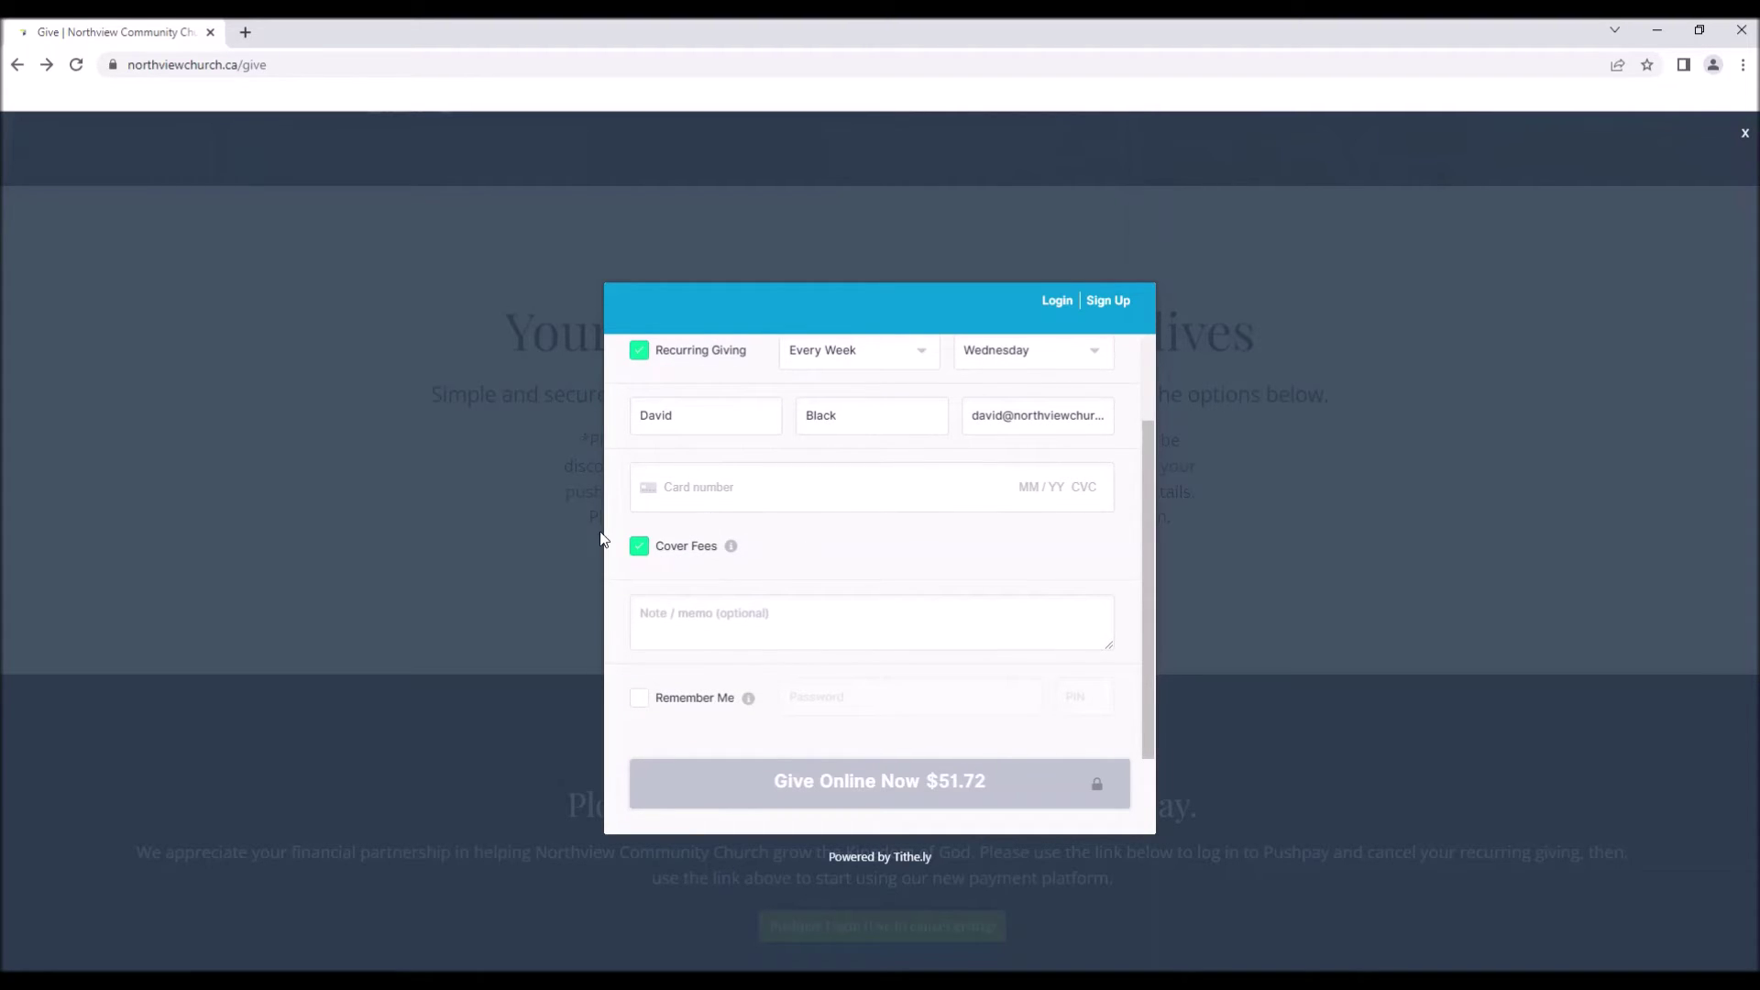
left_click(641, 549)
scroll(883, 605, "up", 2)
left_click(888, 605)
scroll(887, 613, "down", 2)
scroll(613, 724, "up", 2)
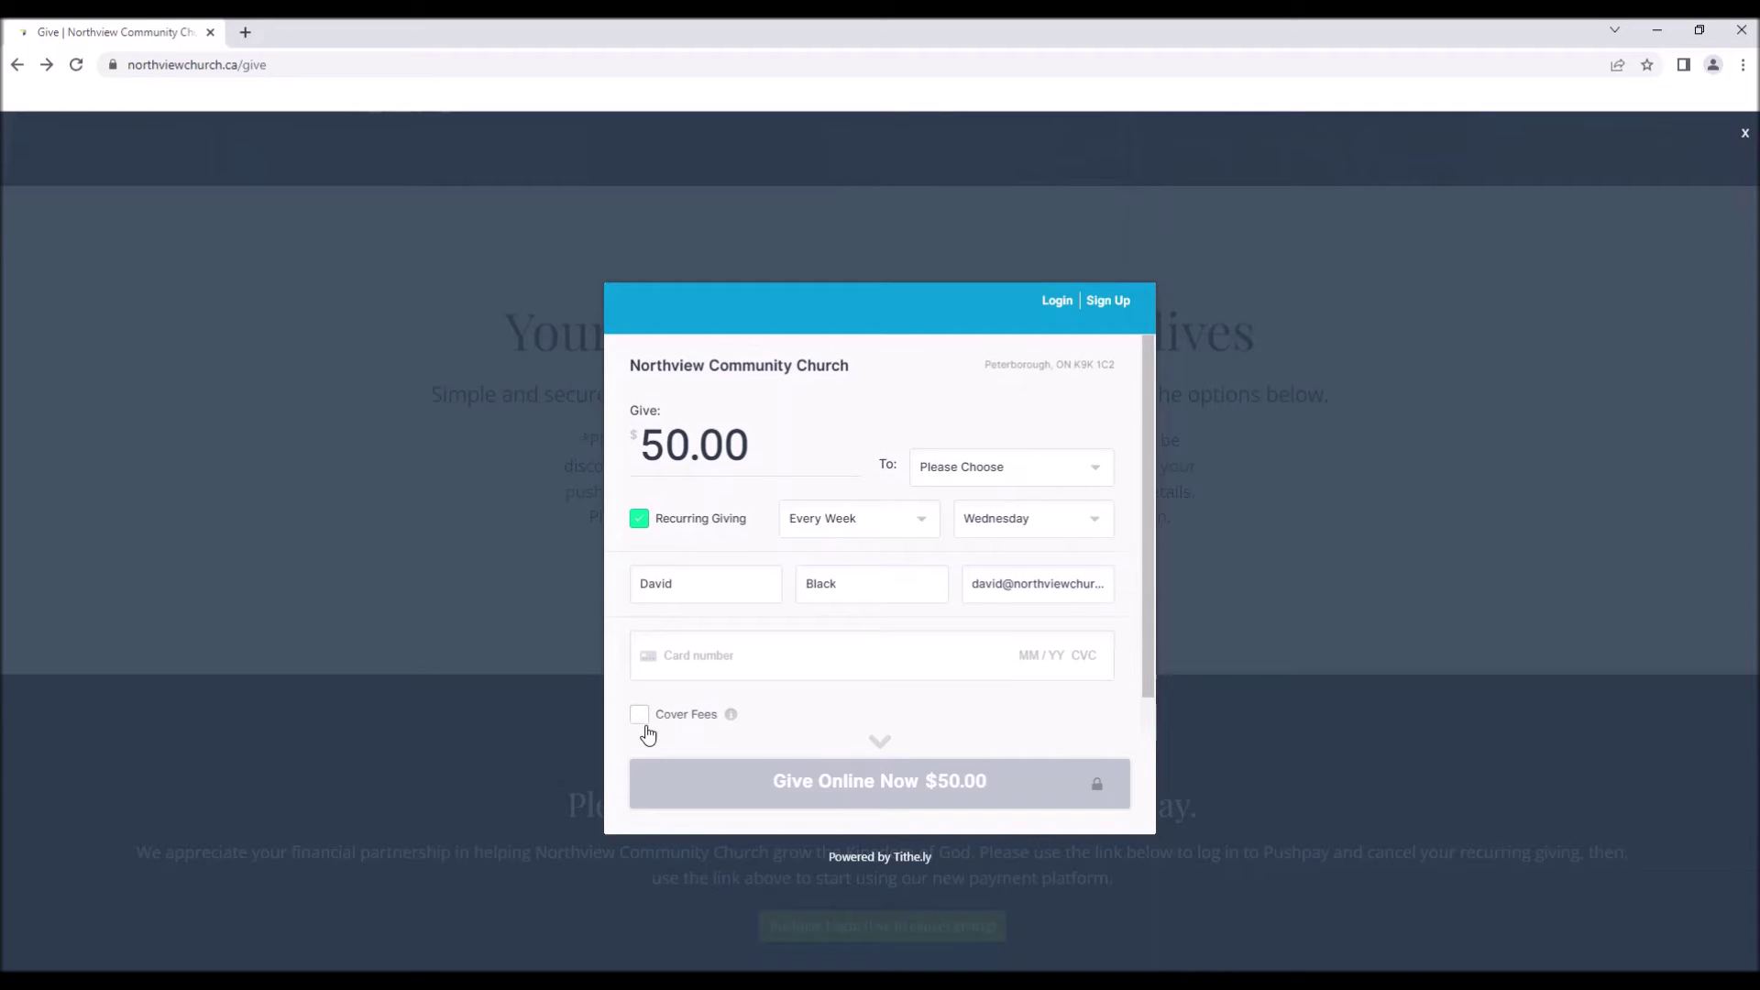
scroll(649, 731, "down", 2)
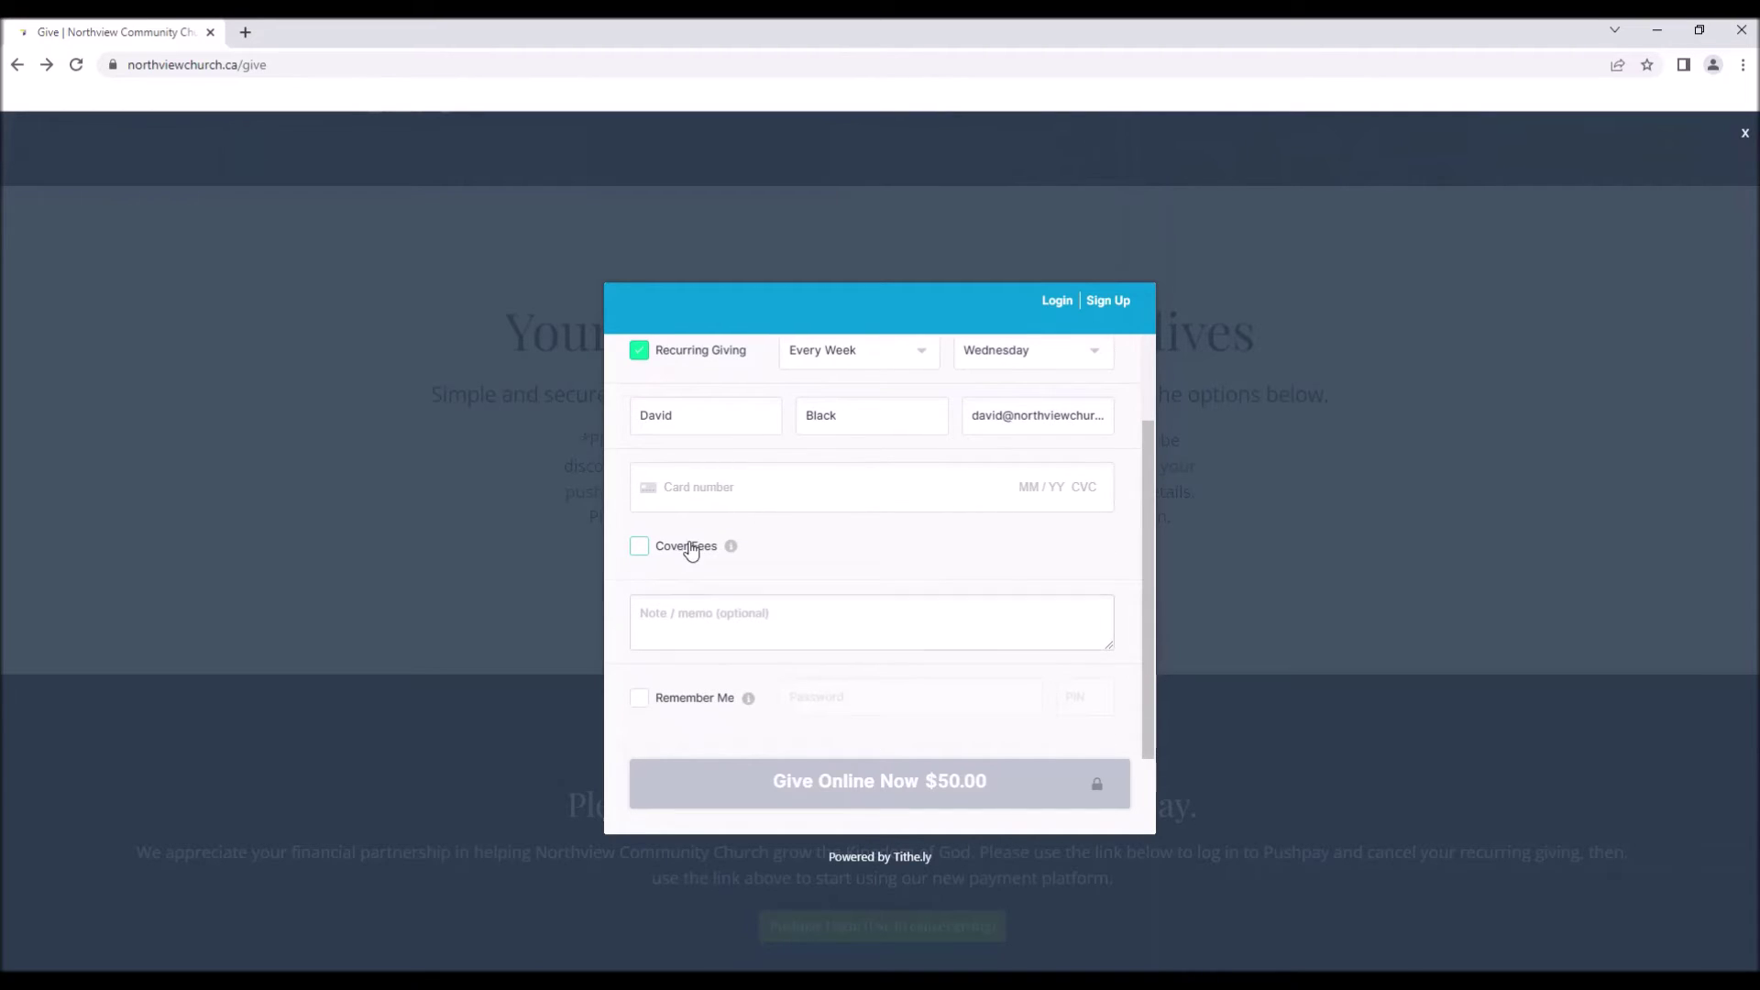
Re-enable Cover Fees, adding $1.72 for a $51.72 total.
left_click(642, 547)
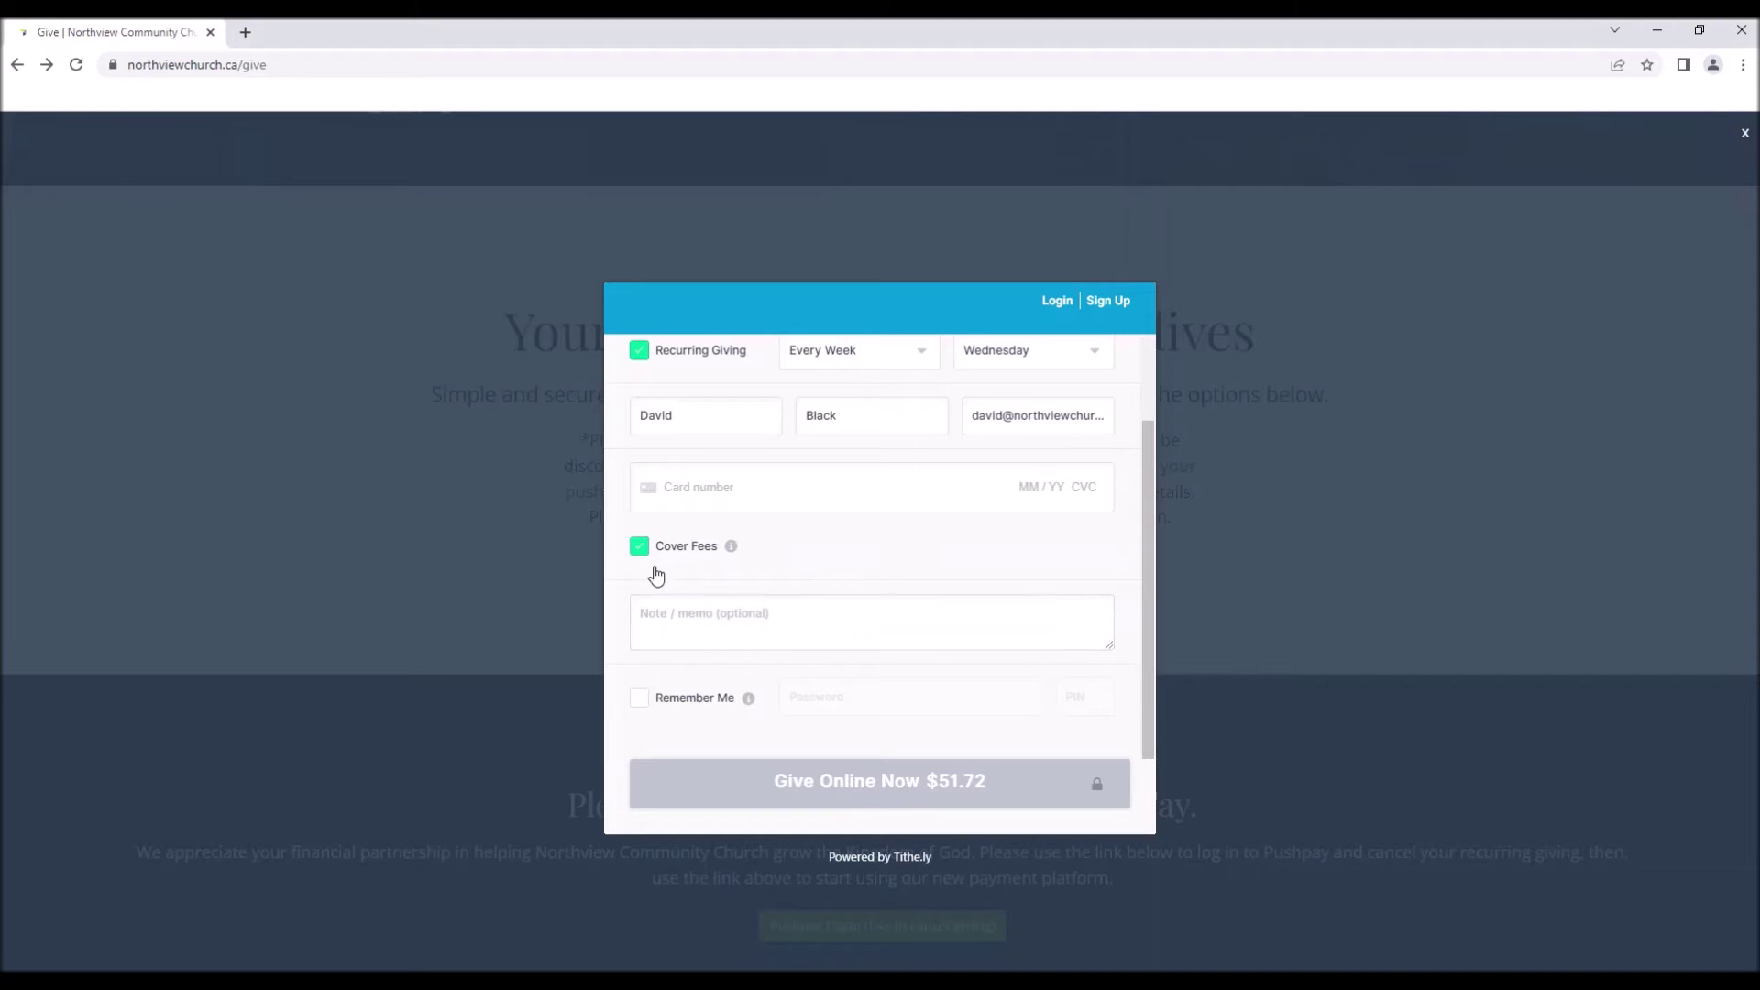
left_click(645, 549)
scroll(944, 599, "up", 3)
scroll(940, 598, "down", 3)
left_click(642, 549)
scroll(761, 540, "up", 2)
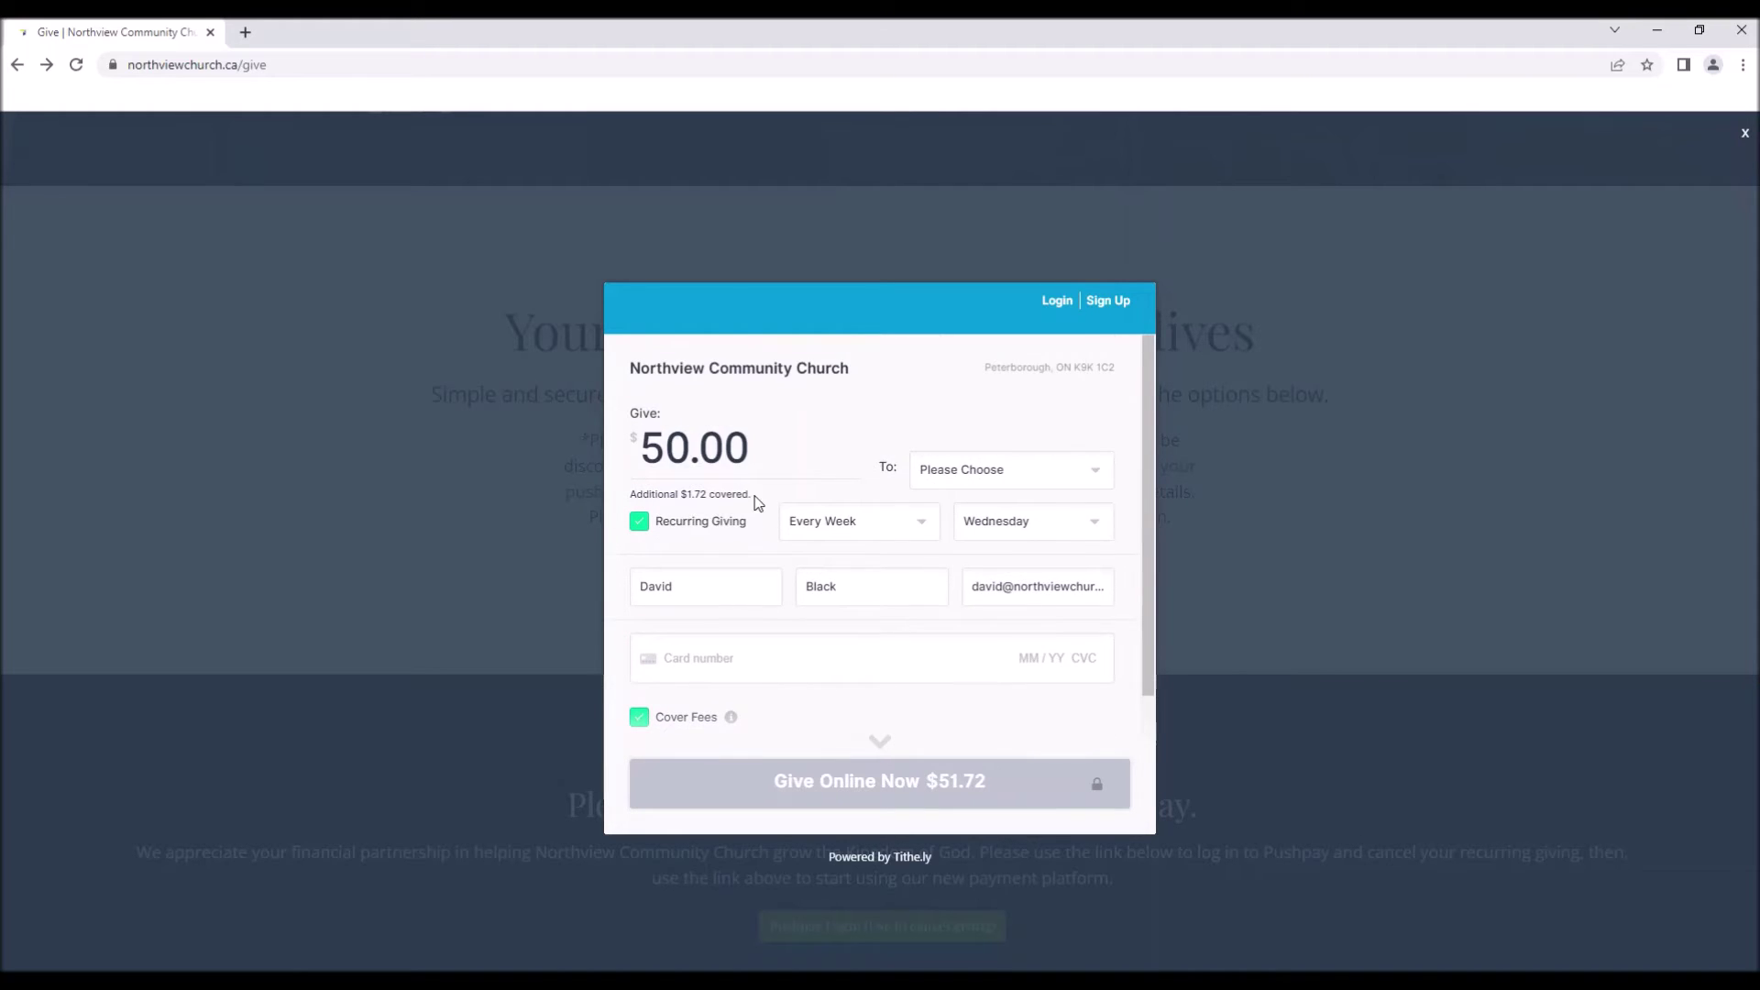
scroll(754, 510, "down", 2)
scroll(666, 546, "up", 2)
scroll(675, 538, "down", 2)
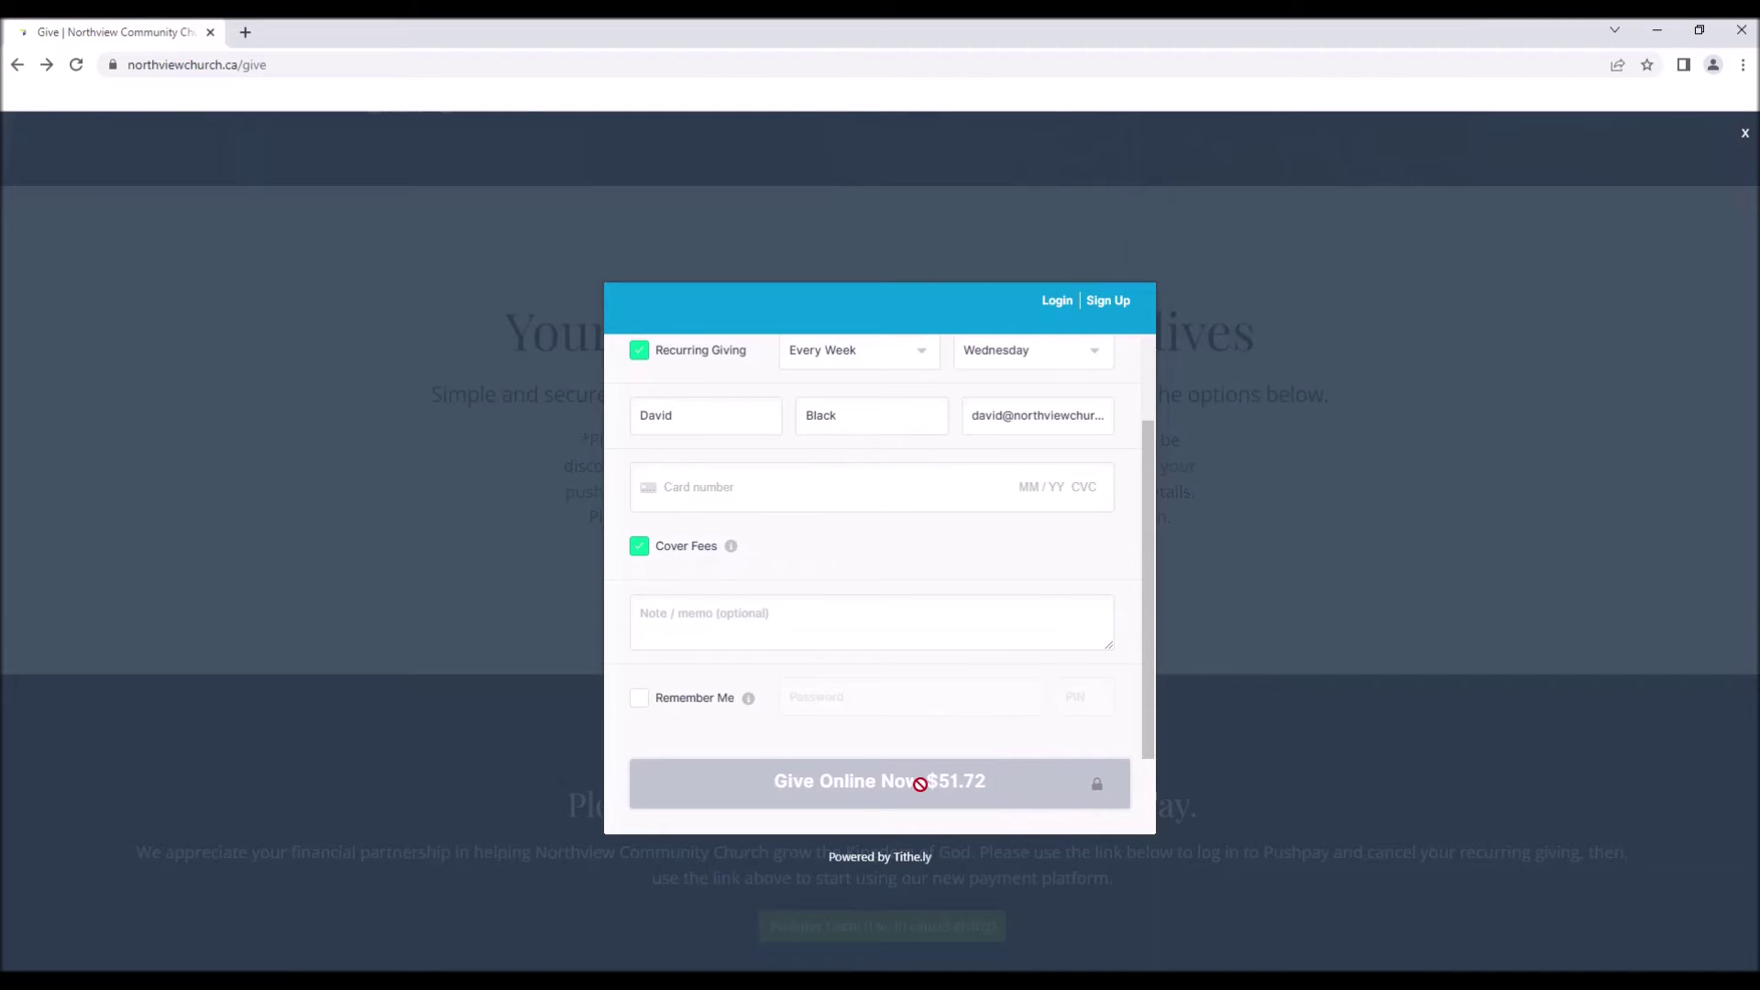
left_click(781, 623)
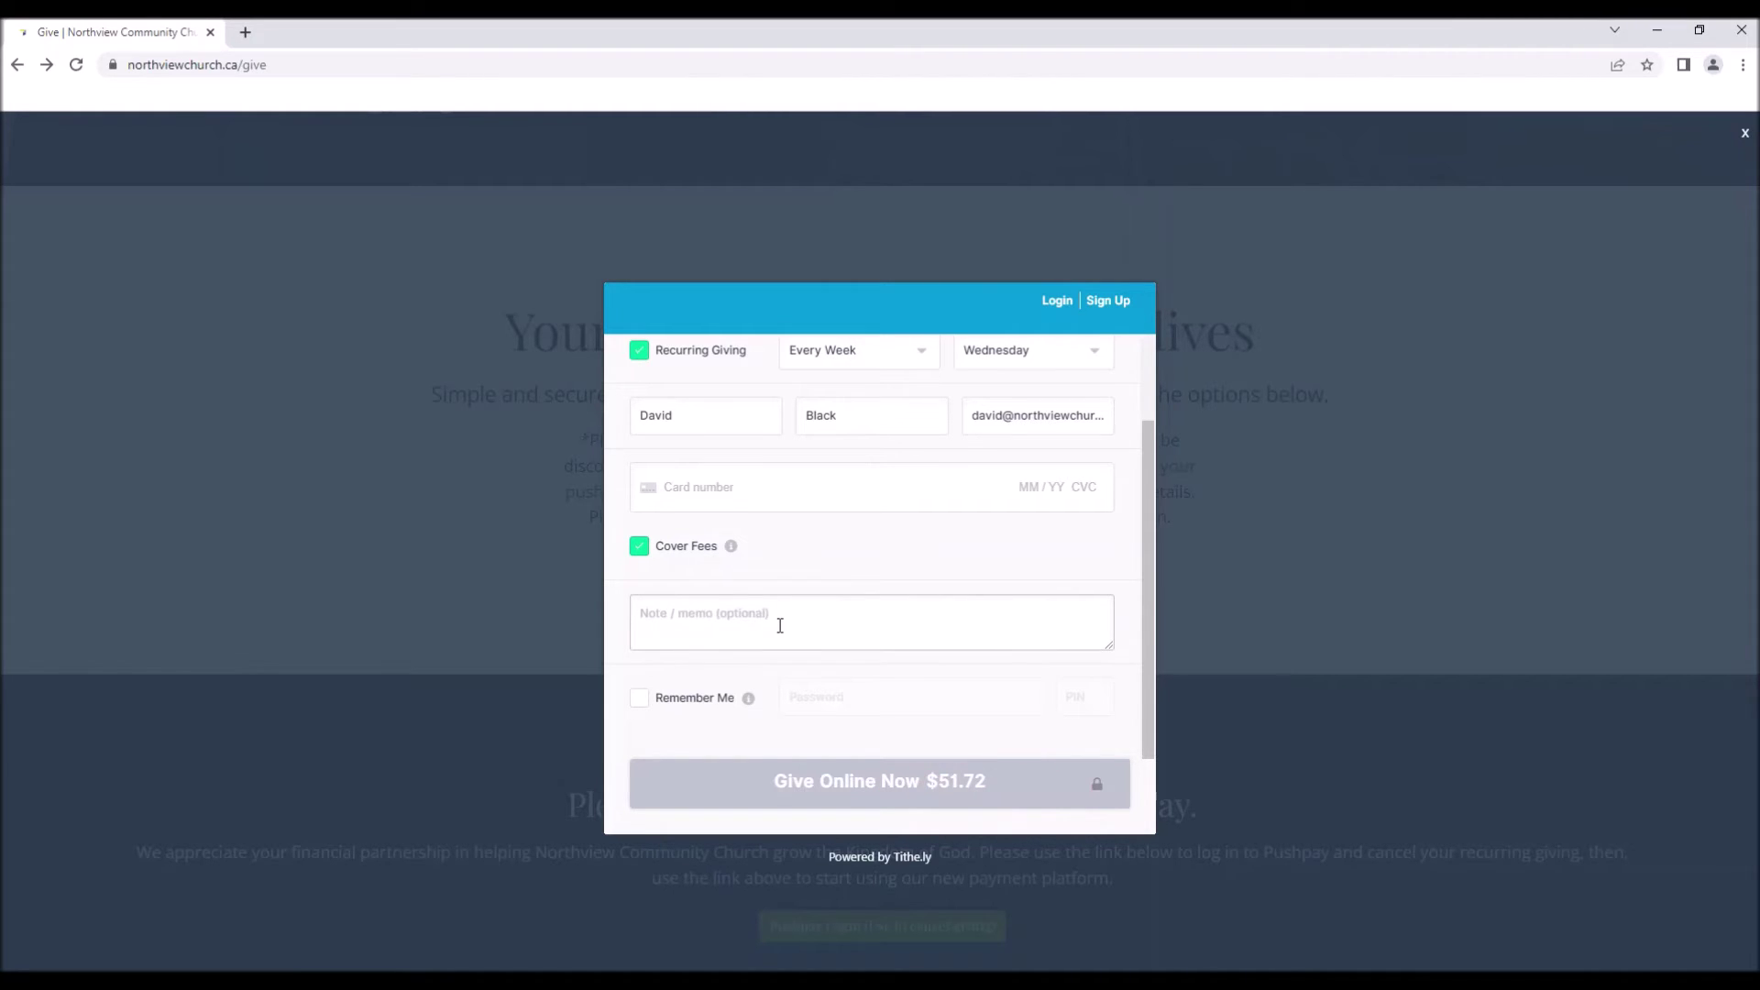
scroll(762, 564, "up", 2)
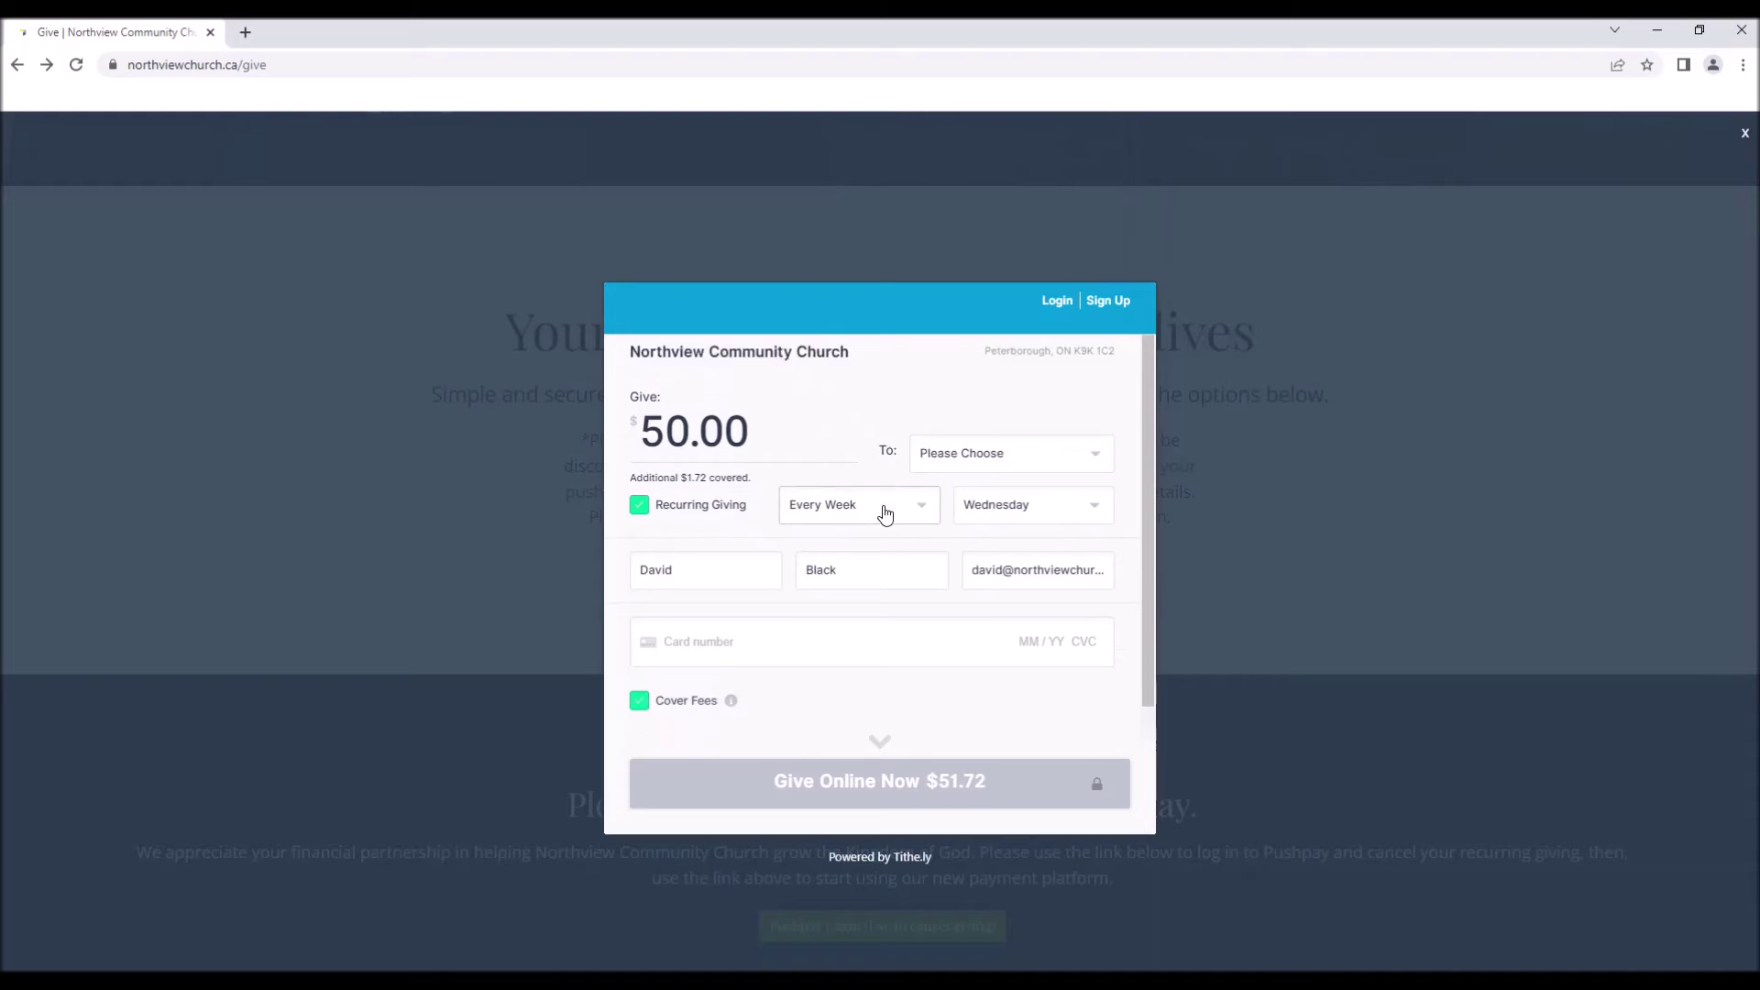
scroll(885, 514, "down", 2)
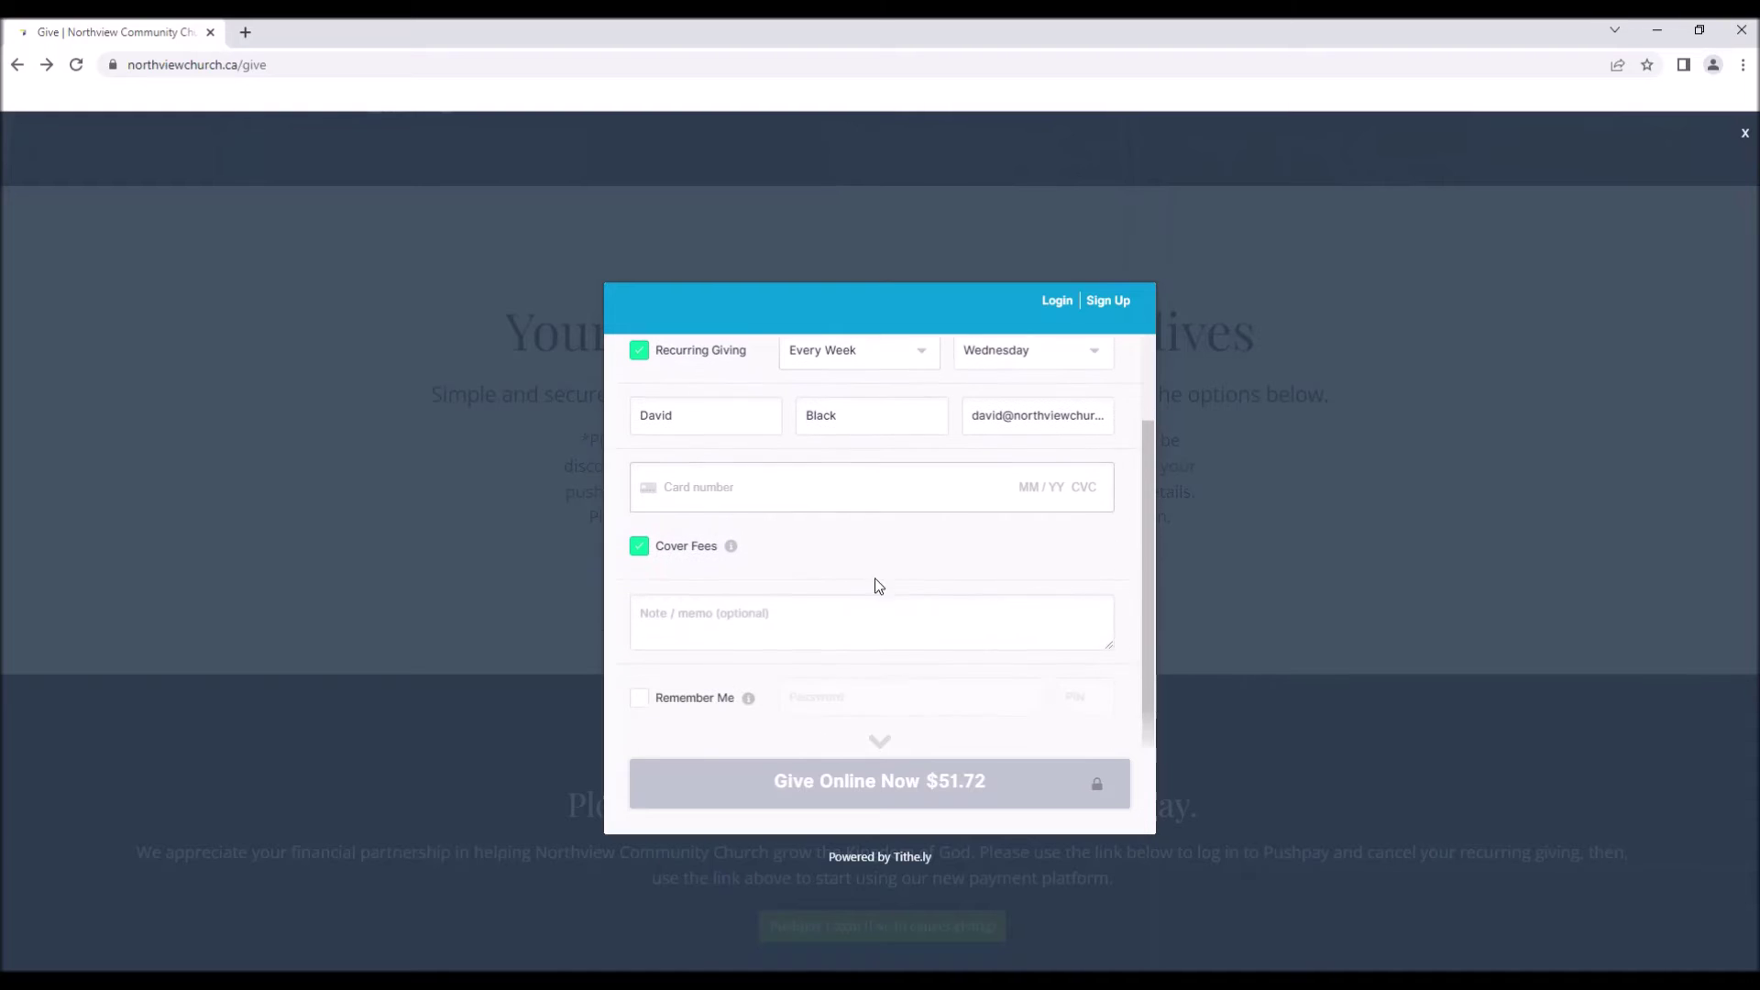
Enable Remember Me, entering a password of at least 8 characters and a 4-digit PIN.
left_click(640, 701)
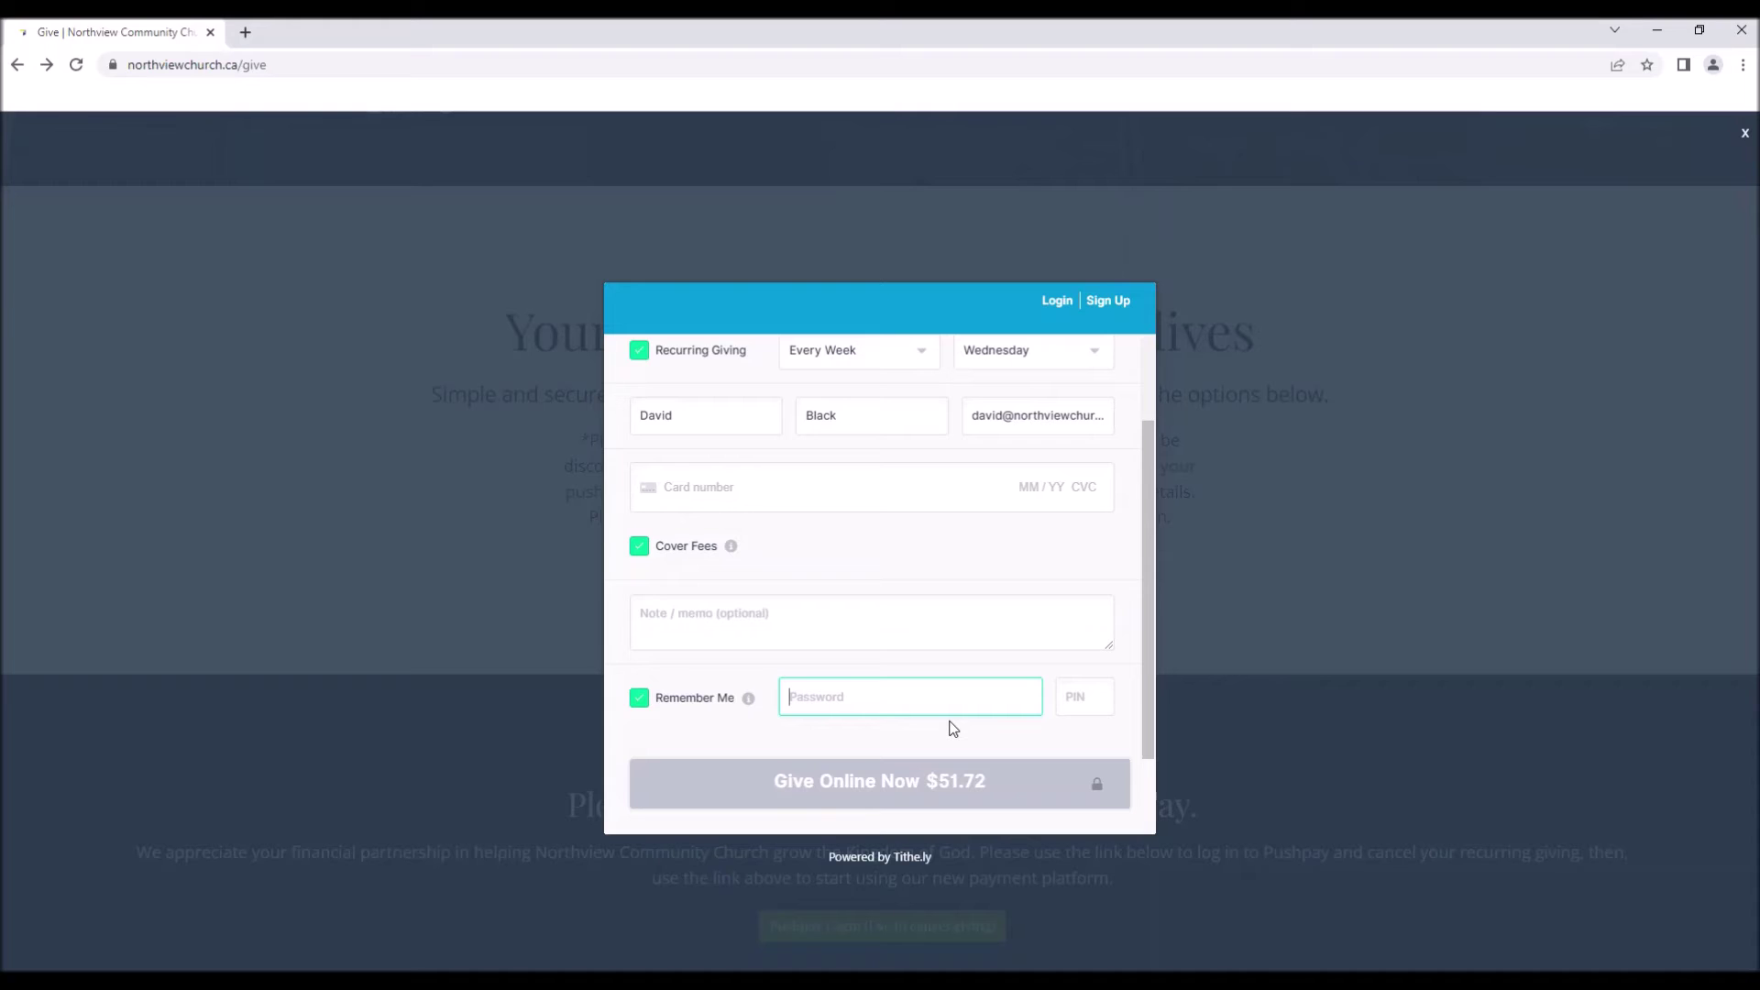
type("abc")
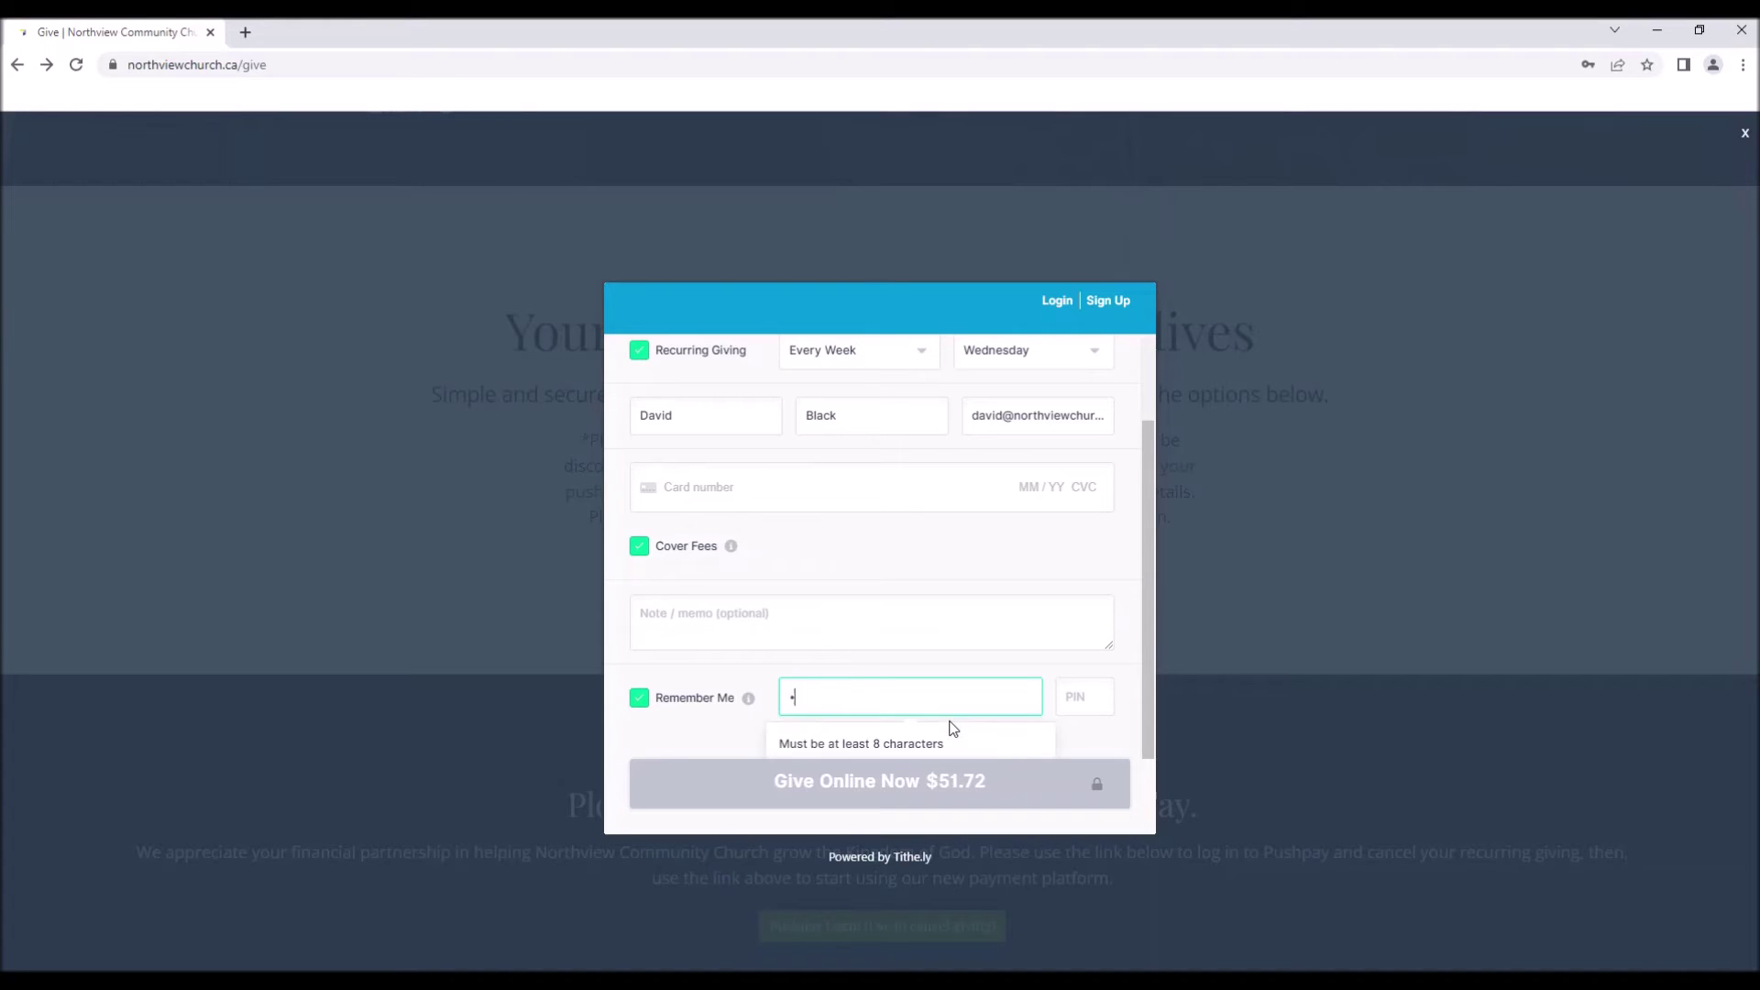
key("BackSpace")
key("BackSpace")
key("BackSpace")
type("•••••••••")
left_click(1107, 703)
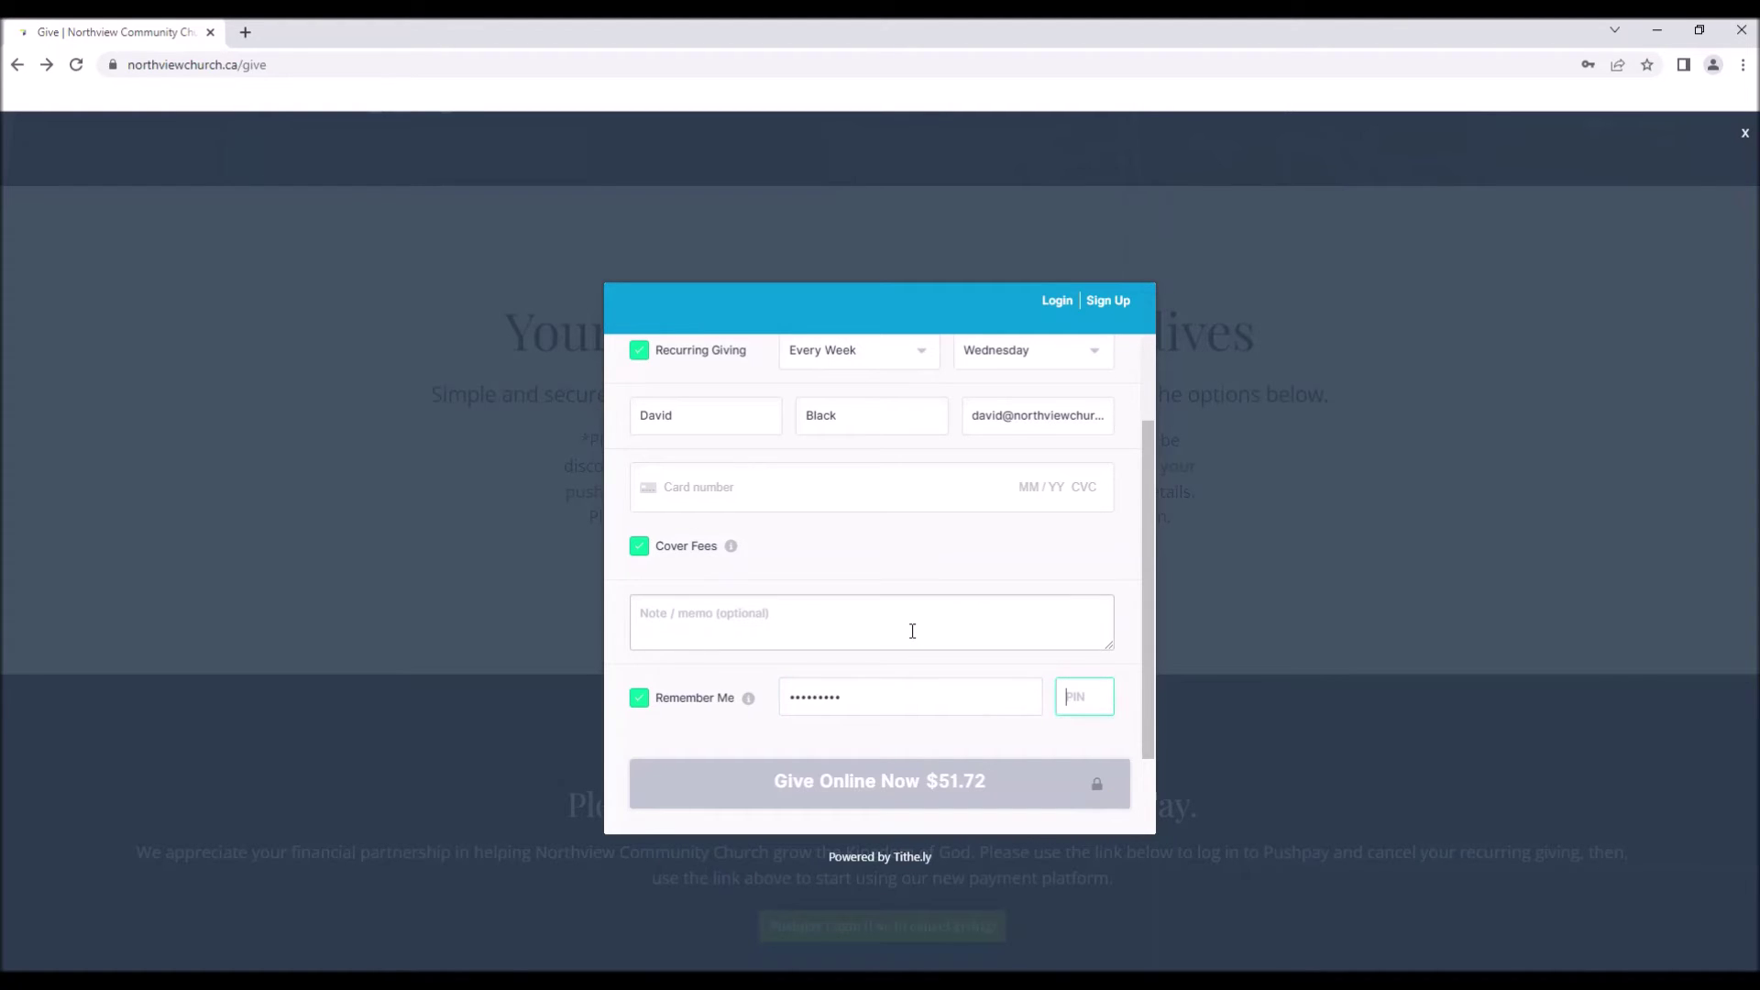
type("5555")
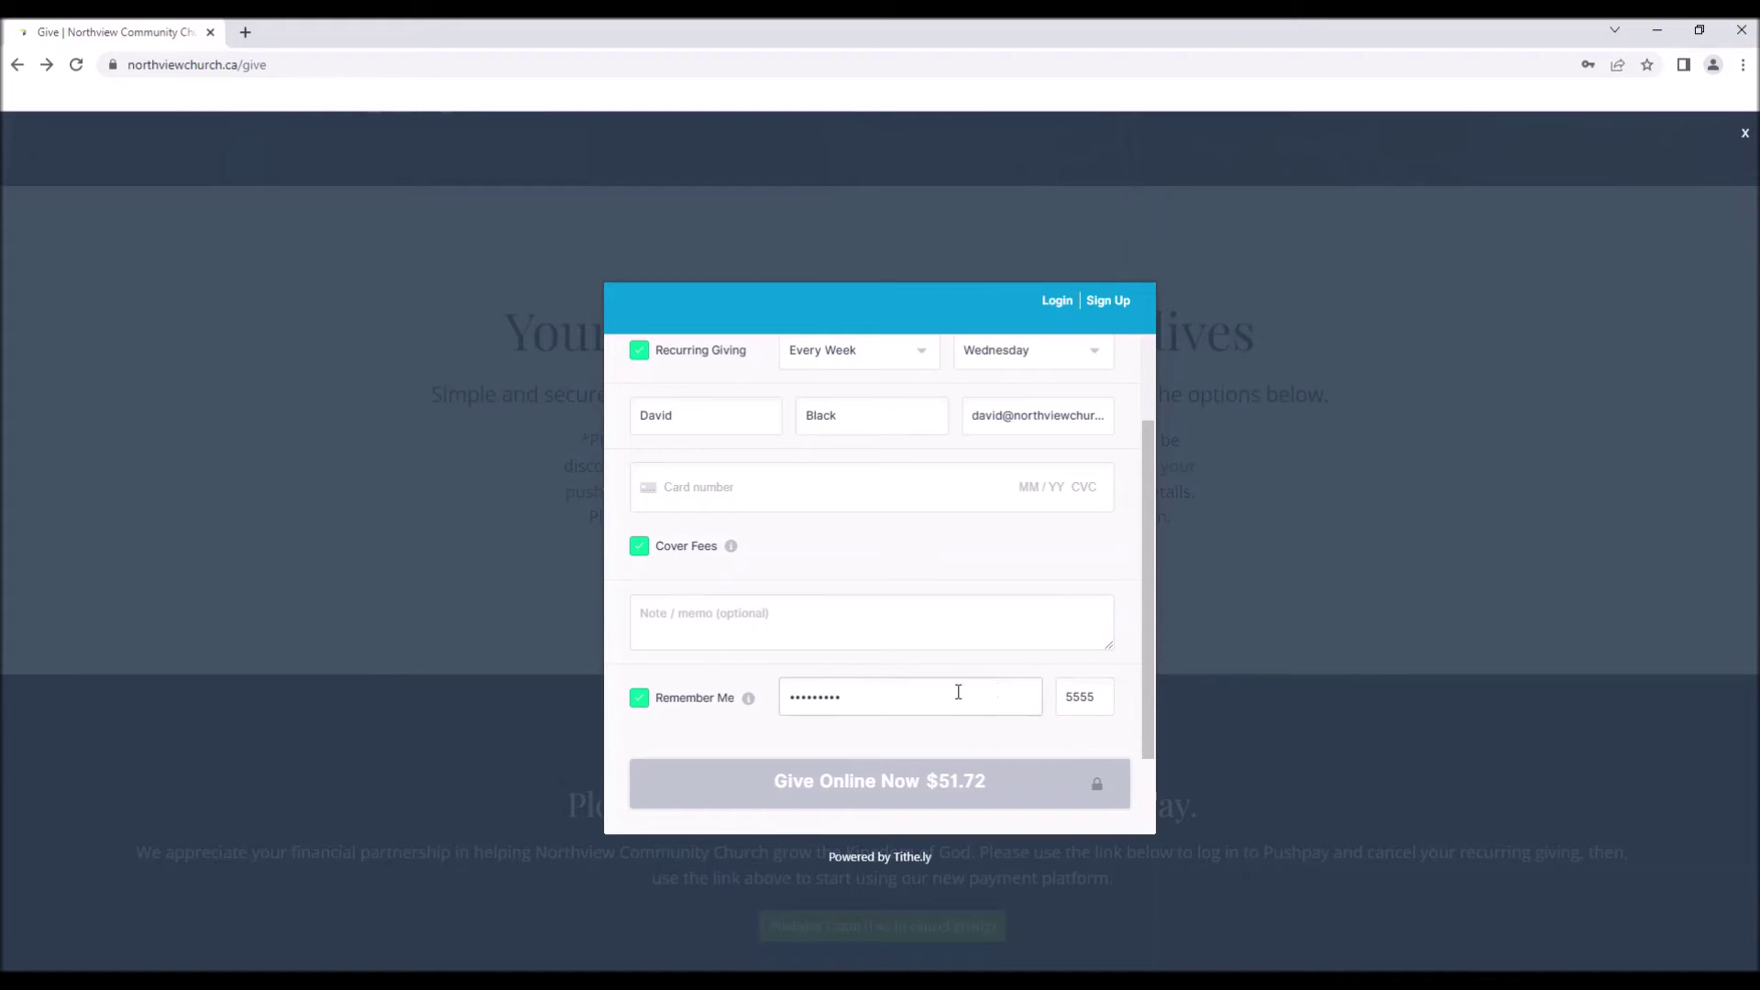
left_click(849, 686)
left_click_drag(870, 697, 724, 704)
left_click(753, 736)
left_click_drag(1111, 699, 1059, 699)
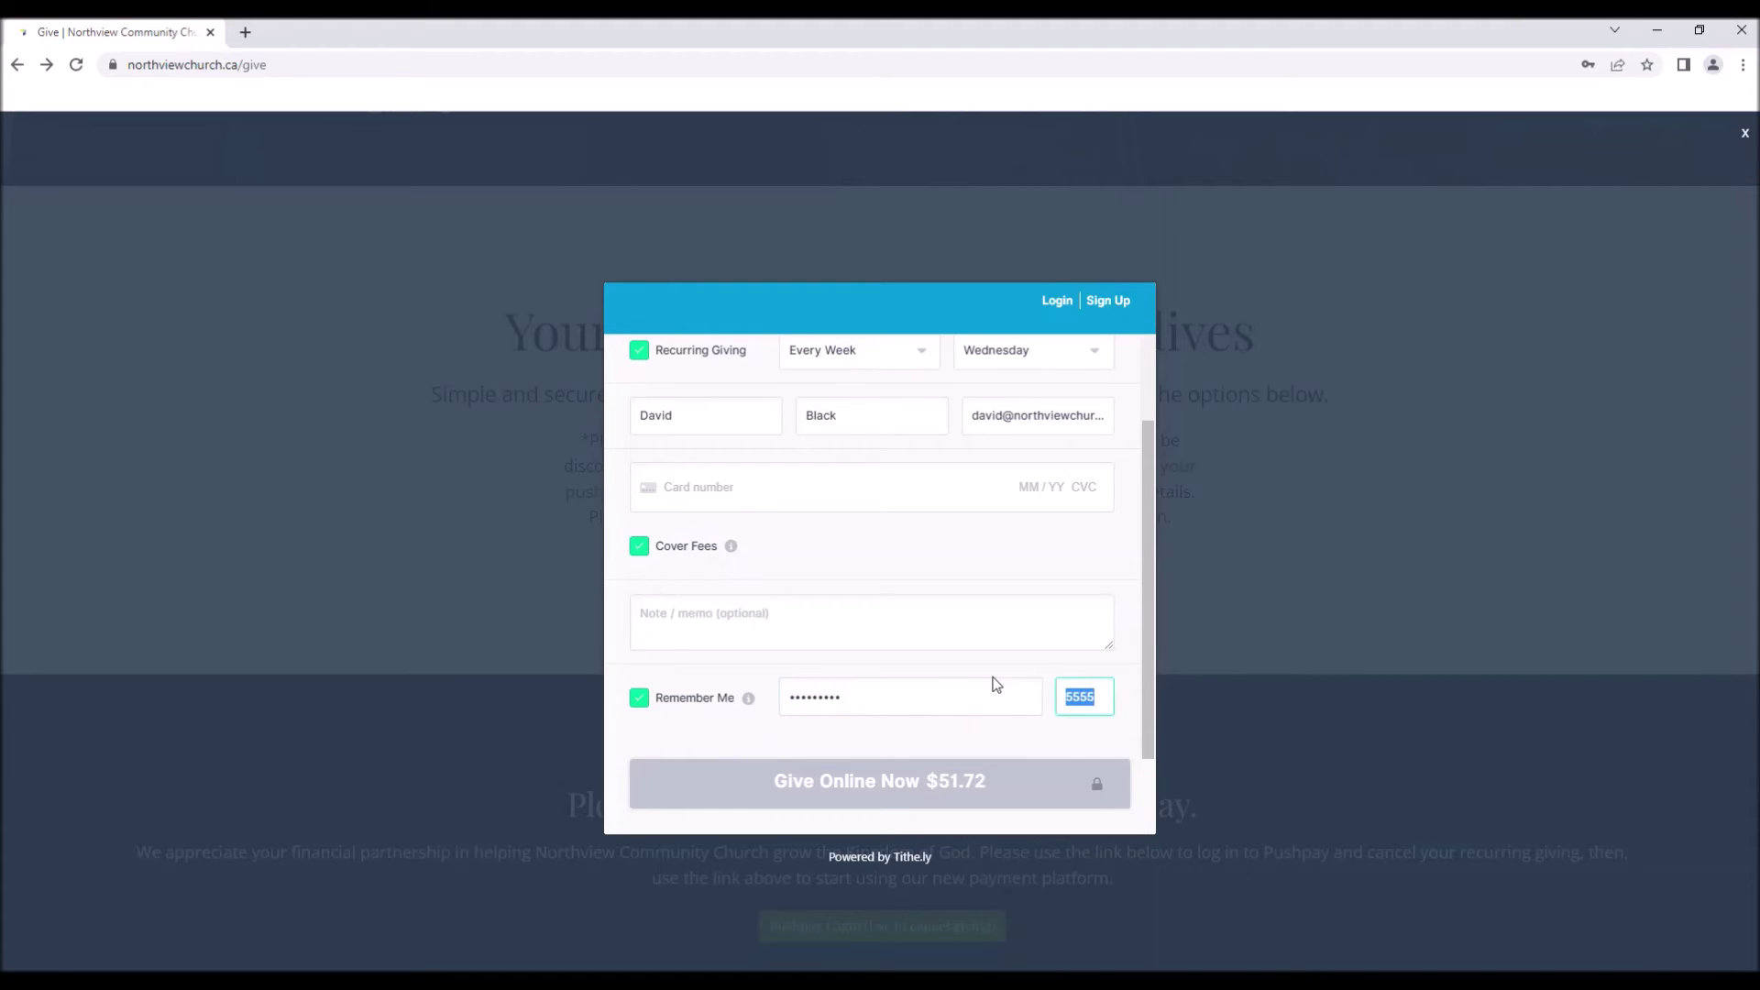
scroll(1004, 679, "up", 3)
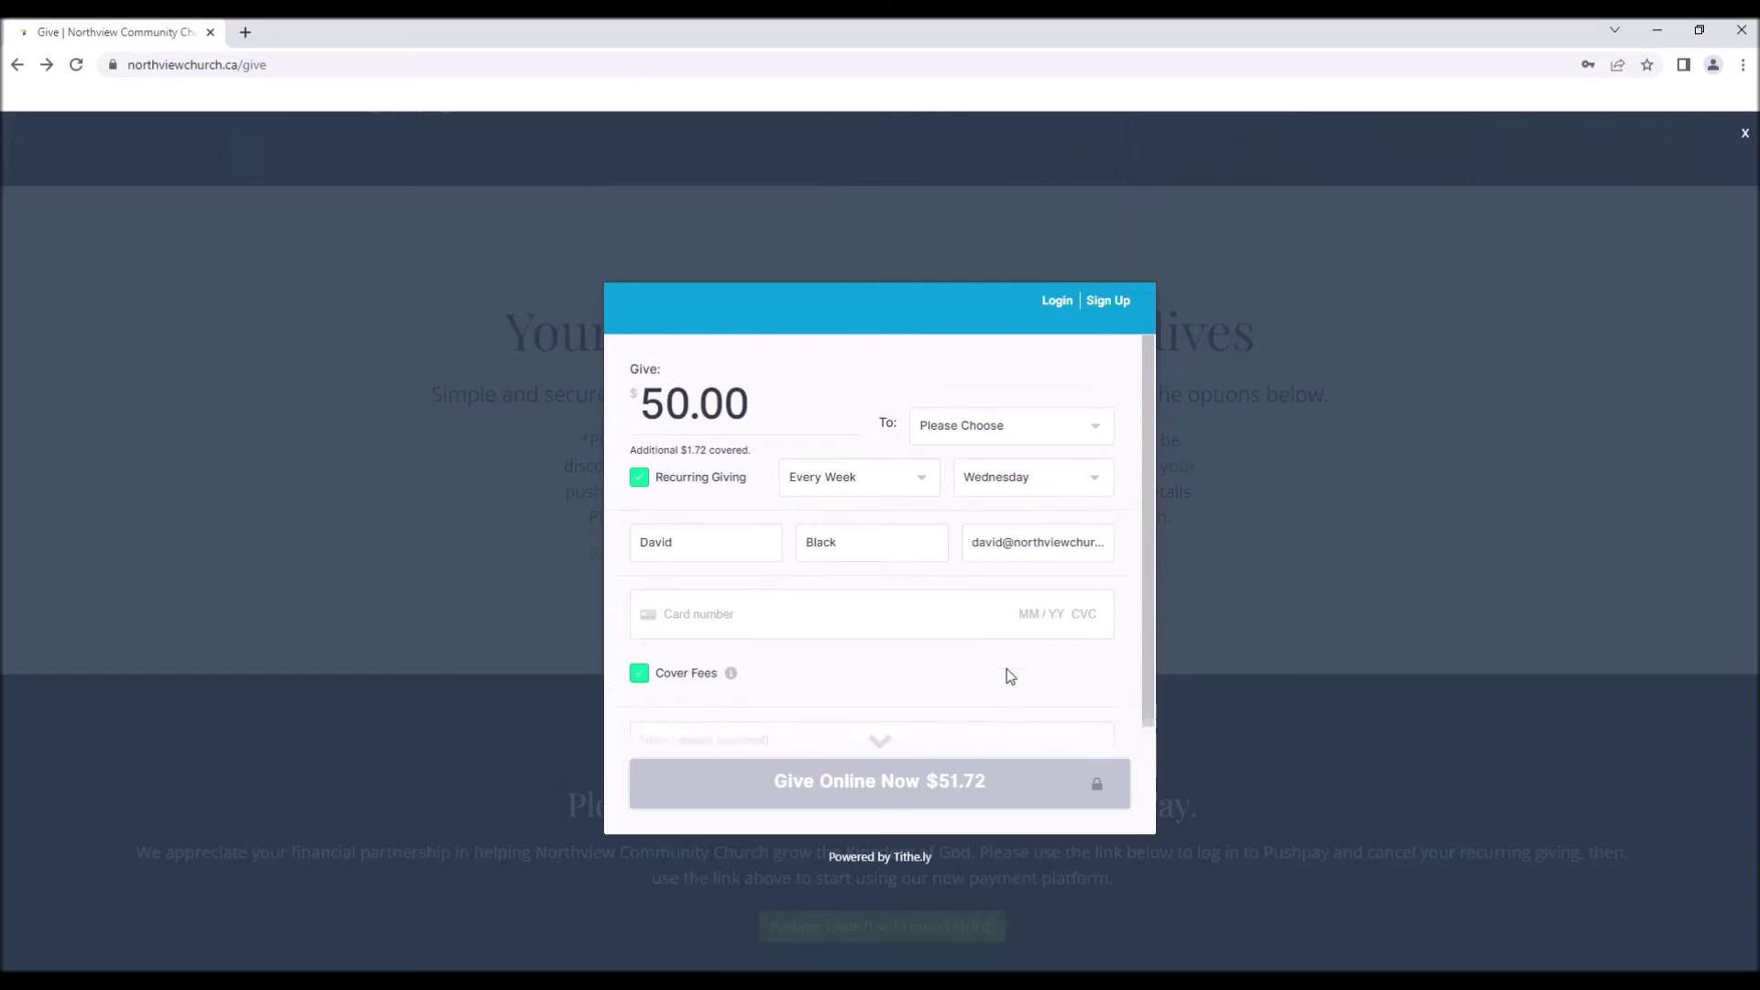
scroll(1008, 674, "down", 3)
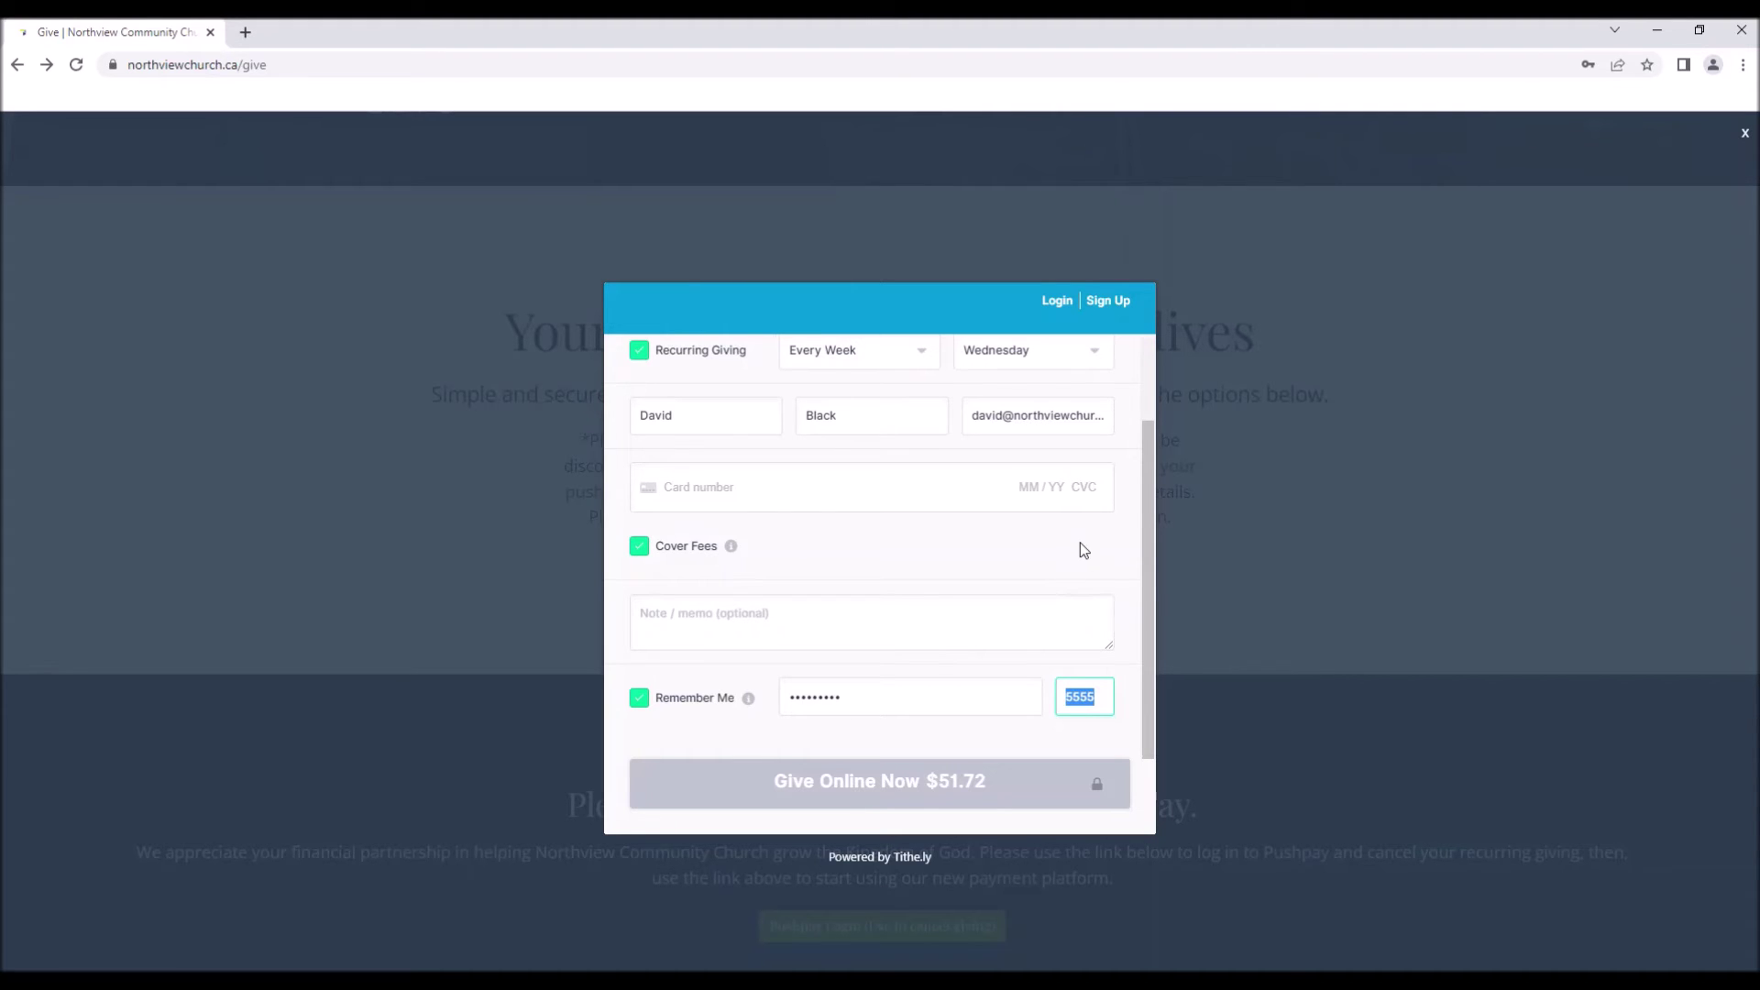
scroll(1080, 543, "up", 3)
scroll(1065, 542, "down", 3)
scroll(868, 719, "up", 2)
left_click(736, 660)
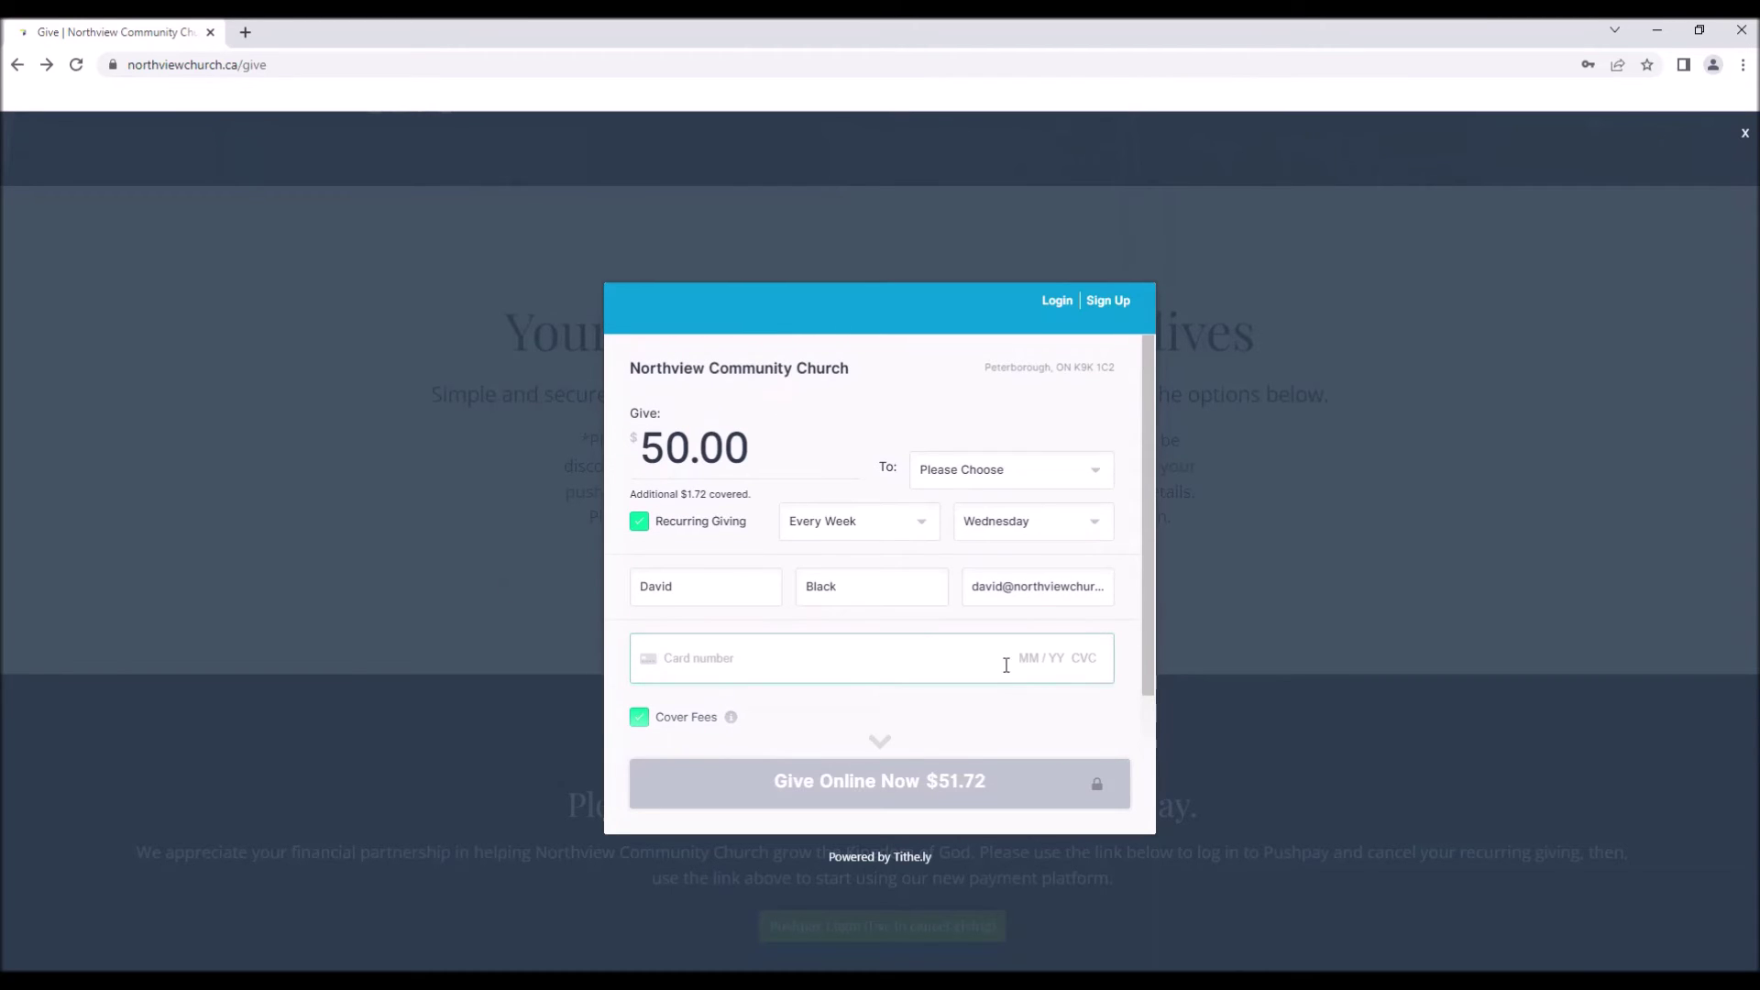
scroll(968, 665, "down", 2)
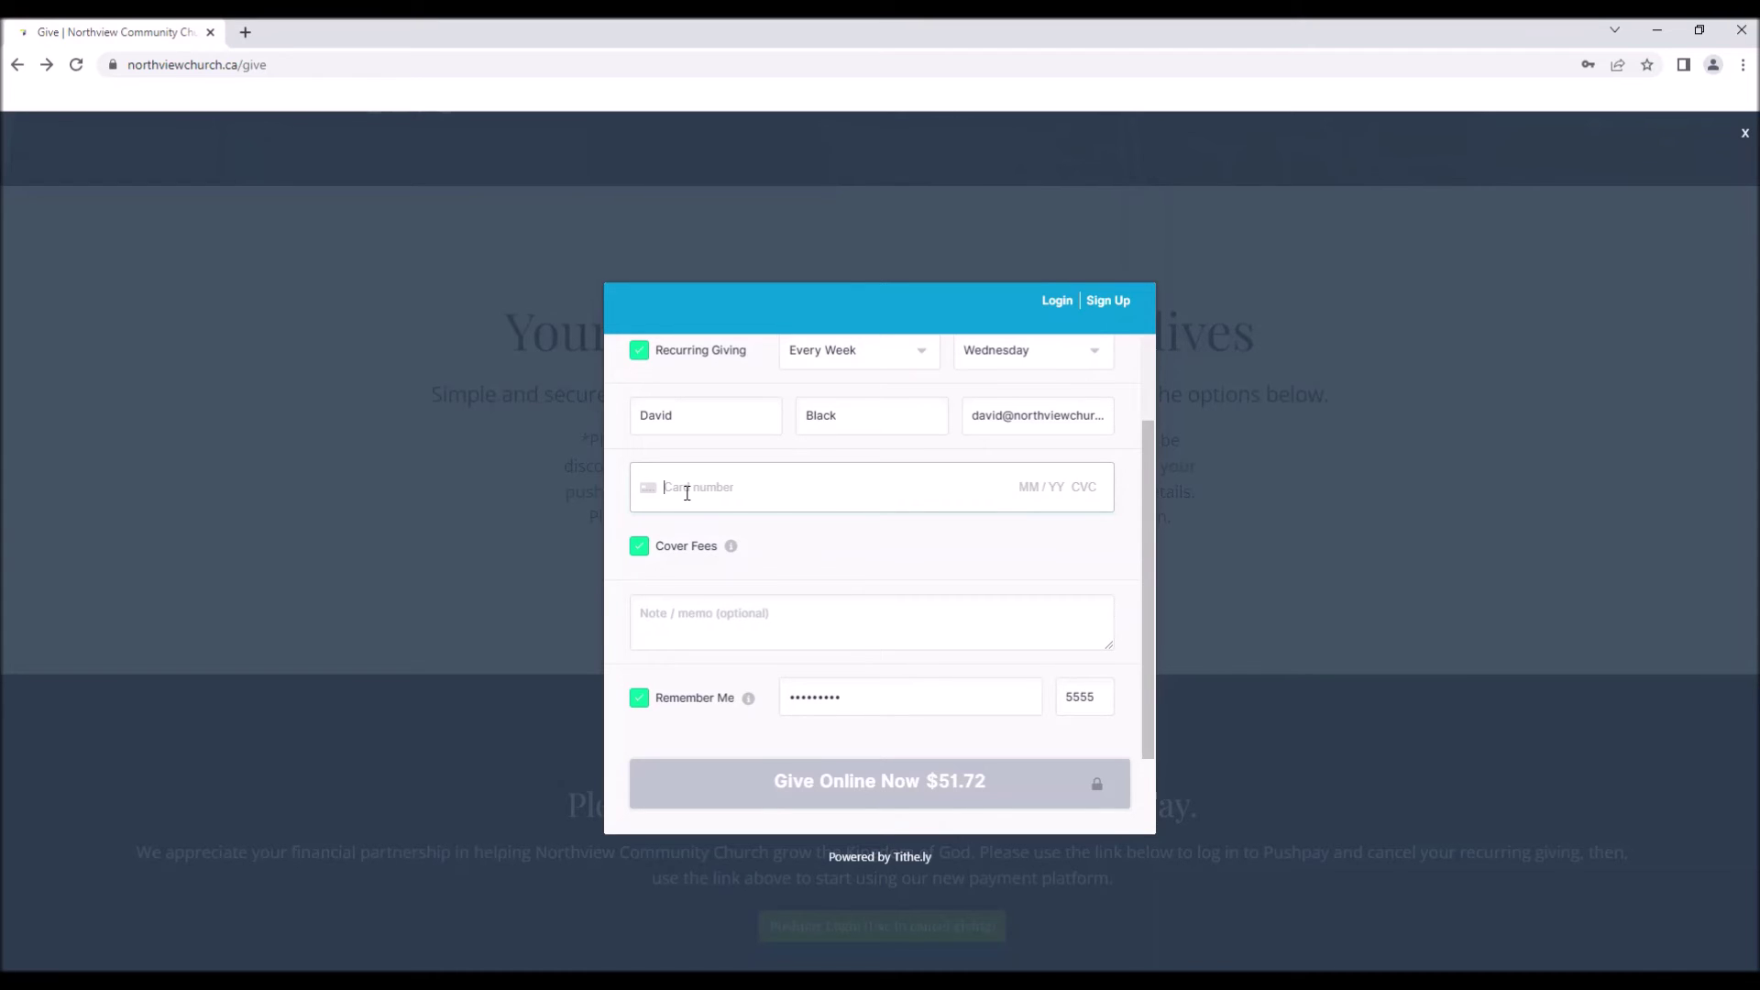
scroll(1047, 592, "up", 3)
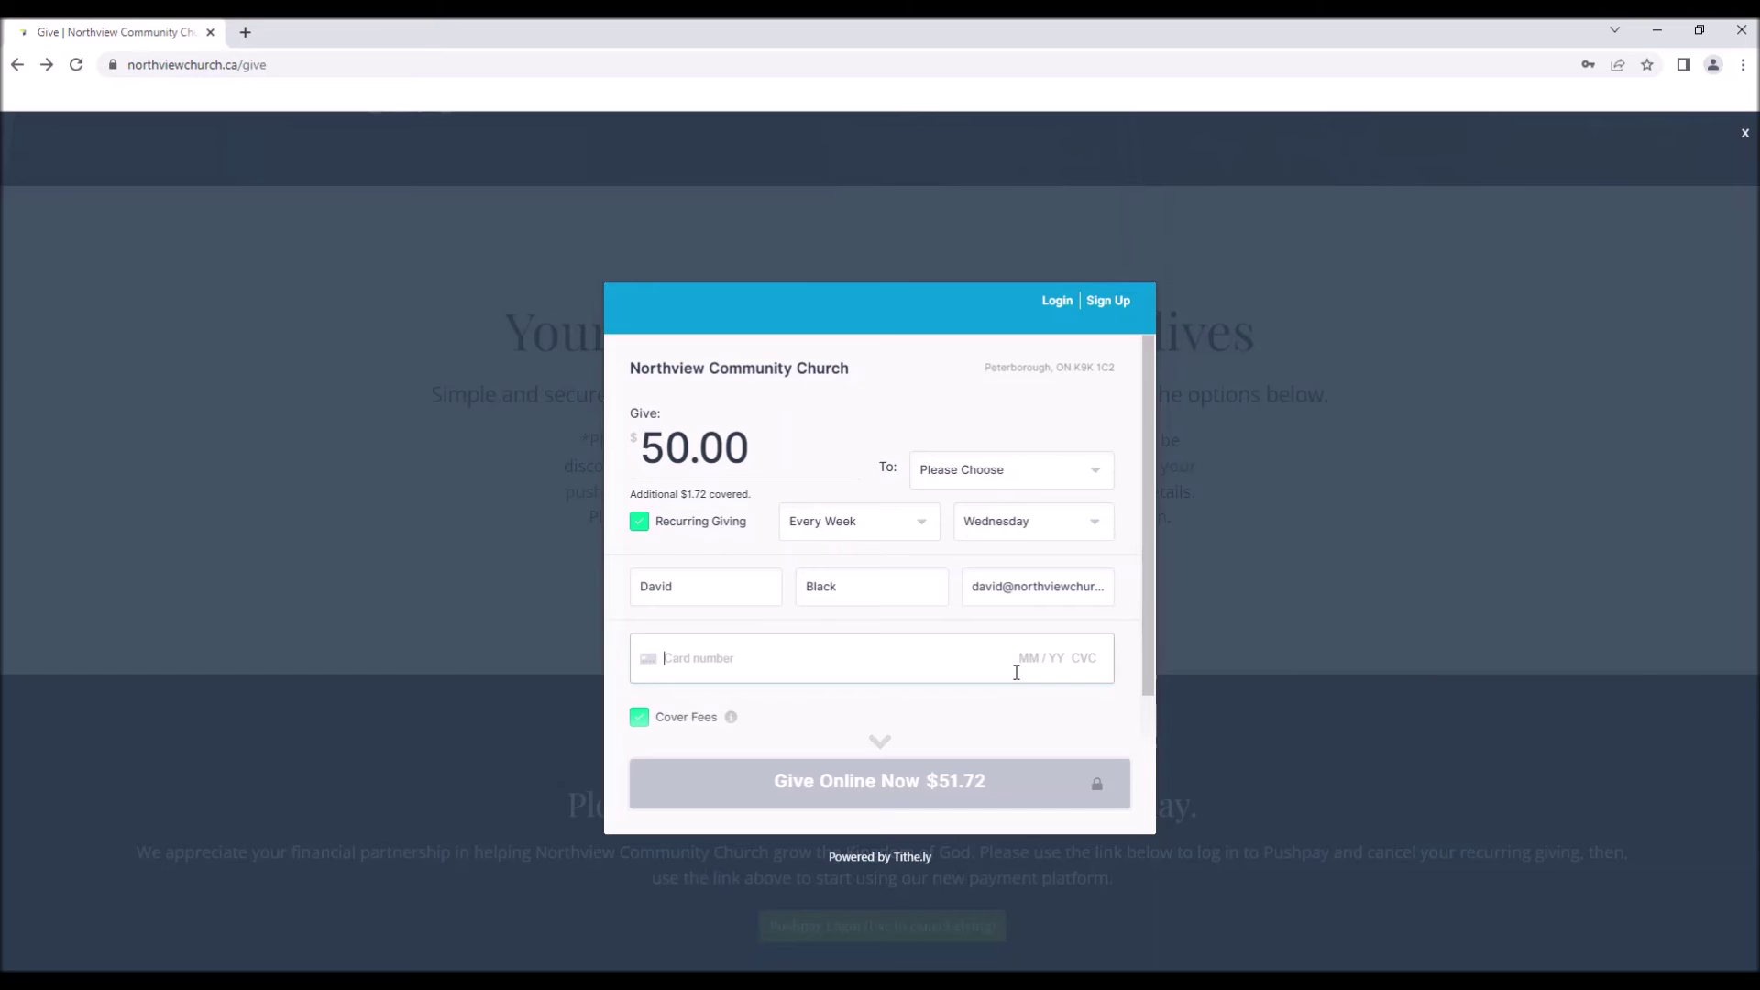
scroll(1009, 605, "down", 3)
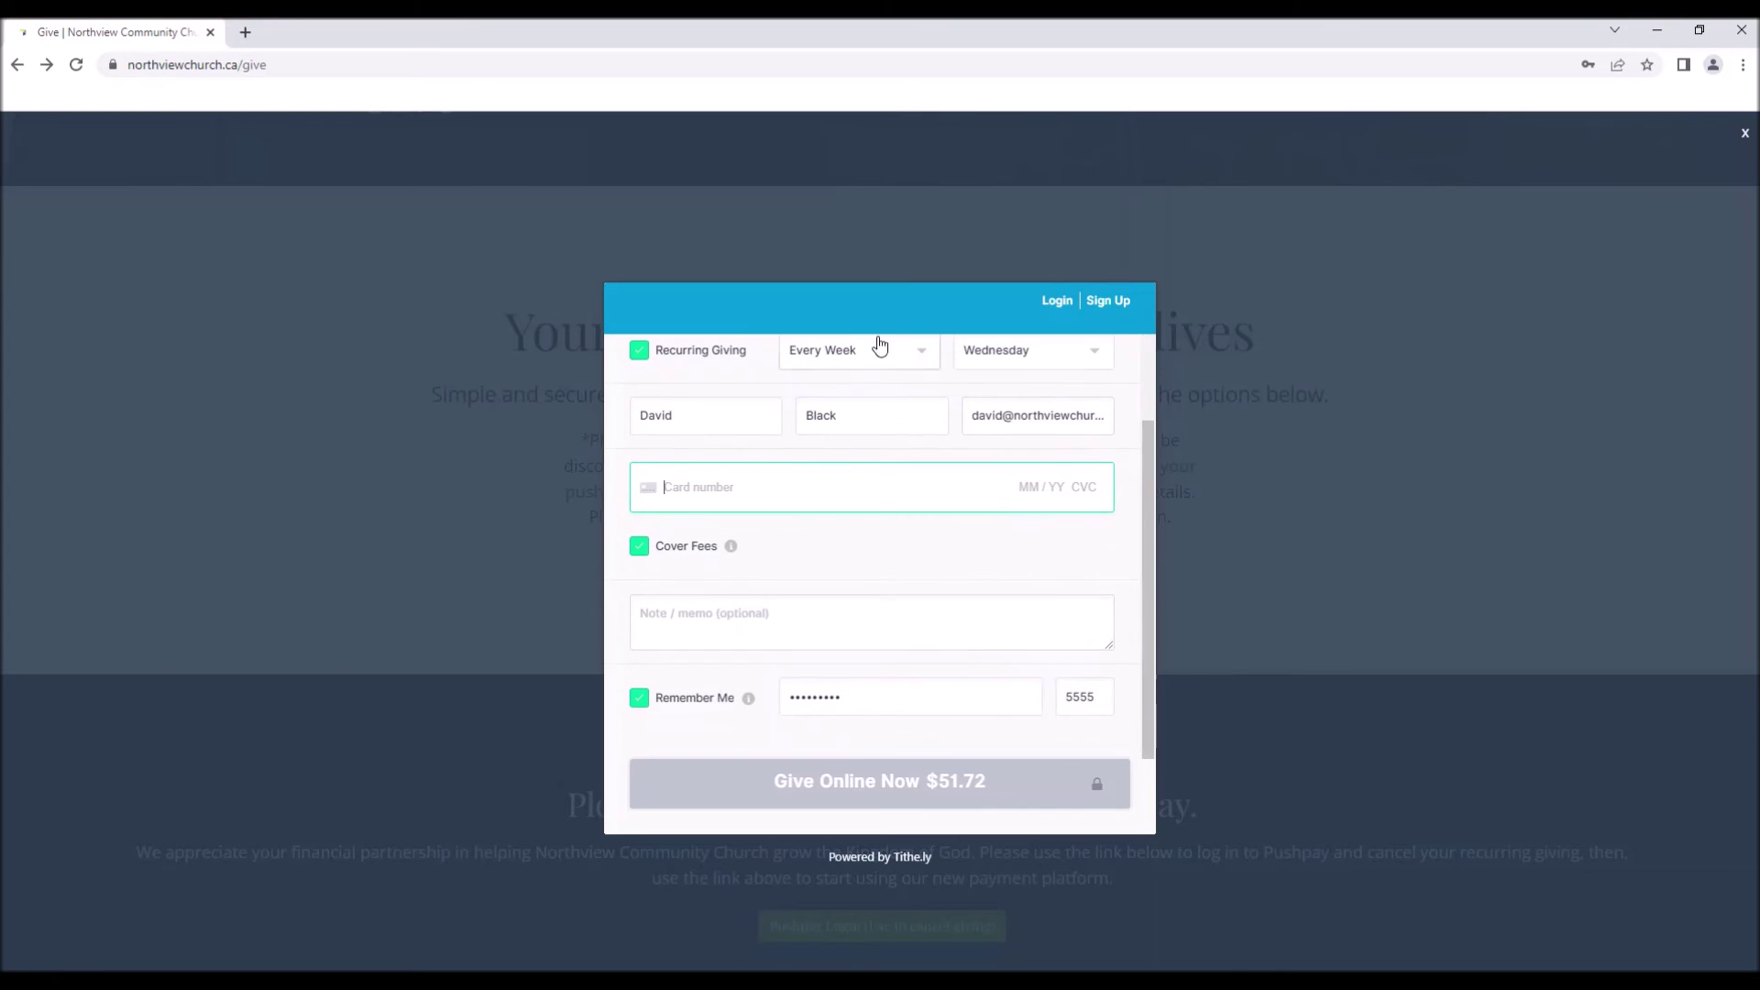
scroll(884, 626, "up", 3)
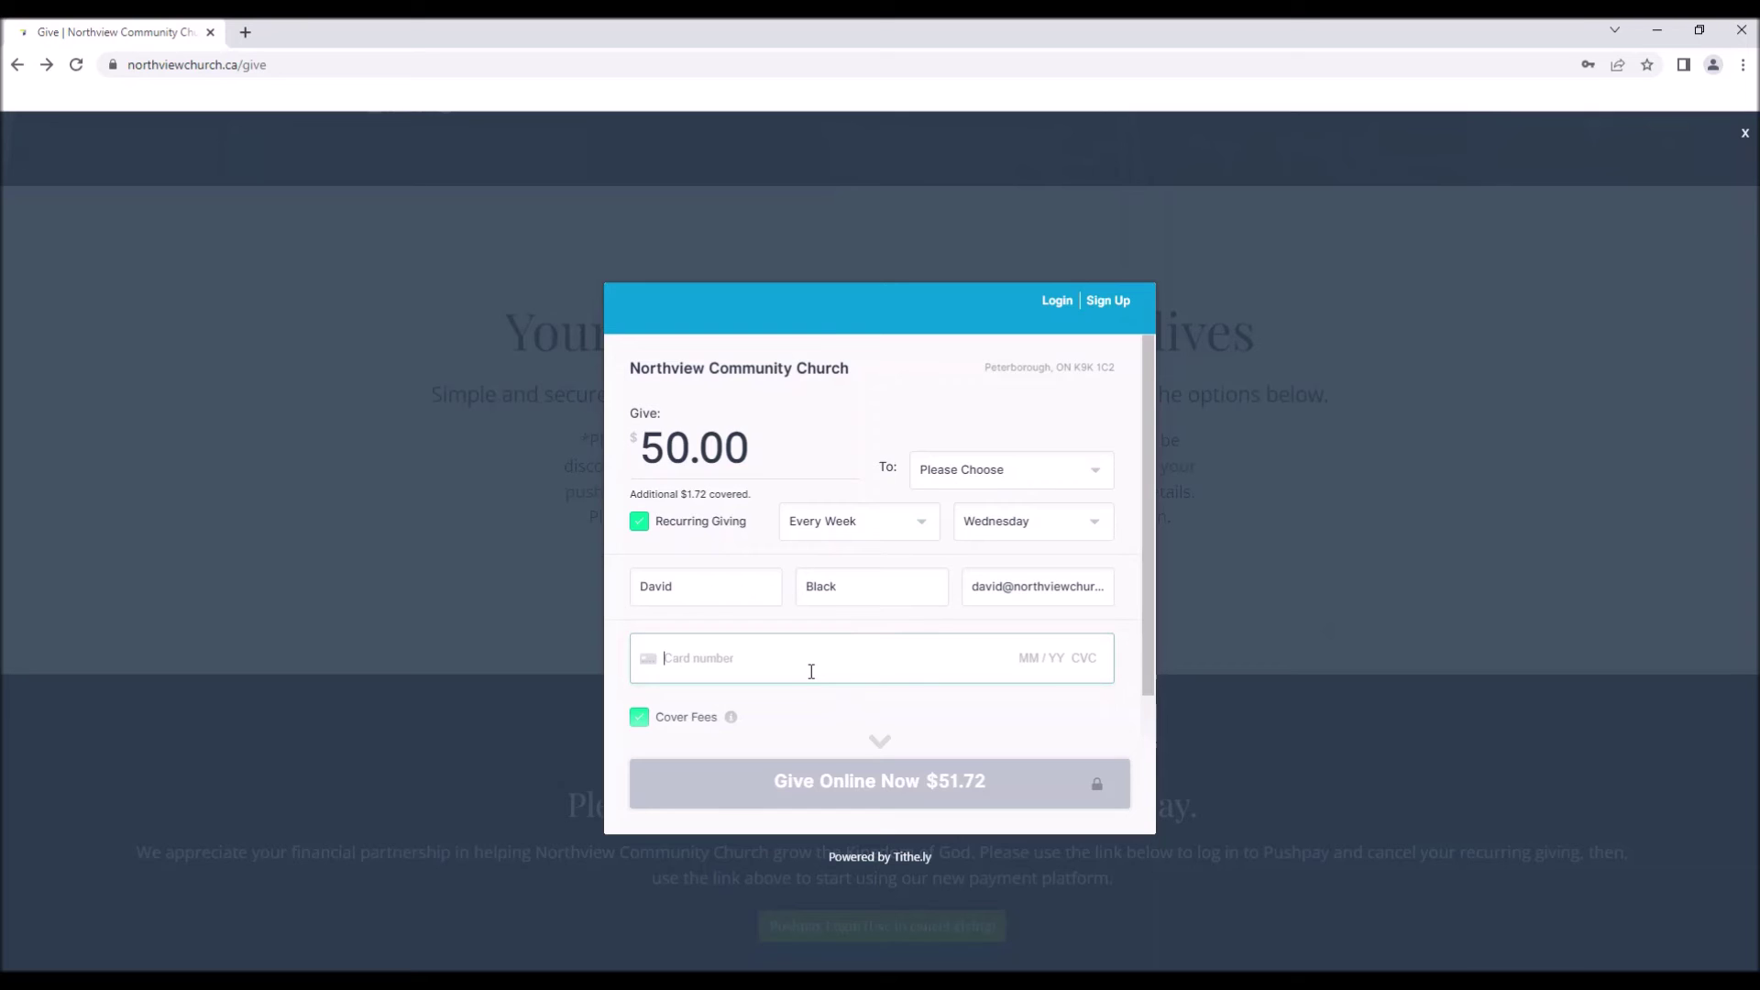
scroll(837, 712, "down", 3)
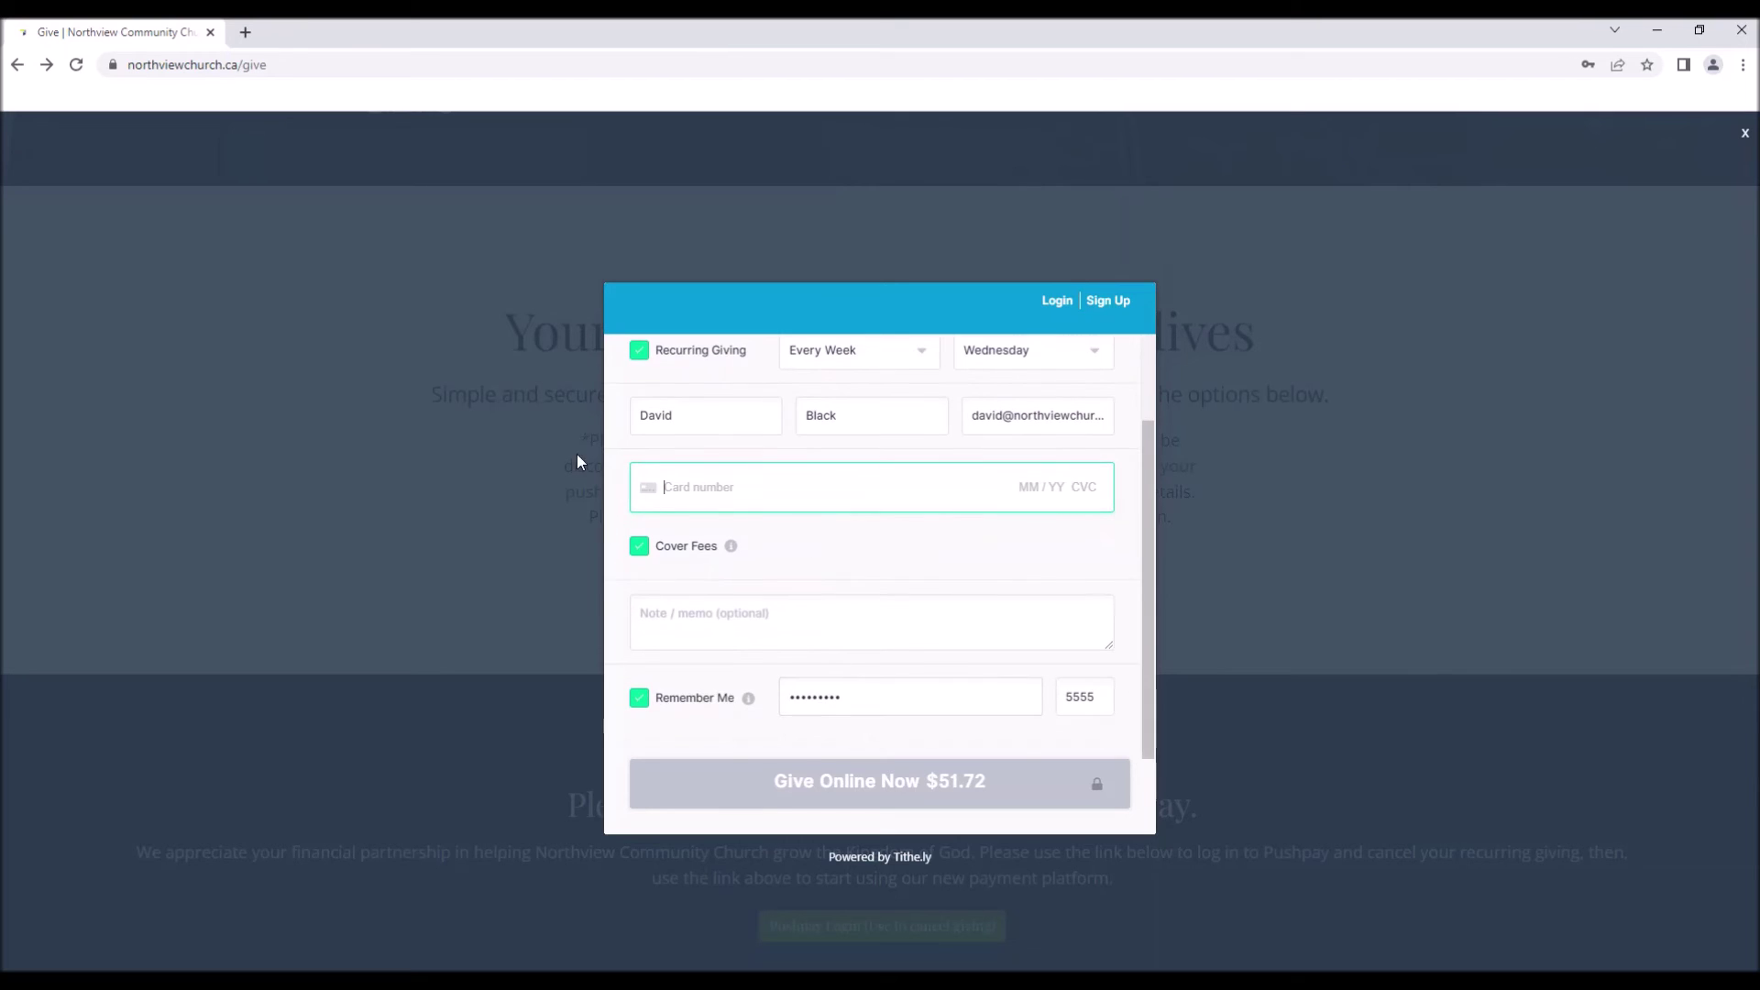
left_click(666, 495)
scroll(892, 642, "up", 1)
left_click(1040, 505)
scroll(1036, 550, "down", 1)
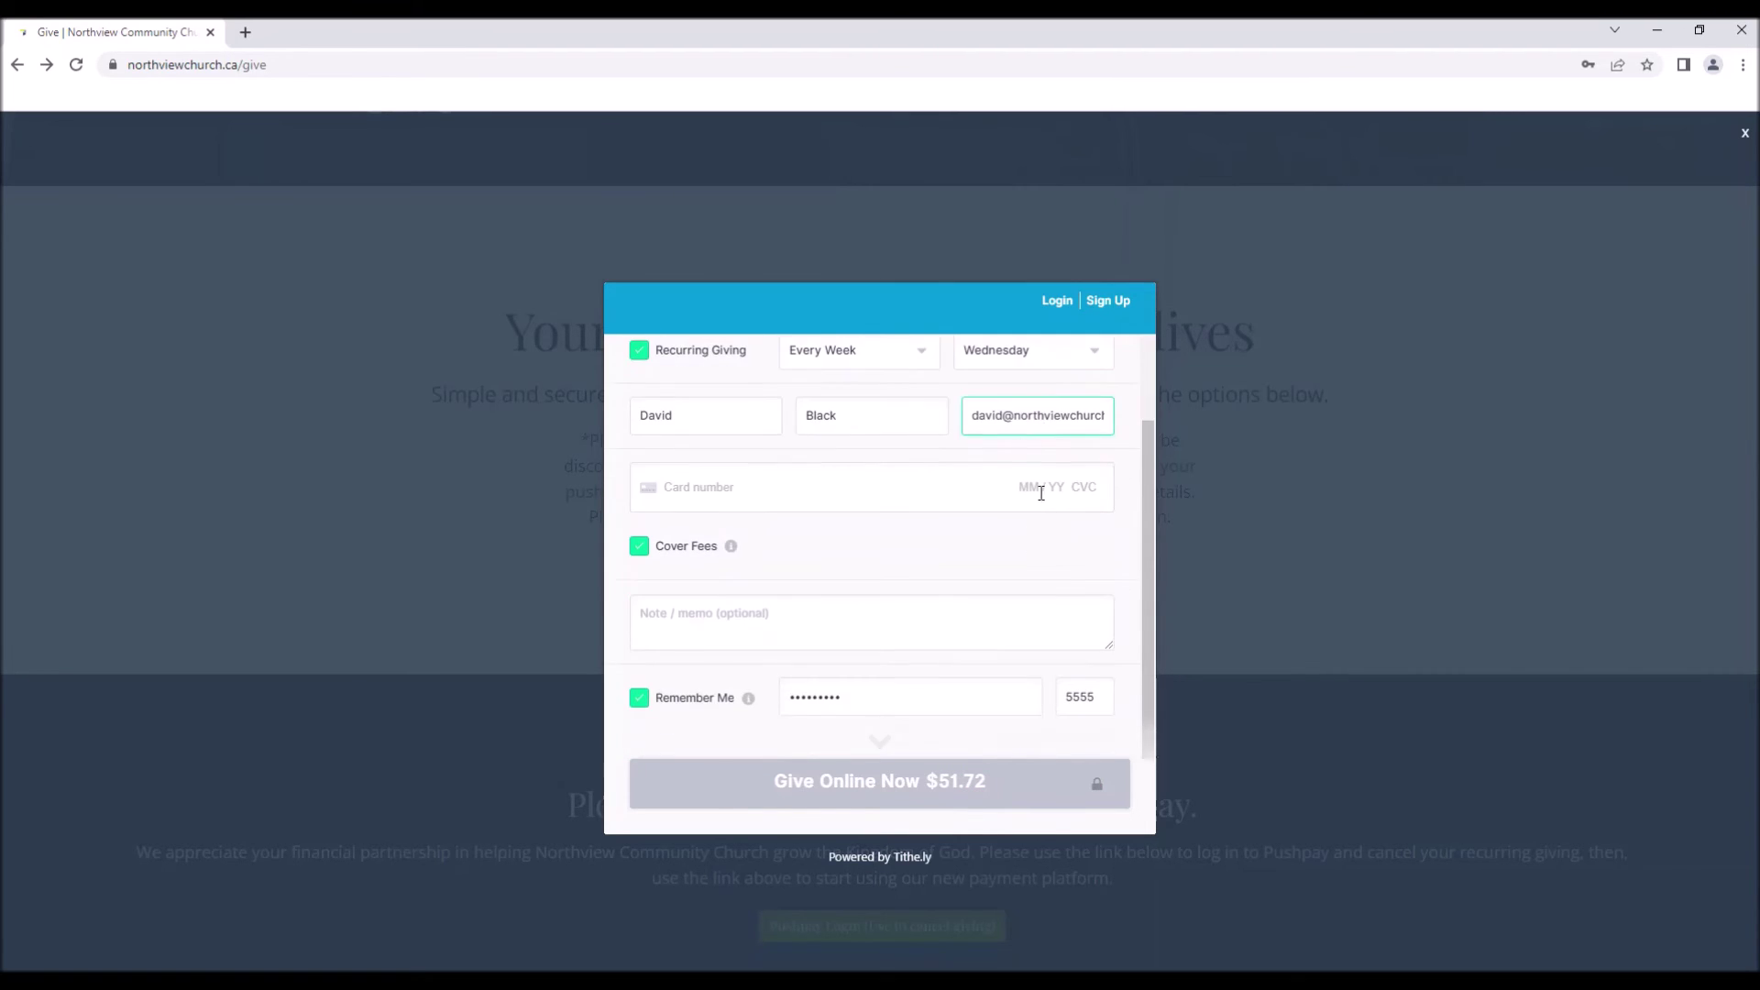
left_click_drag(1014, 416, 1125, 409)
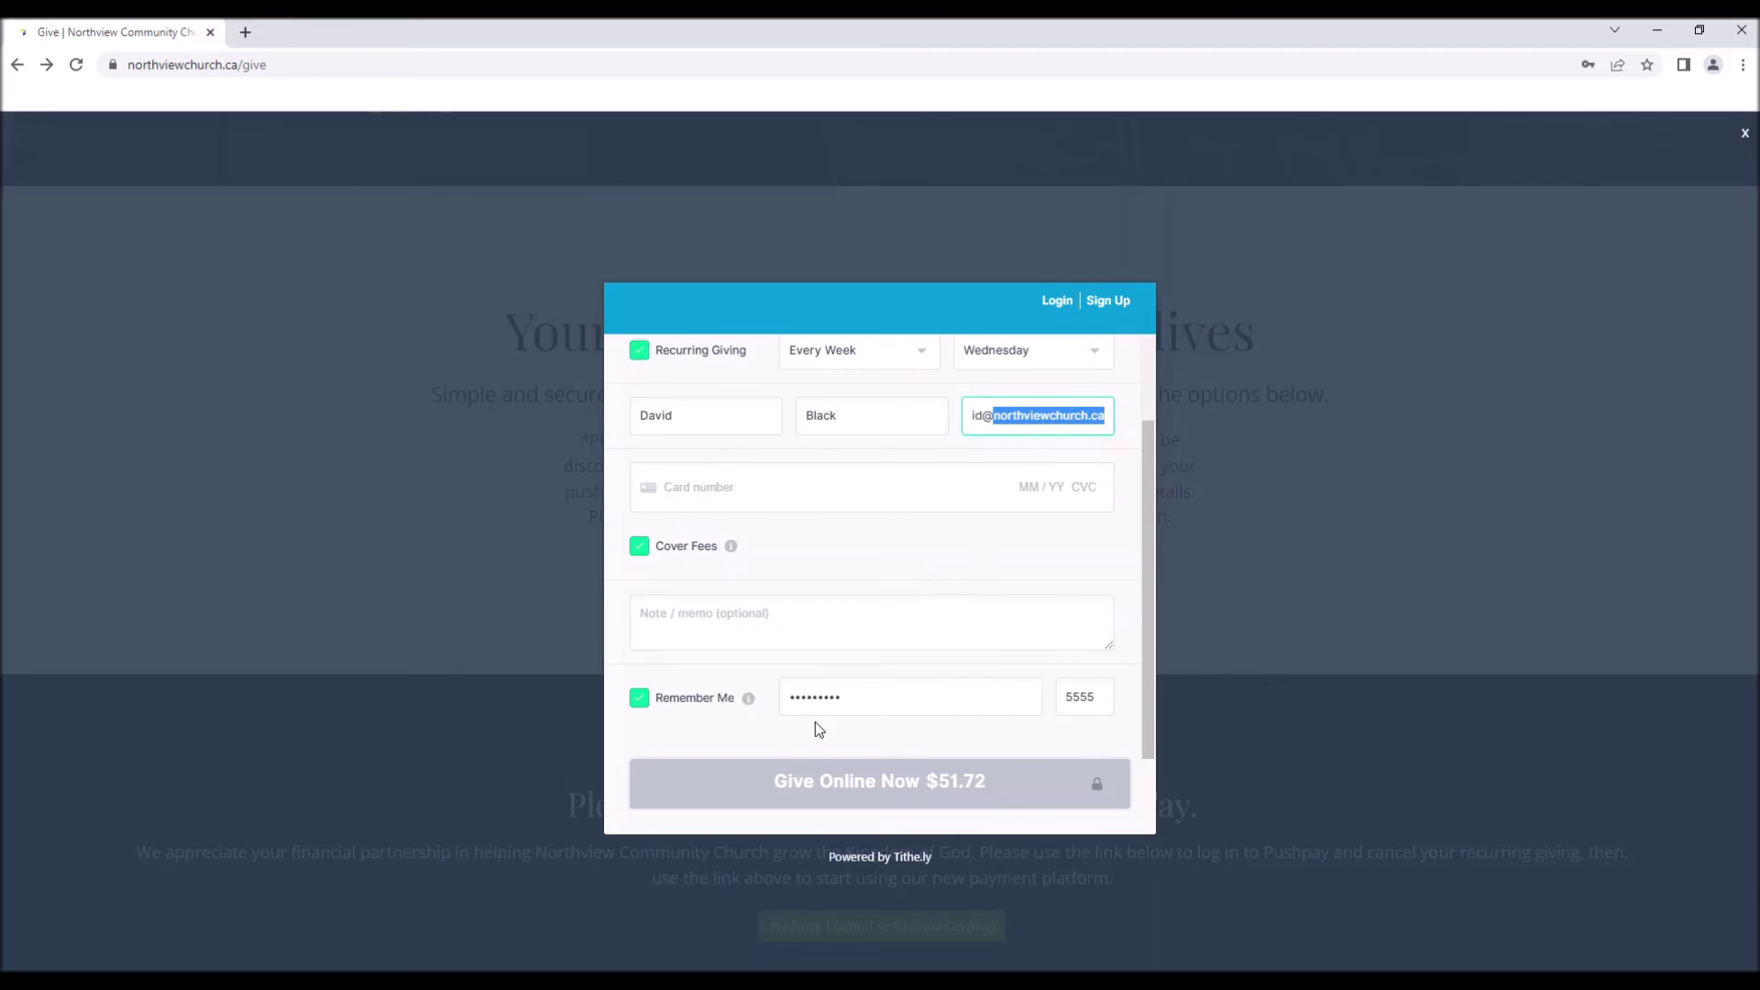
left_click(859, 707)
double_click(853, 701)
left_click(966, 693)
left_click(1087, 711)
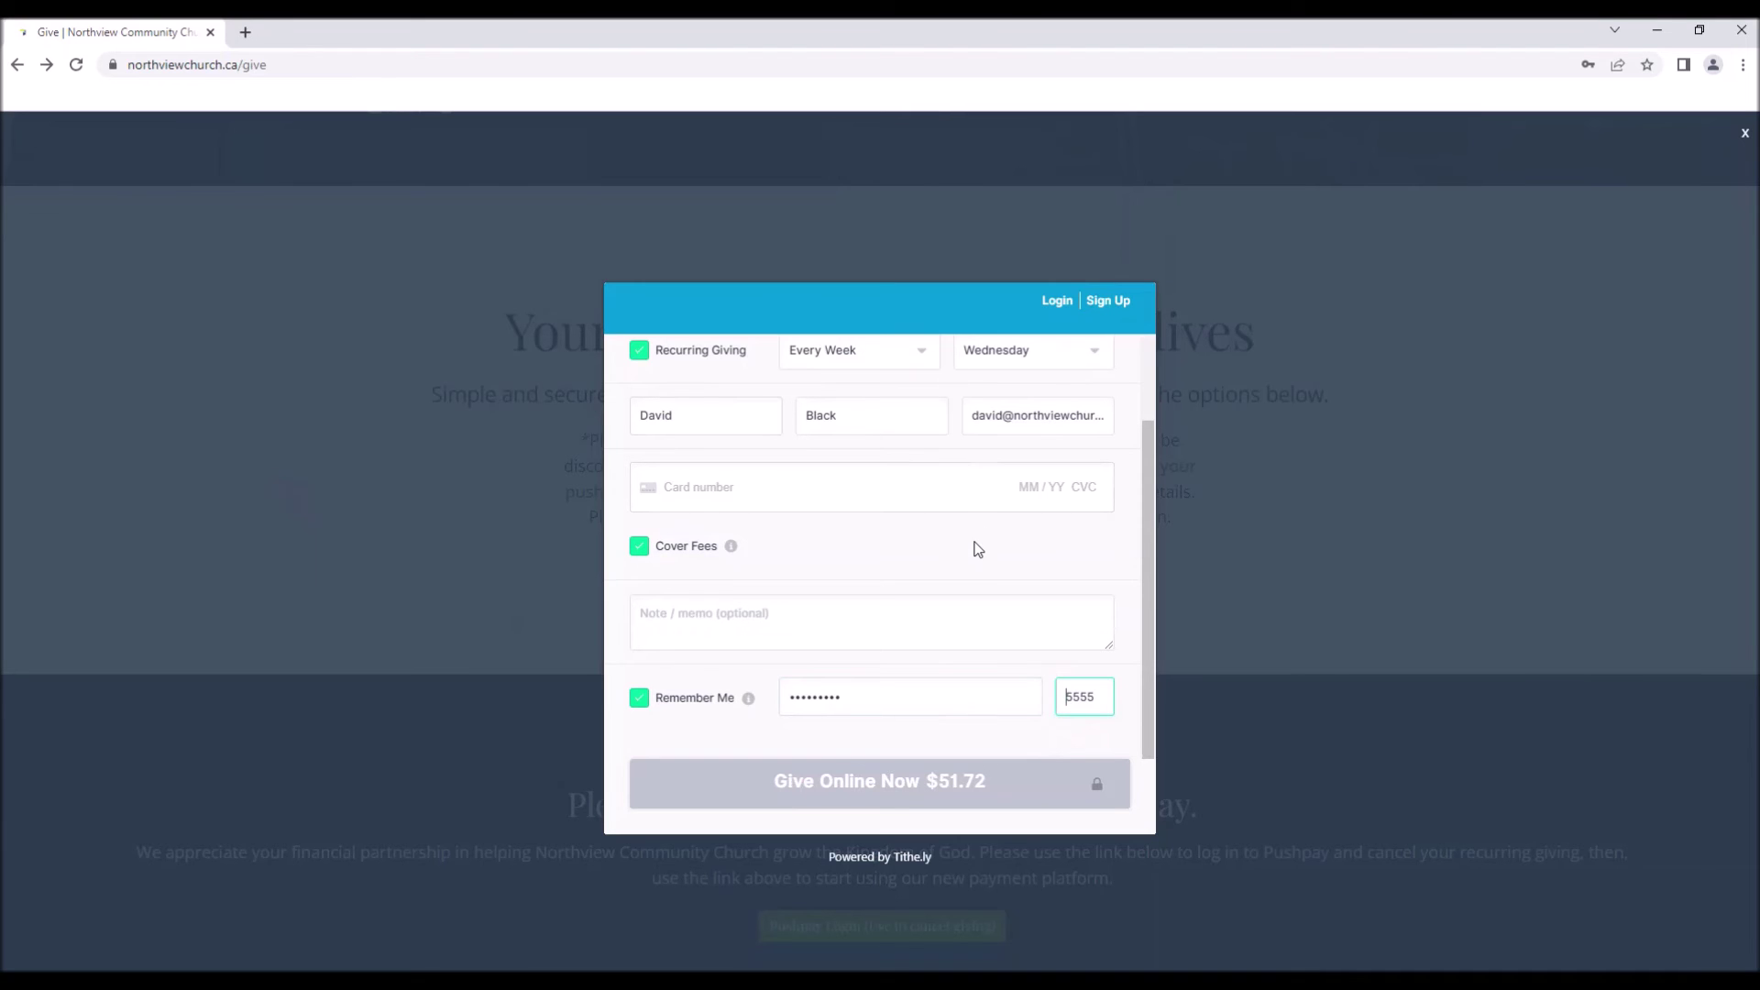
scroll(1010, 563, "up", 2)
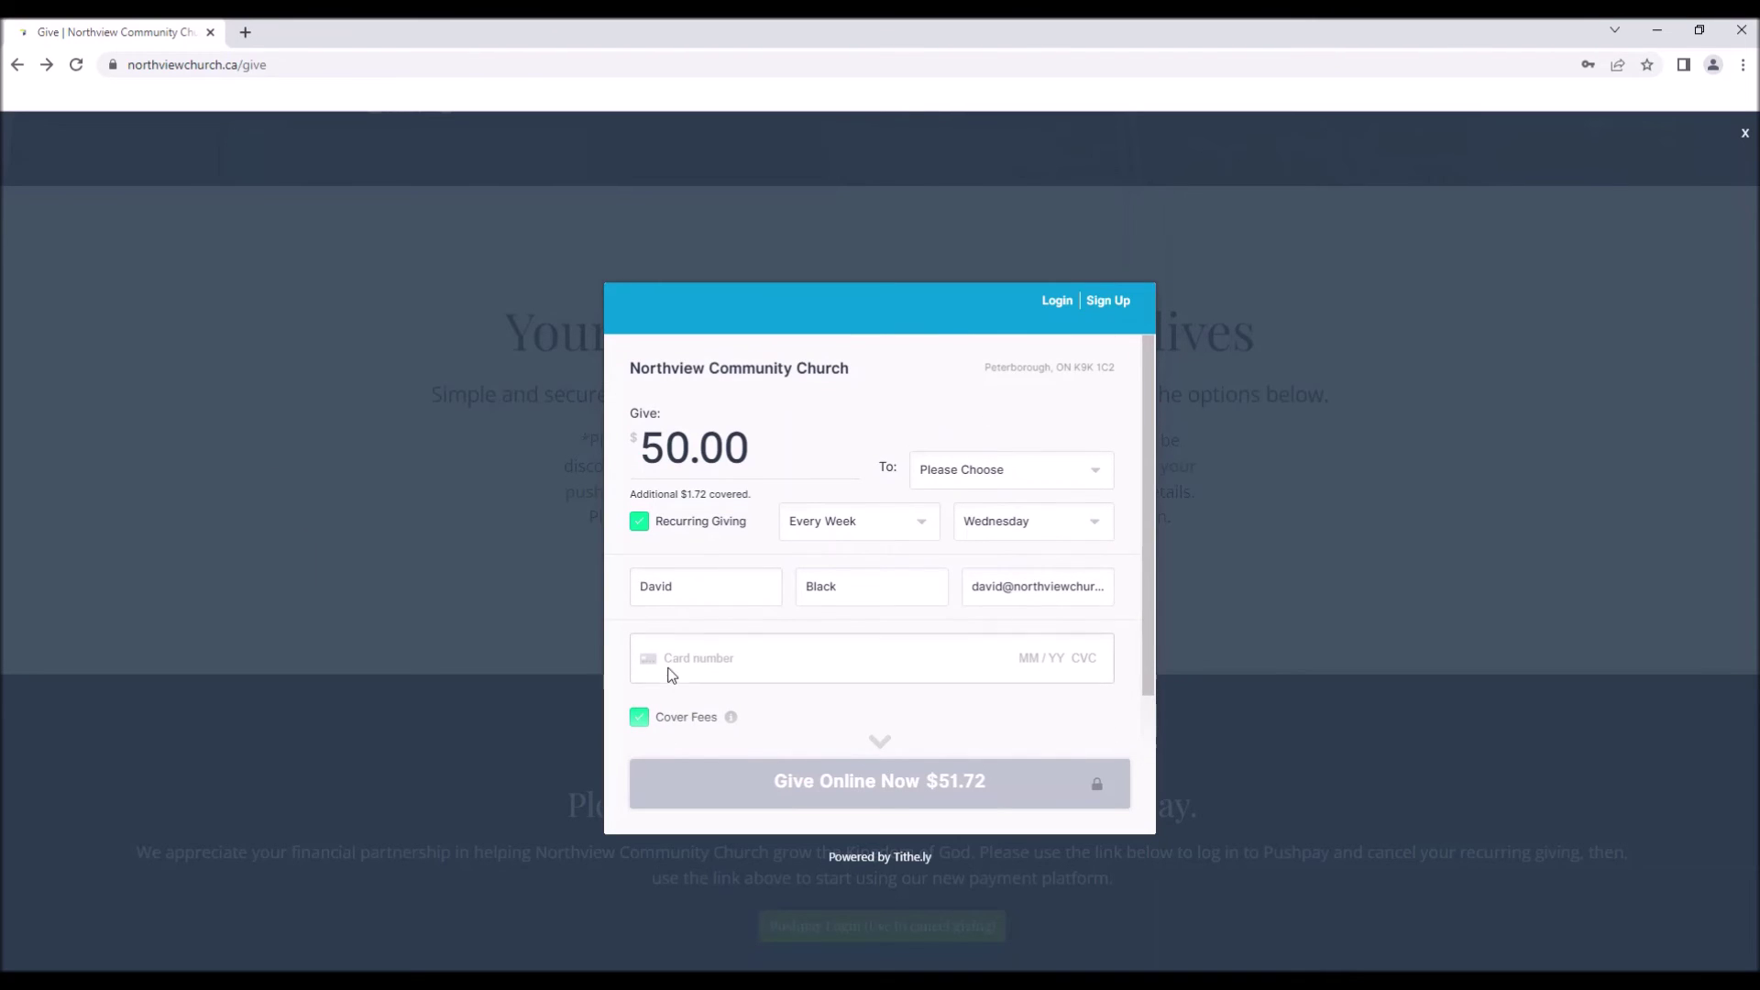
scroll(782, 664, "down", 2)
scroll(781, 664, "up", 1)
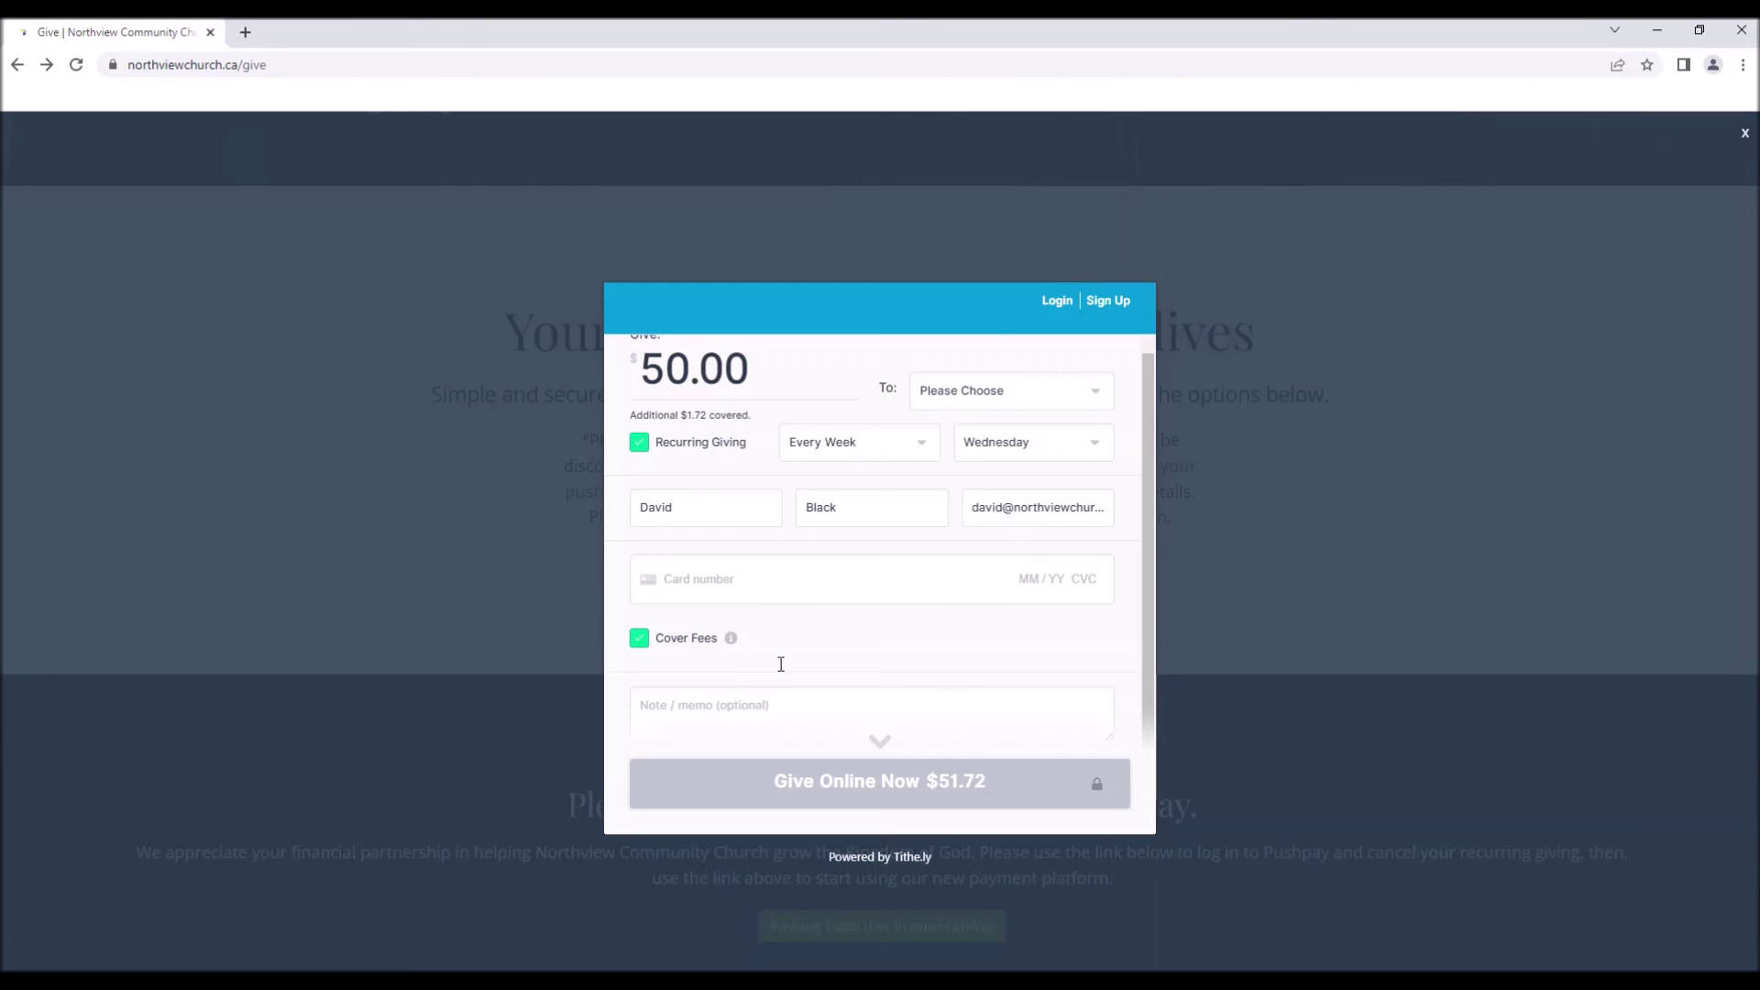
scroll(872, 499, "up", 2)
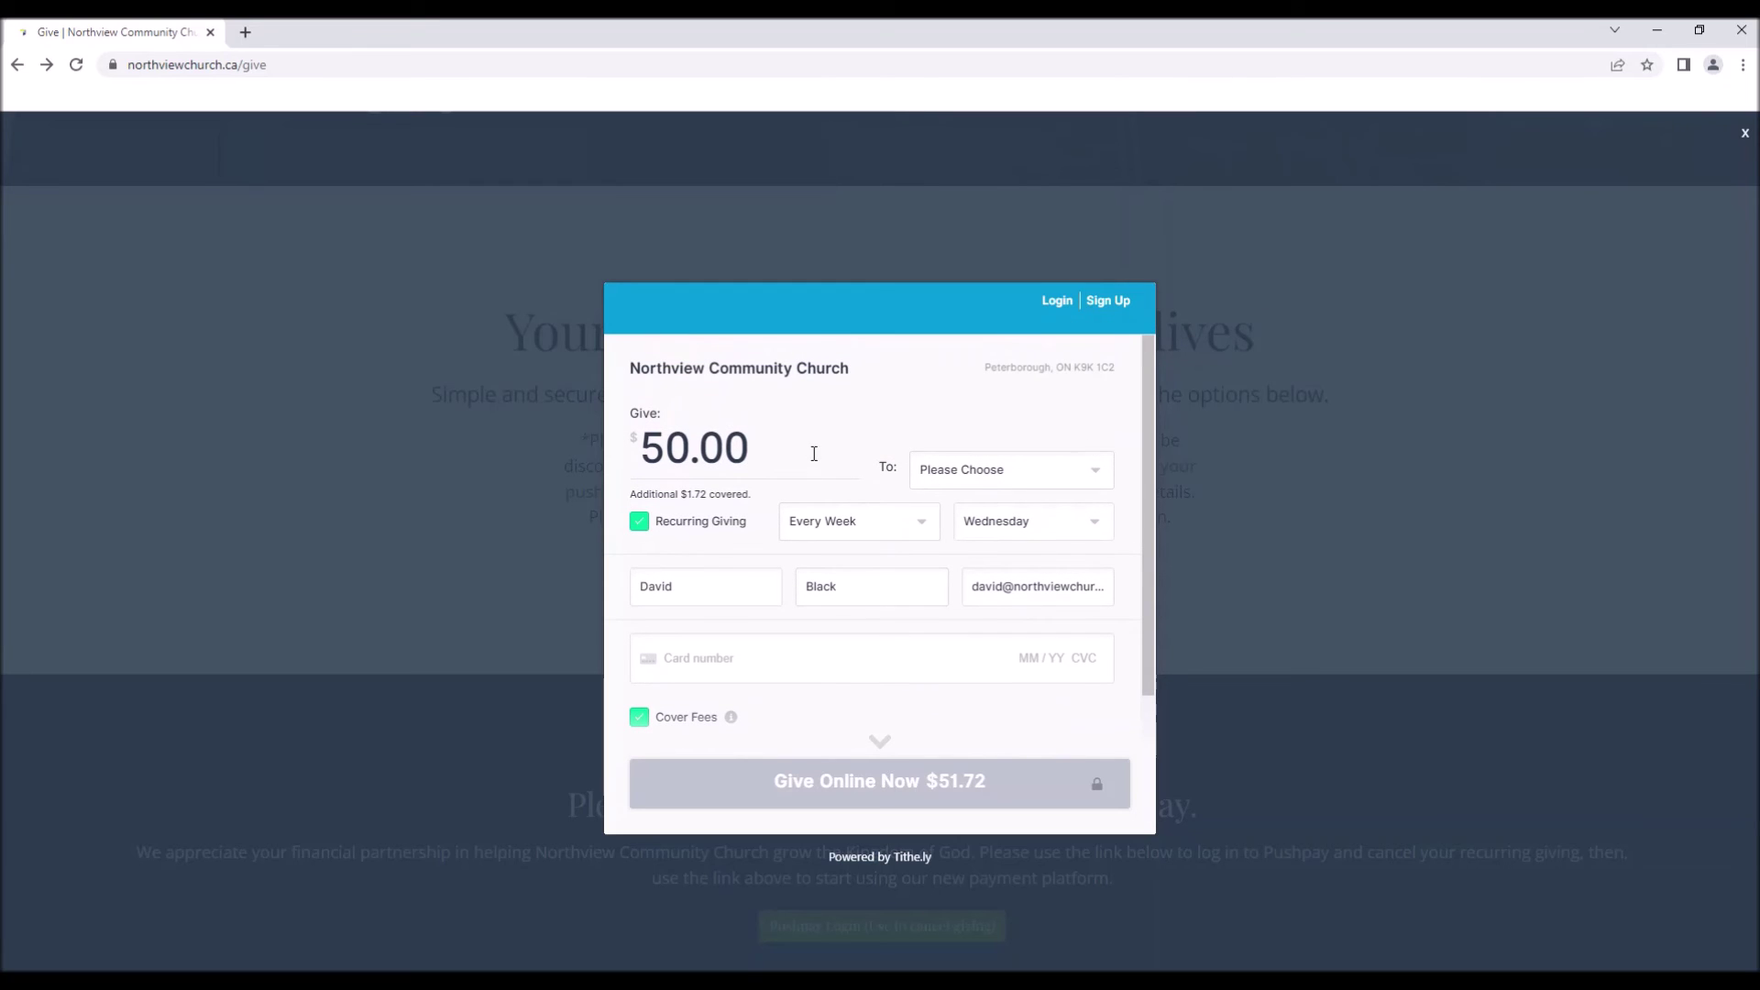
Delete the 50.00 gift amount and open the Tithe.ly Login panel.
left_click_drag(802, 456, 592, 441)
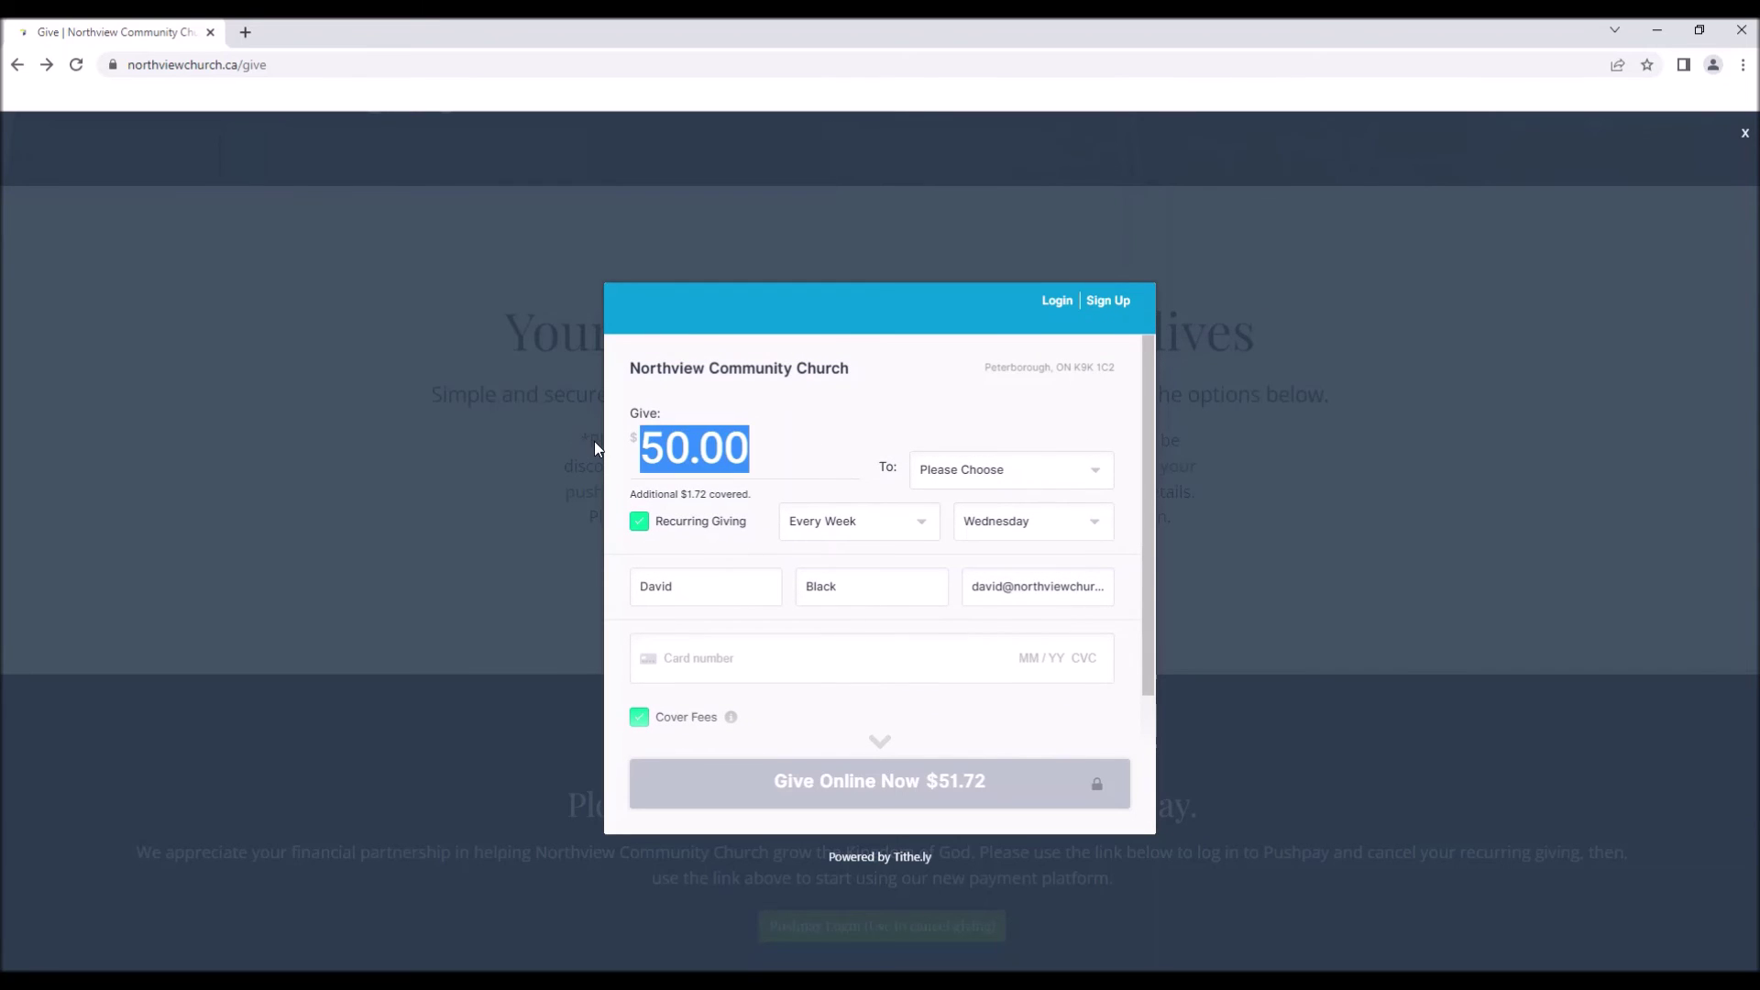
key("BackSpace")
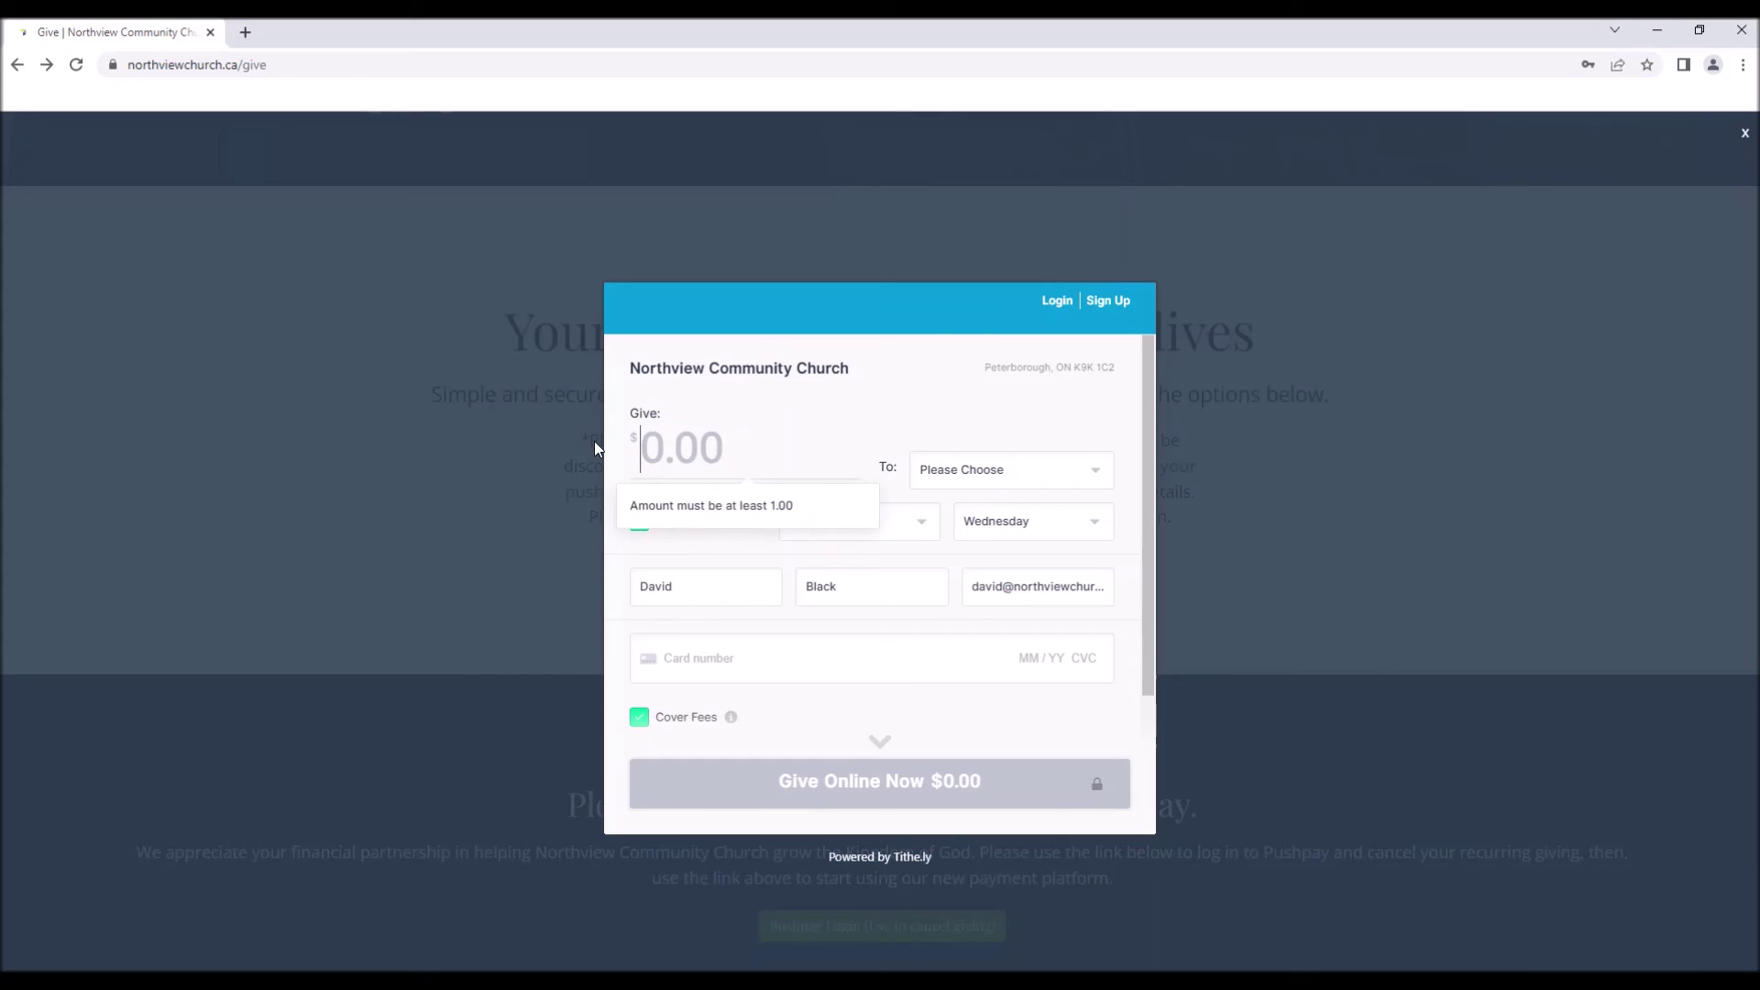
left_click(883, 383)
left_click(1057, 306)
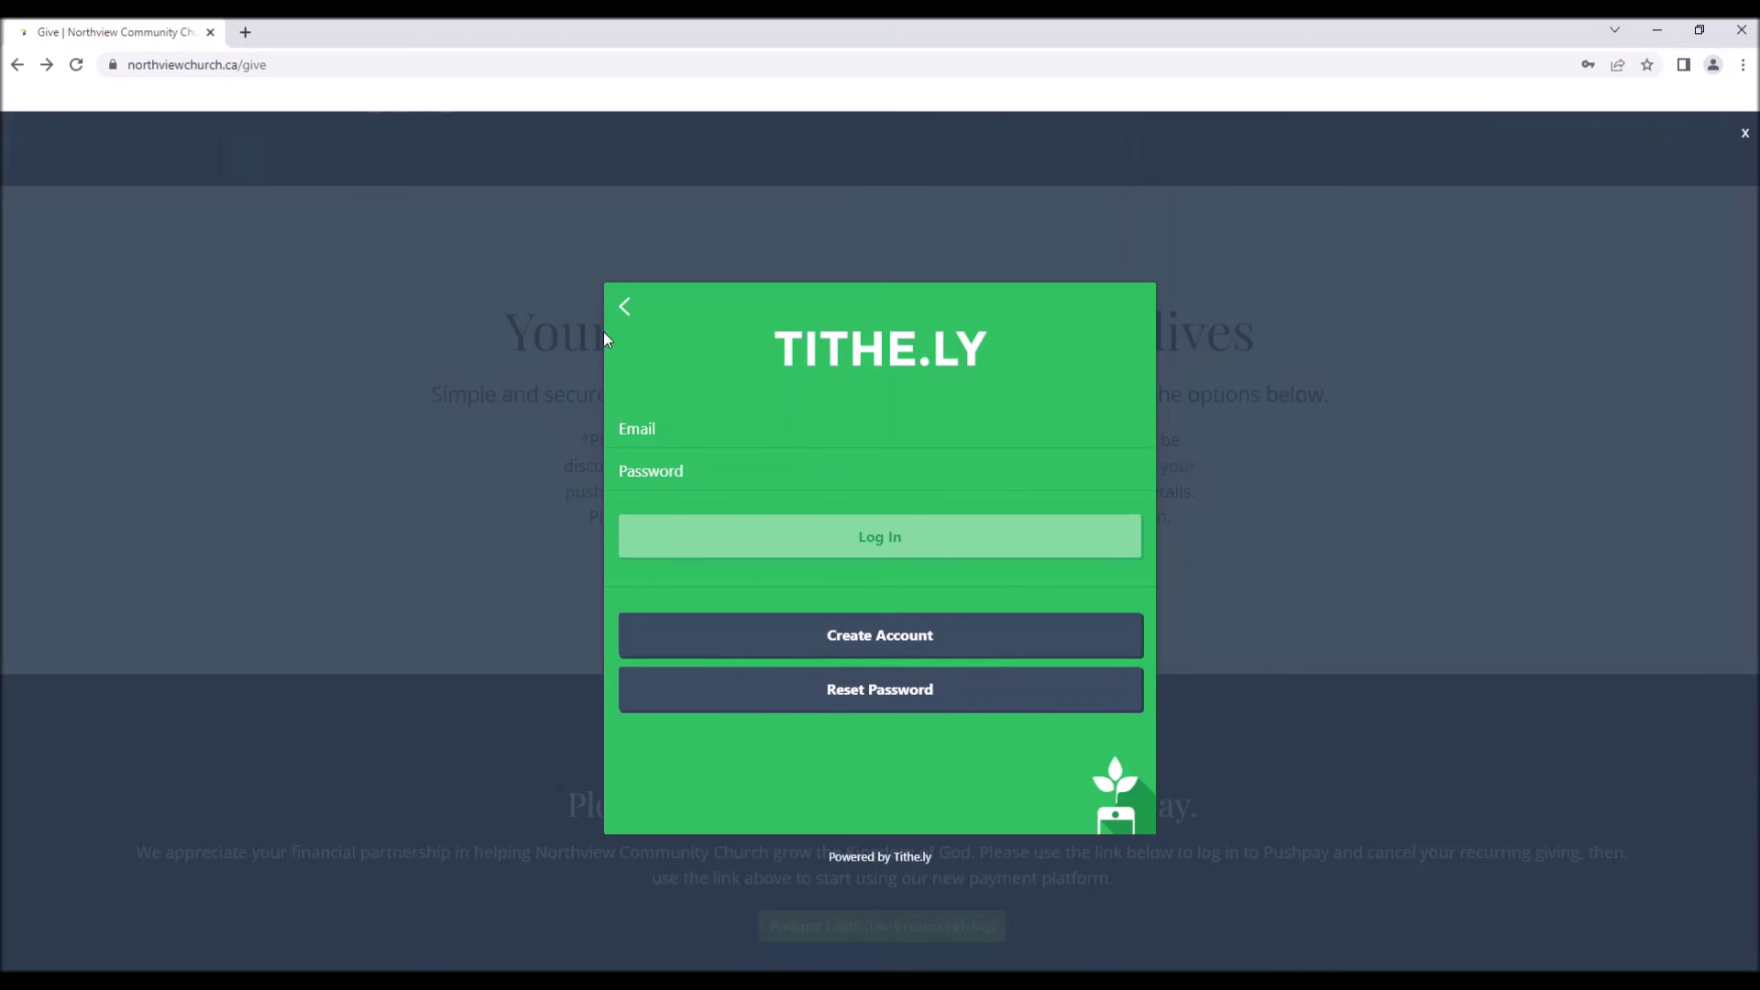
Back out of the Tithe.ly login to the form showing $0.00 and the 'Amount must be at least 1.00' warning.
left_click(624, 306)
left_click(1107, 302)
left_click(627, 309)
scroll(1069, 394, "down", 2)
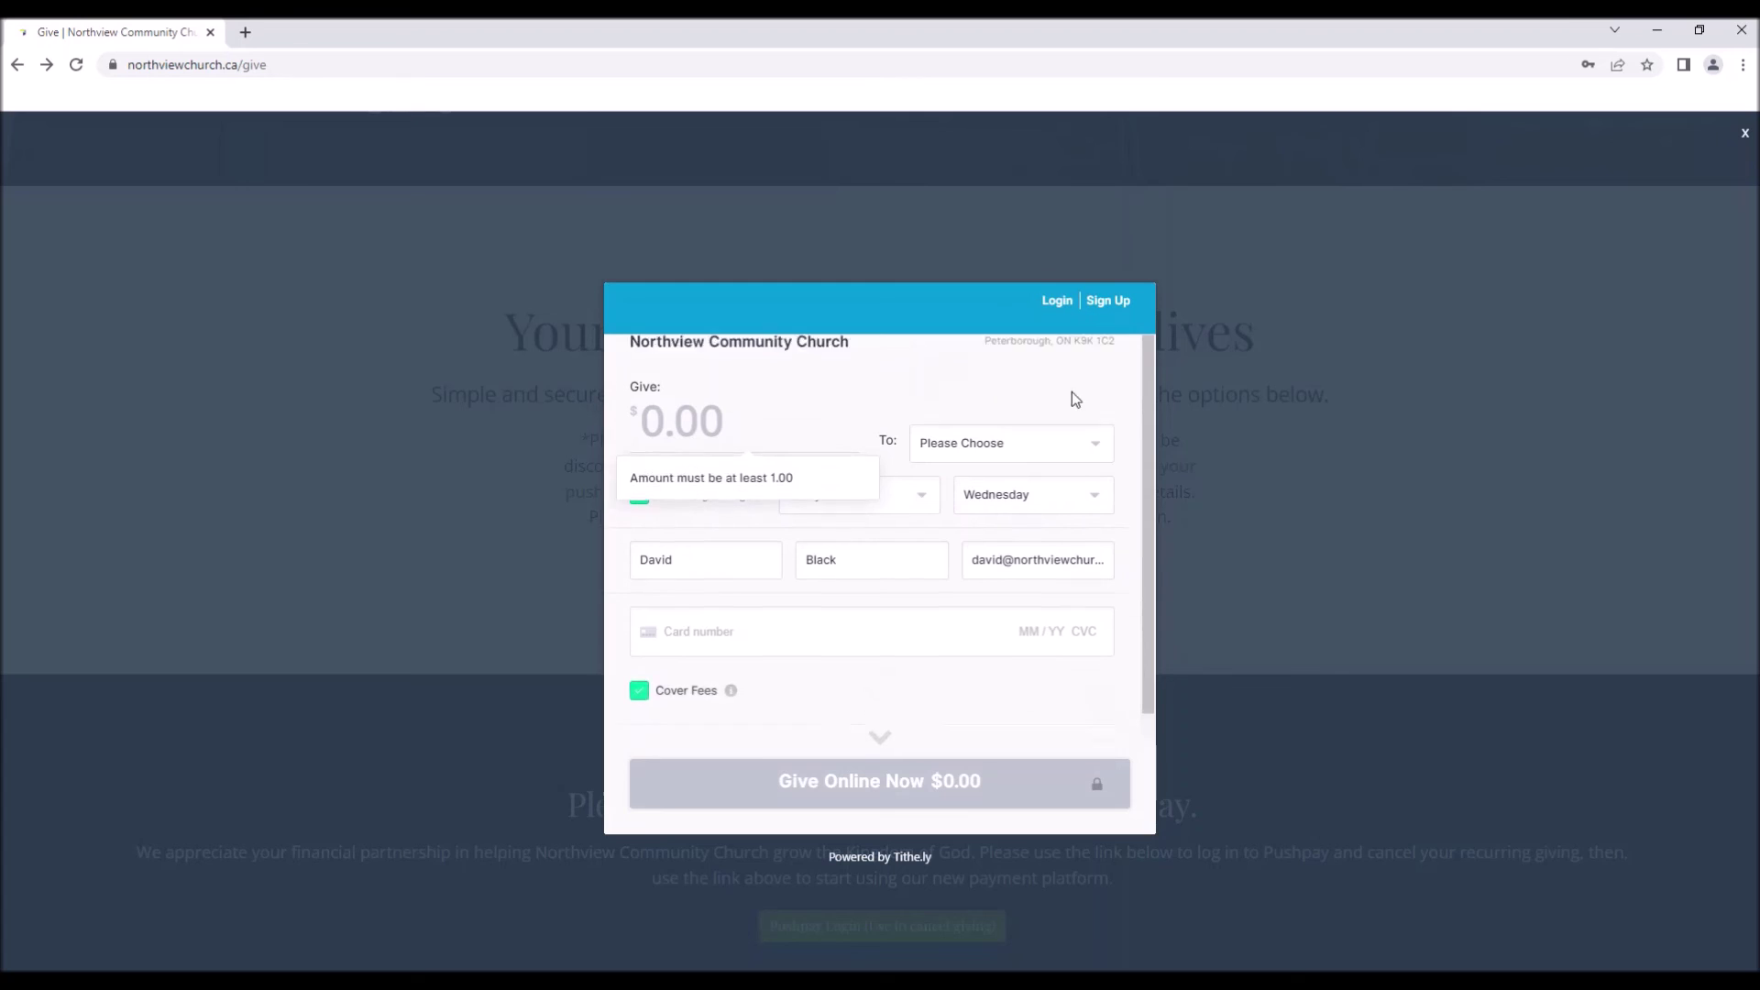
scroll(951, 614, "up", 2)
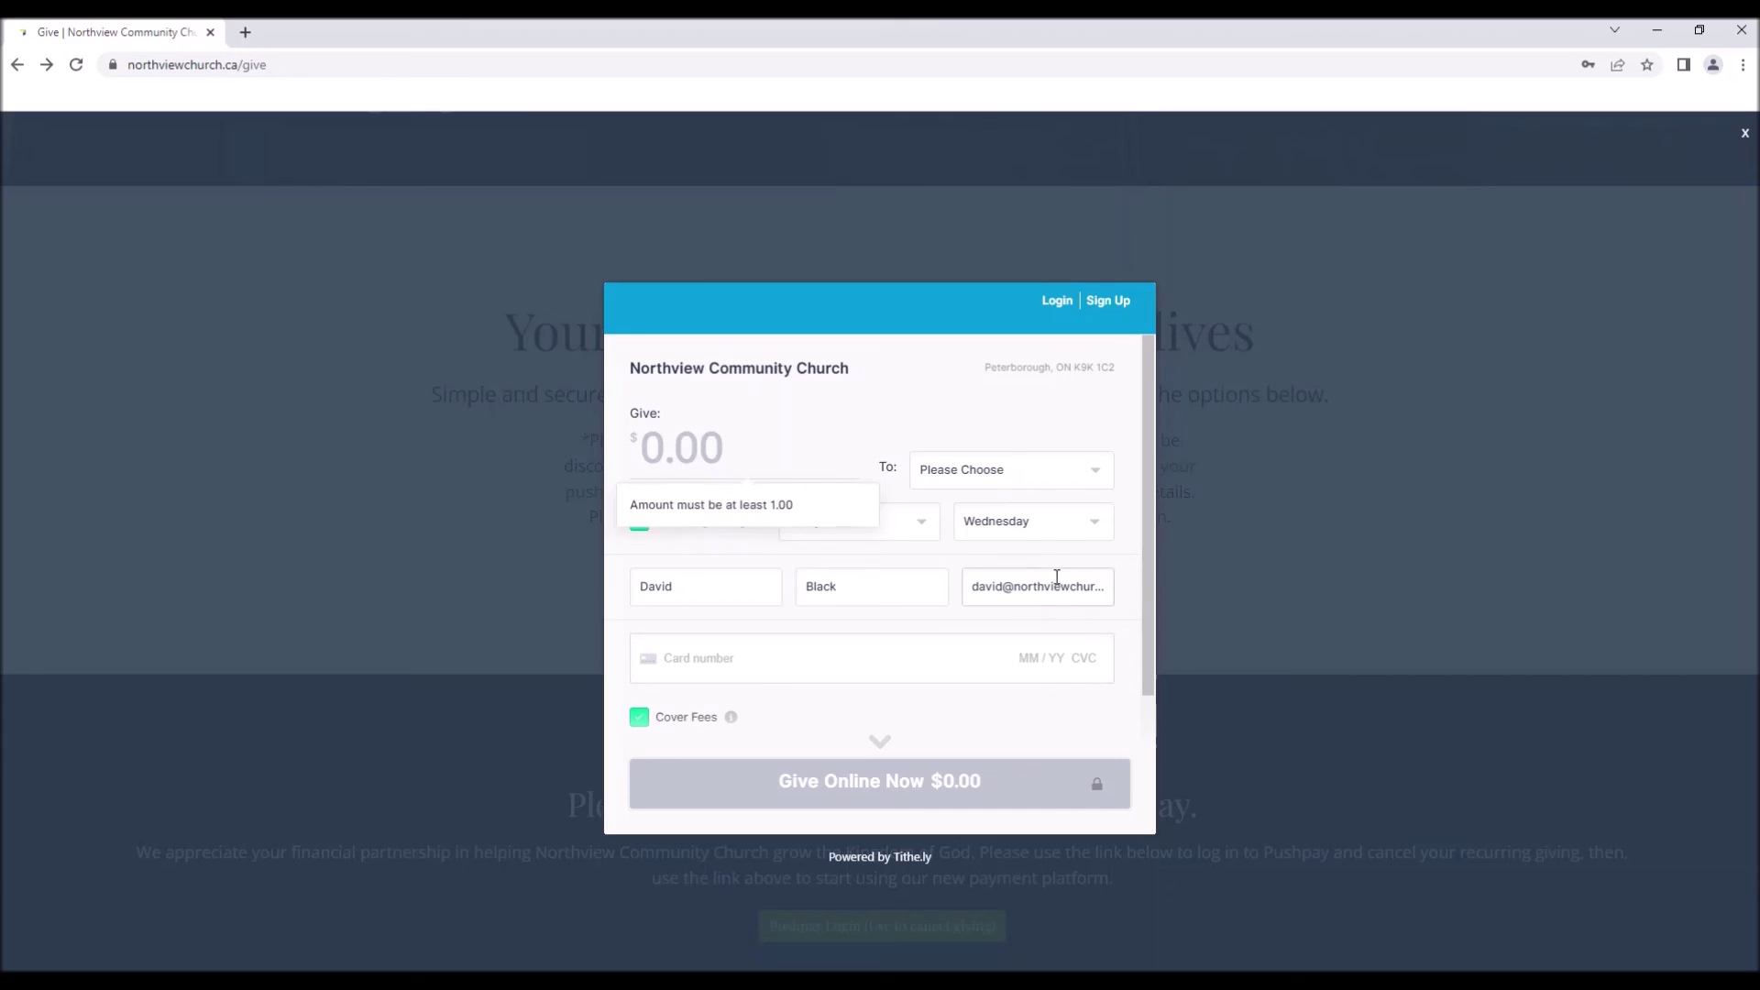
scroll(954, 570, "down", 2)
scroll(899, 538, "up", 2)
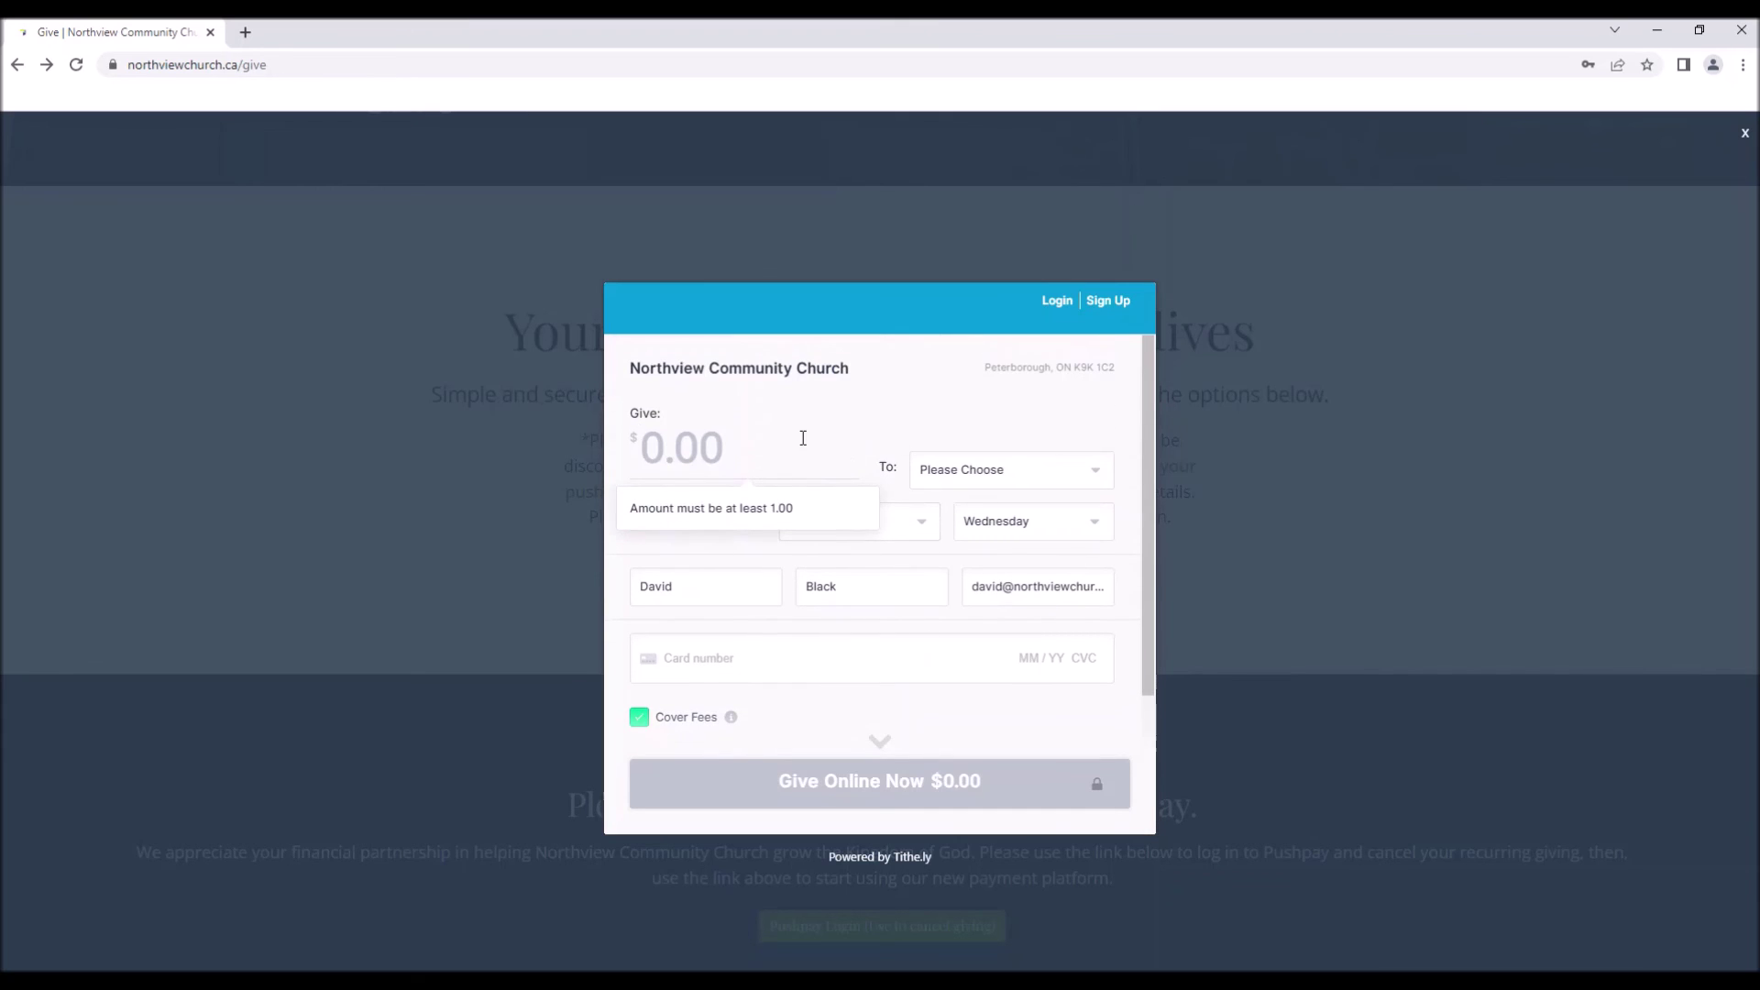
scroll(895, 596, "down", 2)
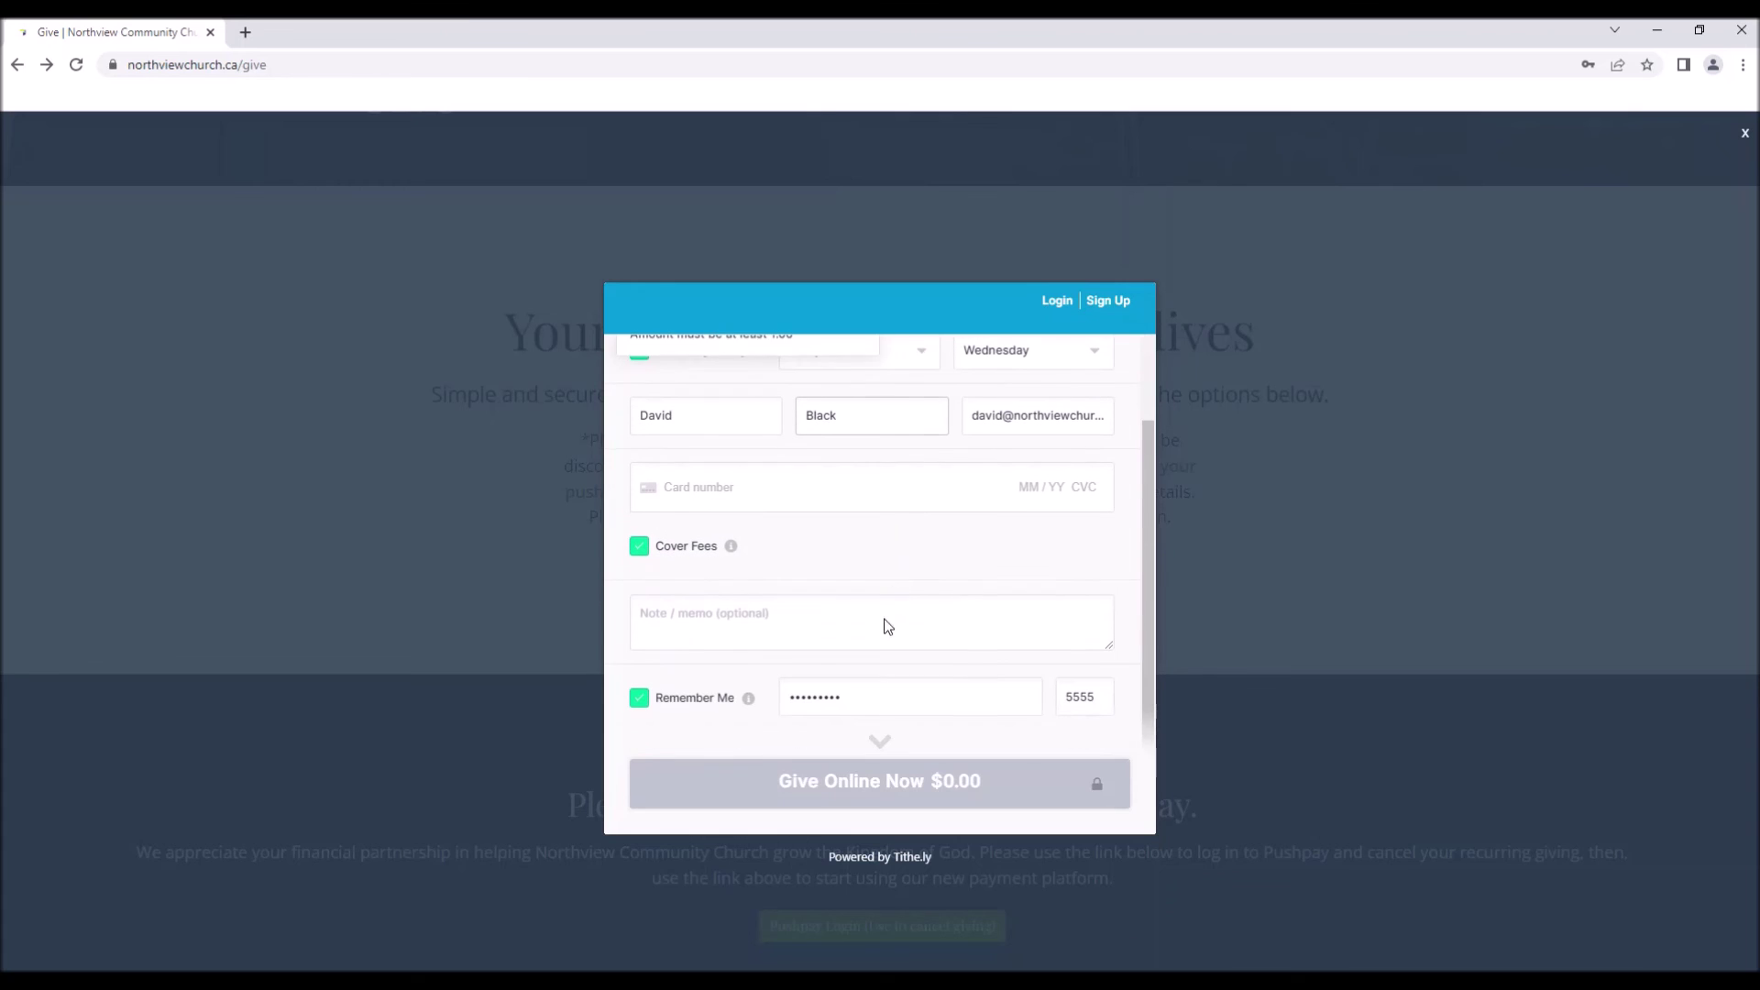
scroll(813, 625, "up", 2)
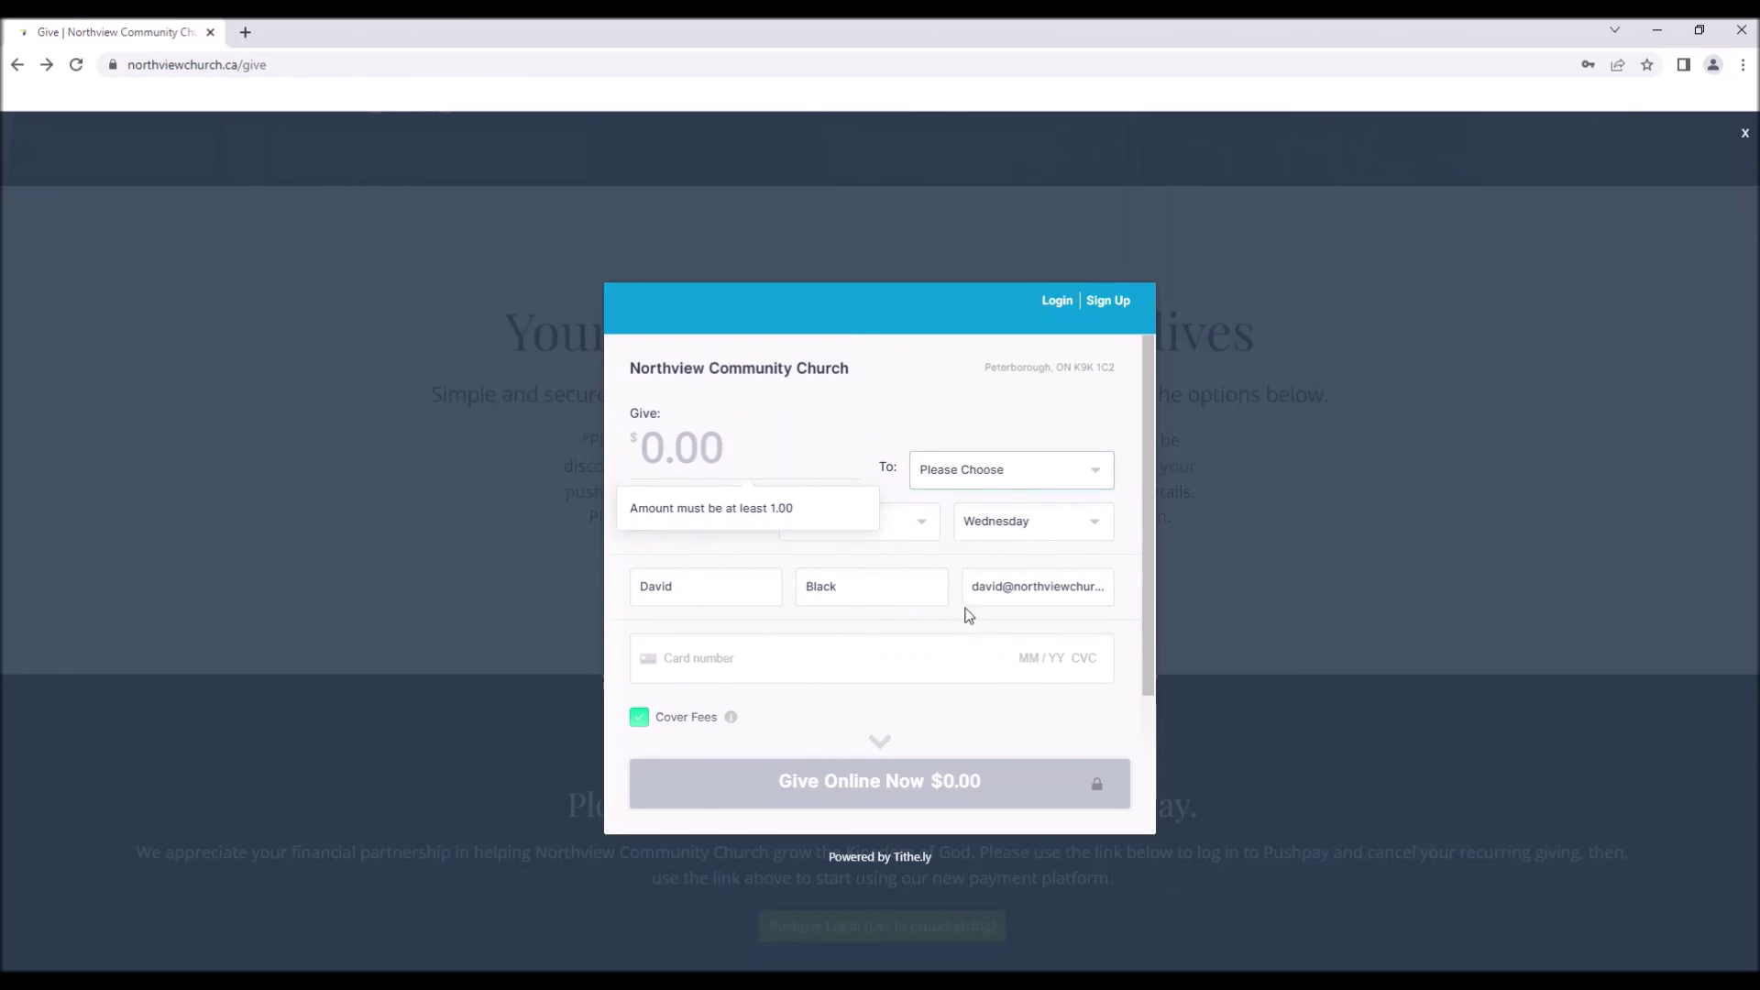
Enter 5.00 as the weekly Give amount, making the total $5.45 with $0.45 fees covered.
left_click(747, 449)
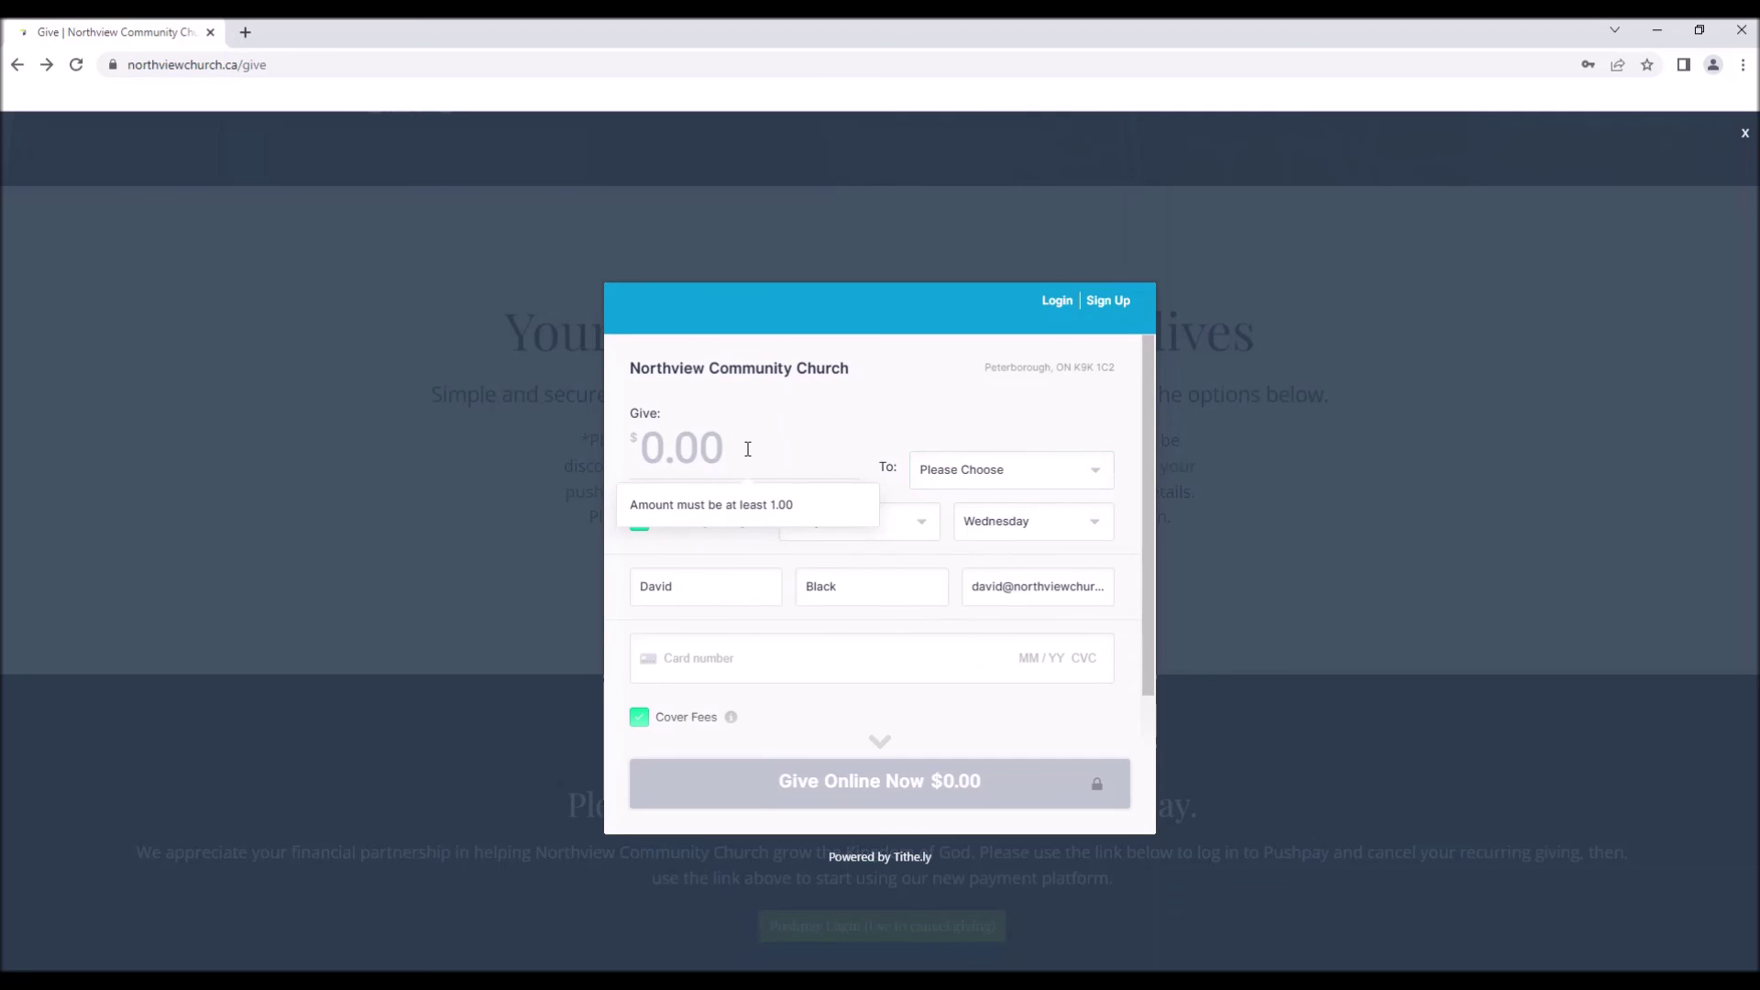
type("5000")
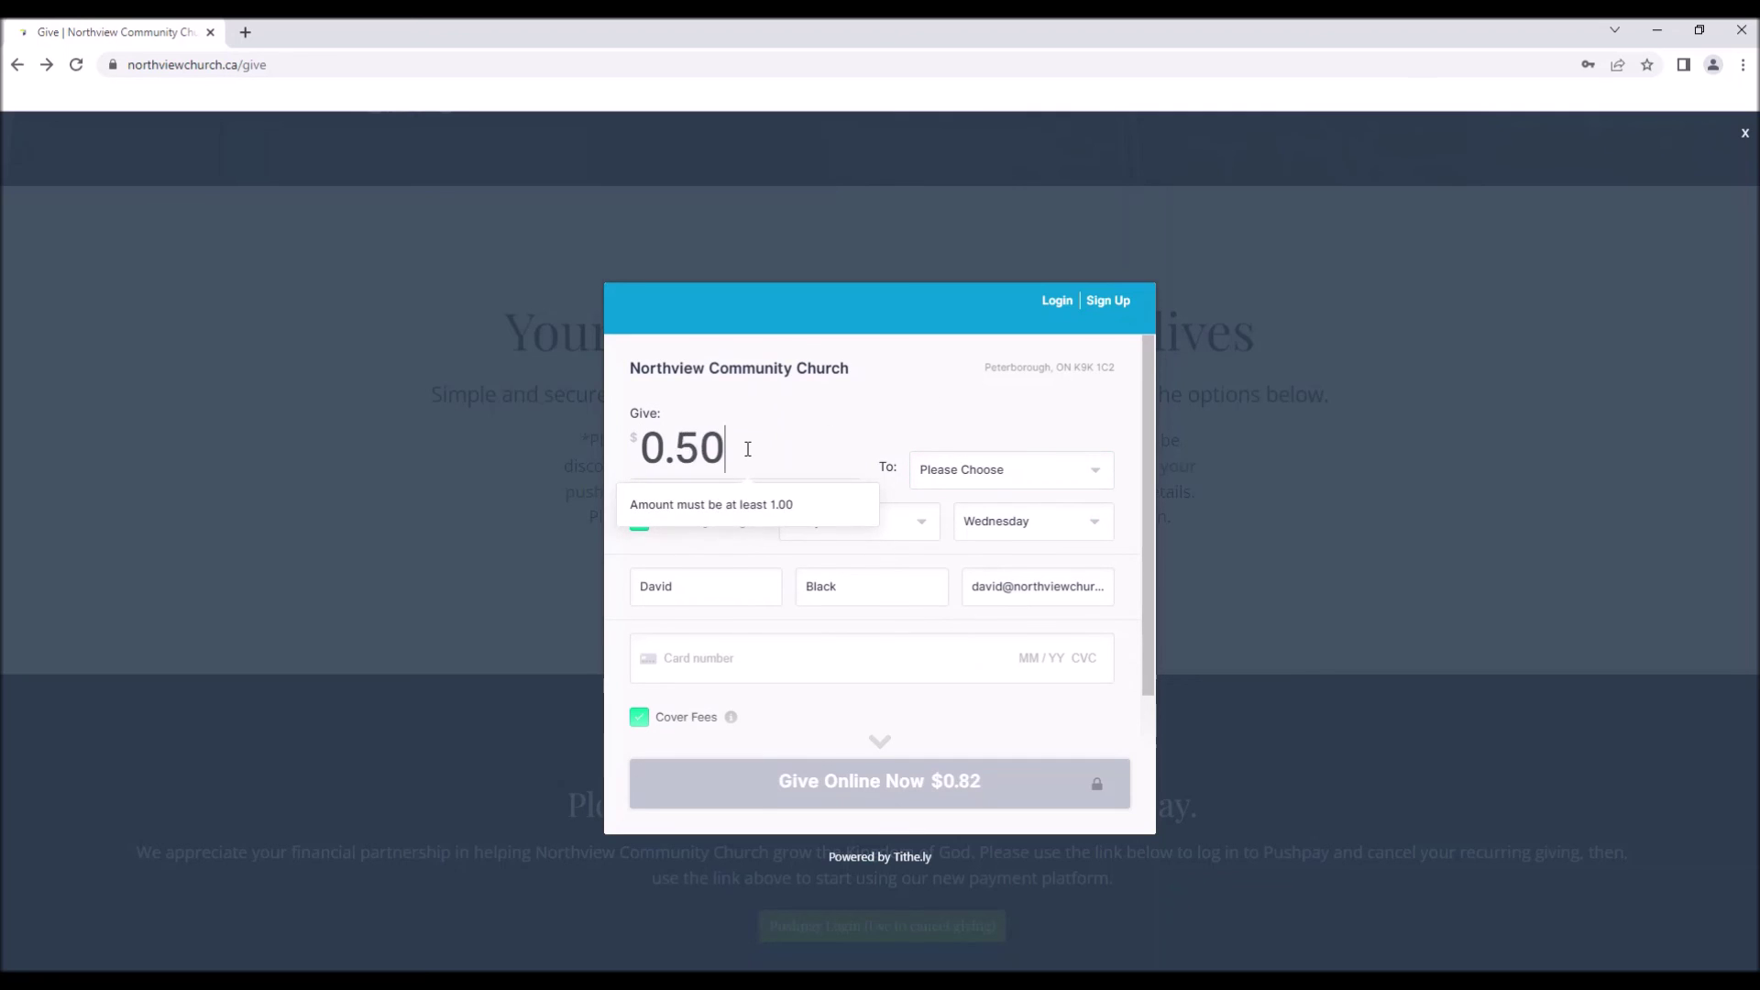
key("BackSpace")
scroll(850, 409, "down", 2)
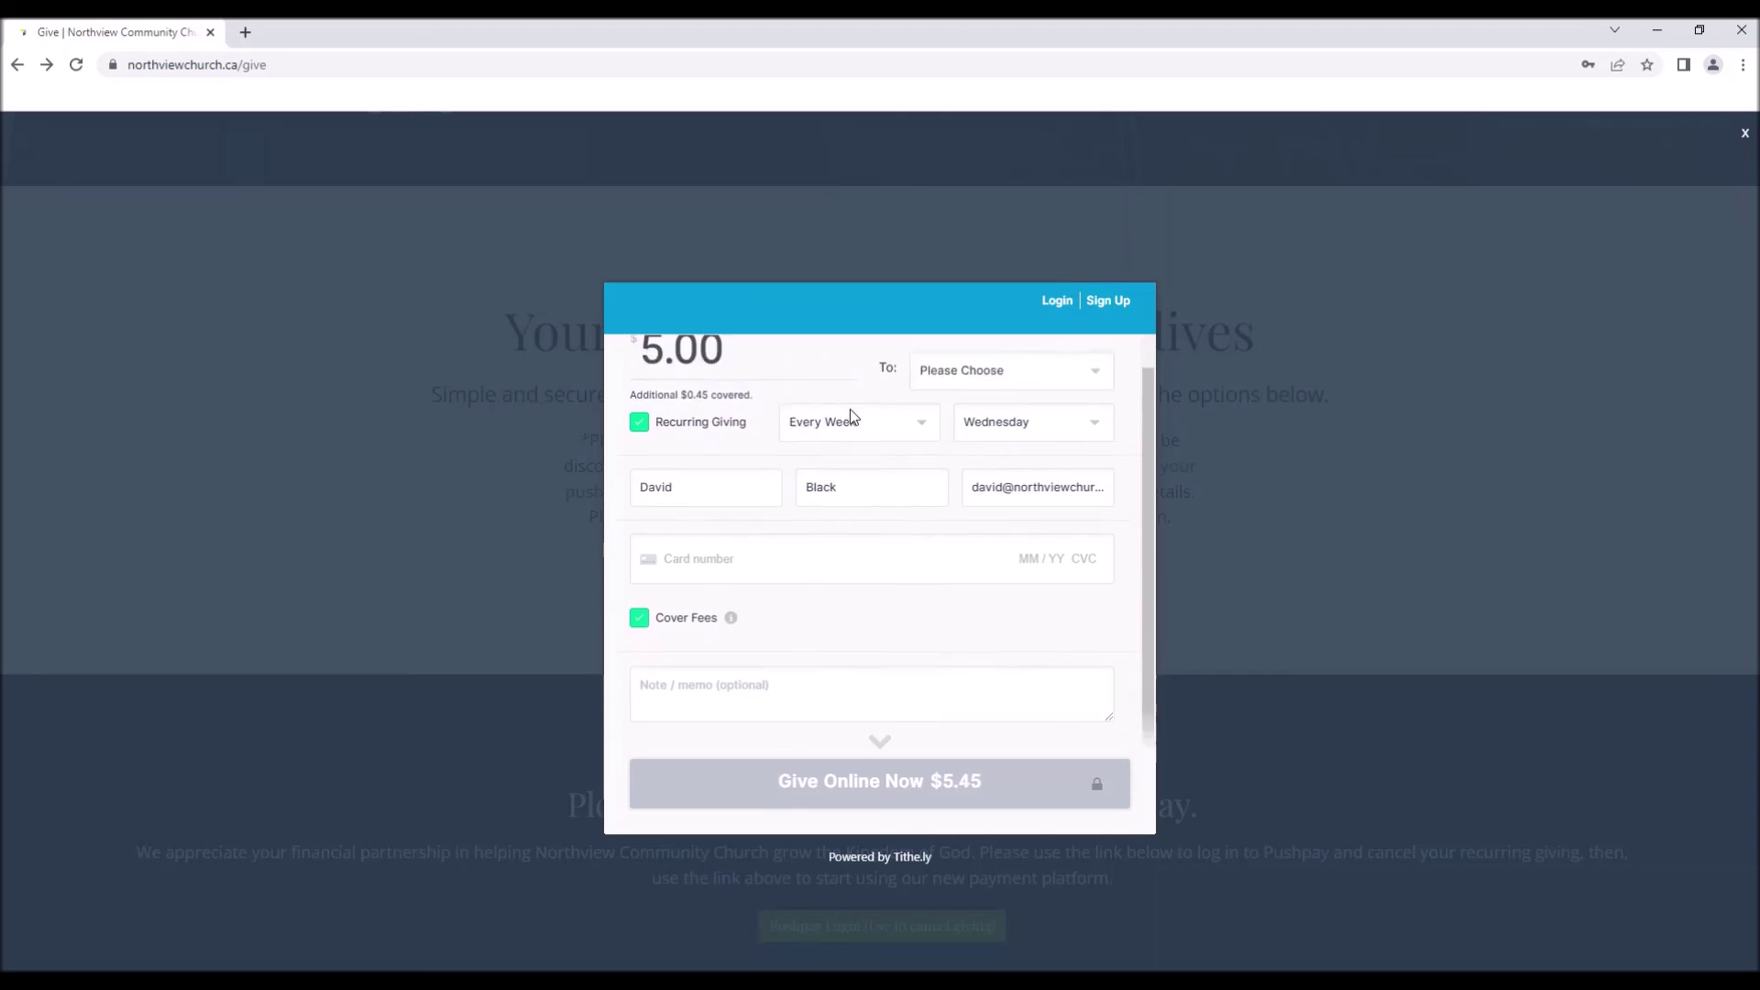
scroll(871, 513, "up", 2)
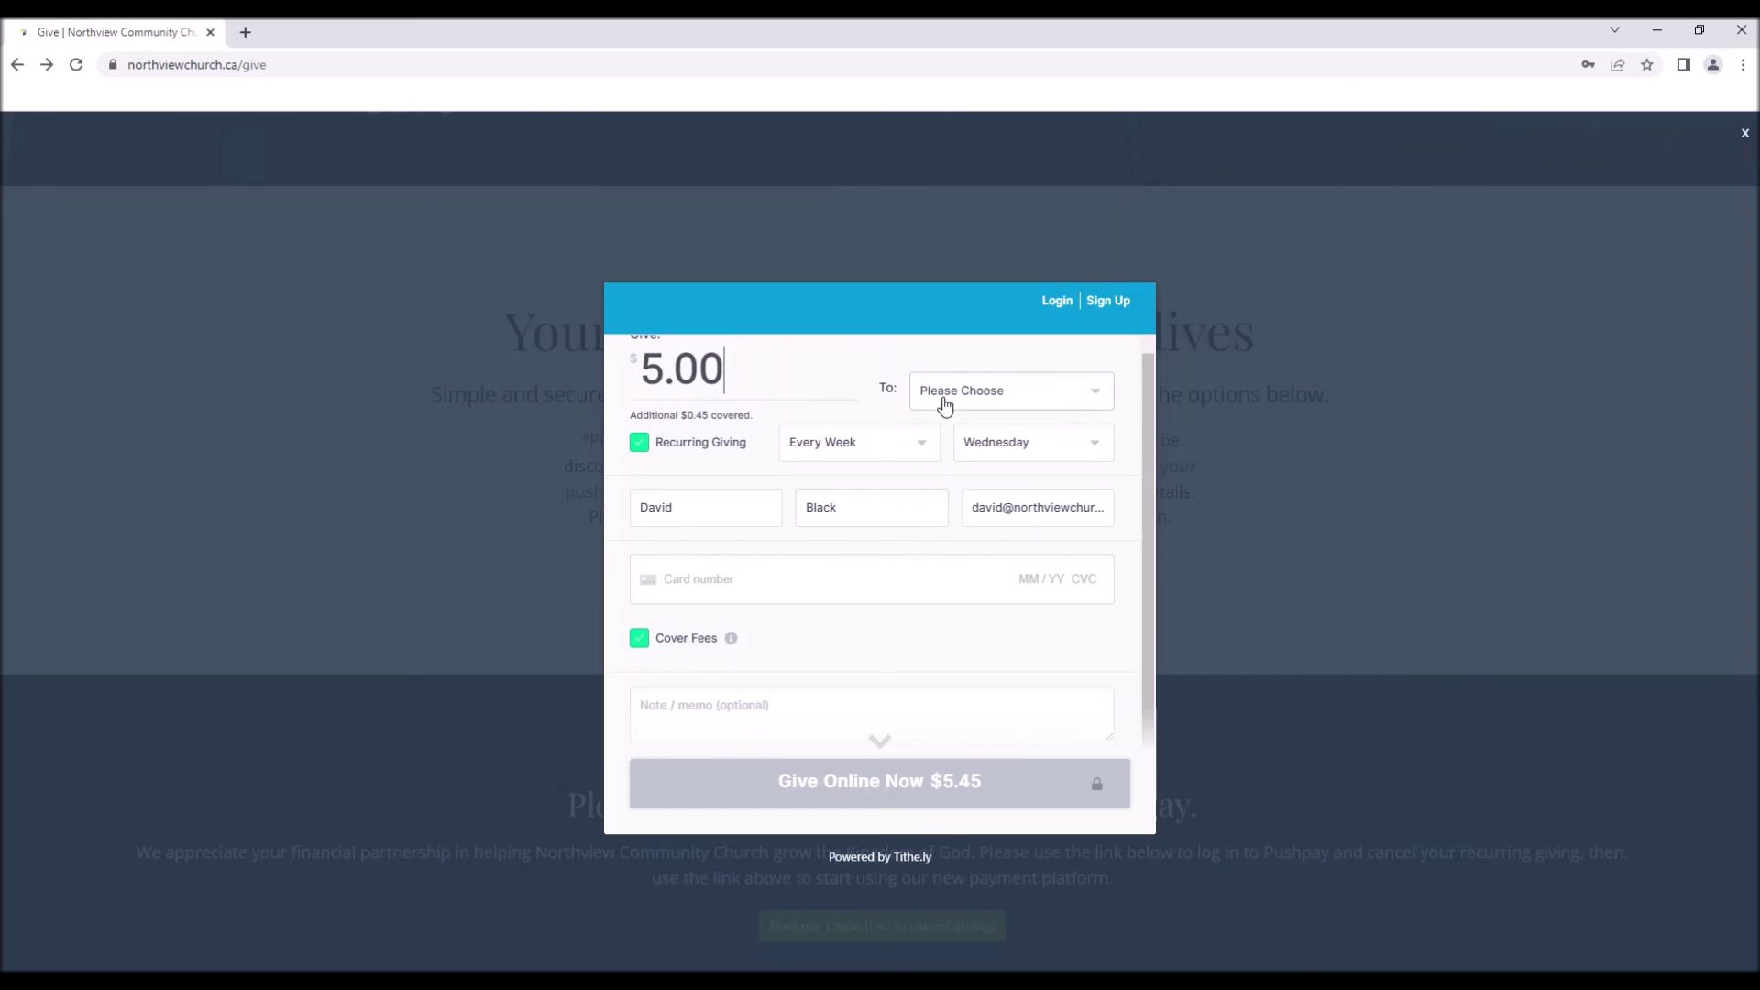
scroll(872, 617, "down", 2)
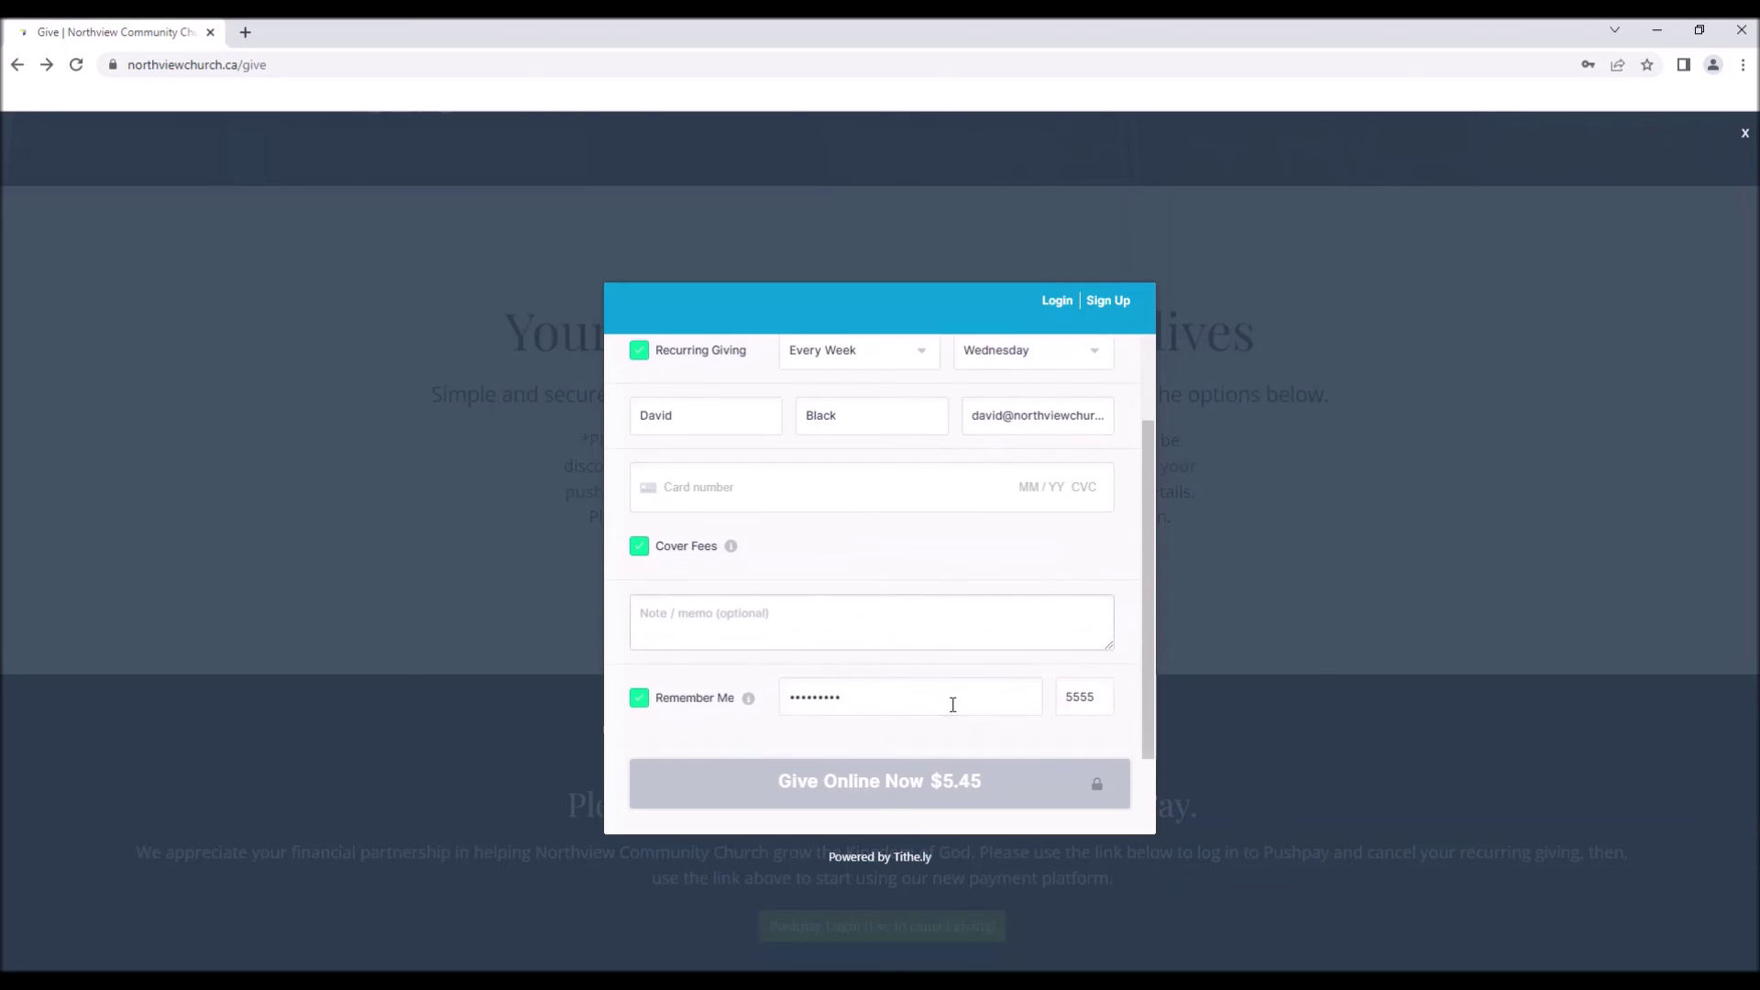
scroll(878, 656, "up", 3)
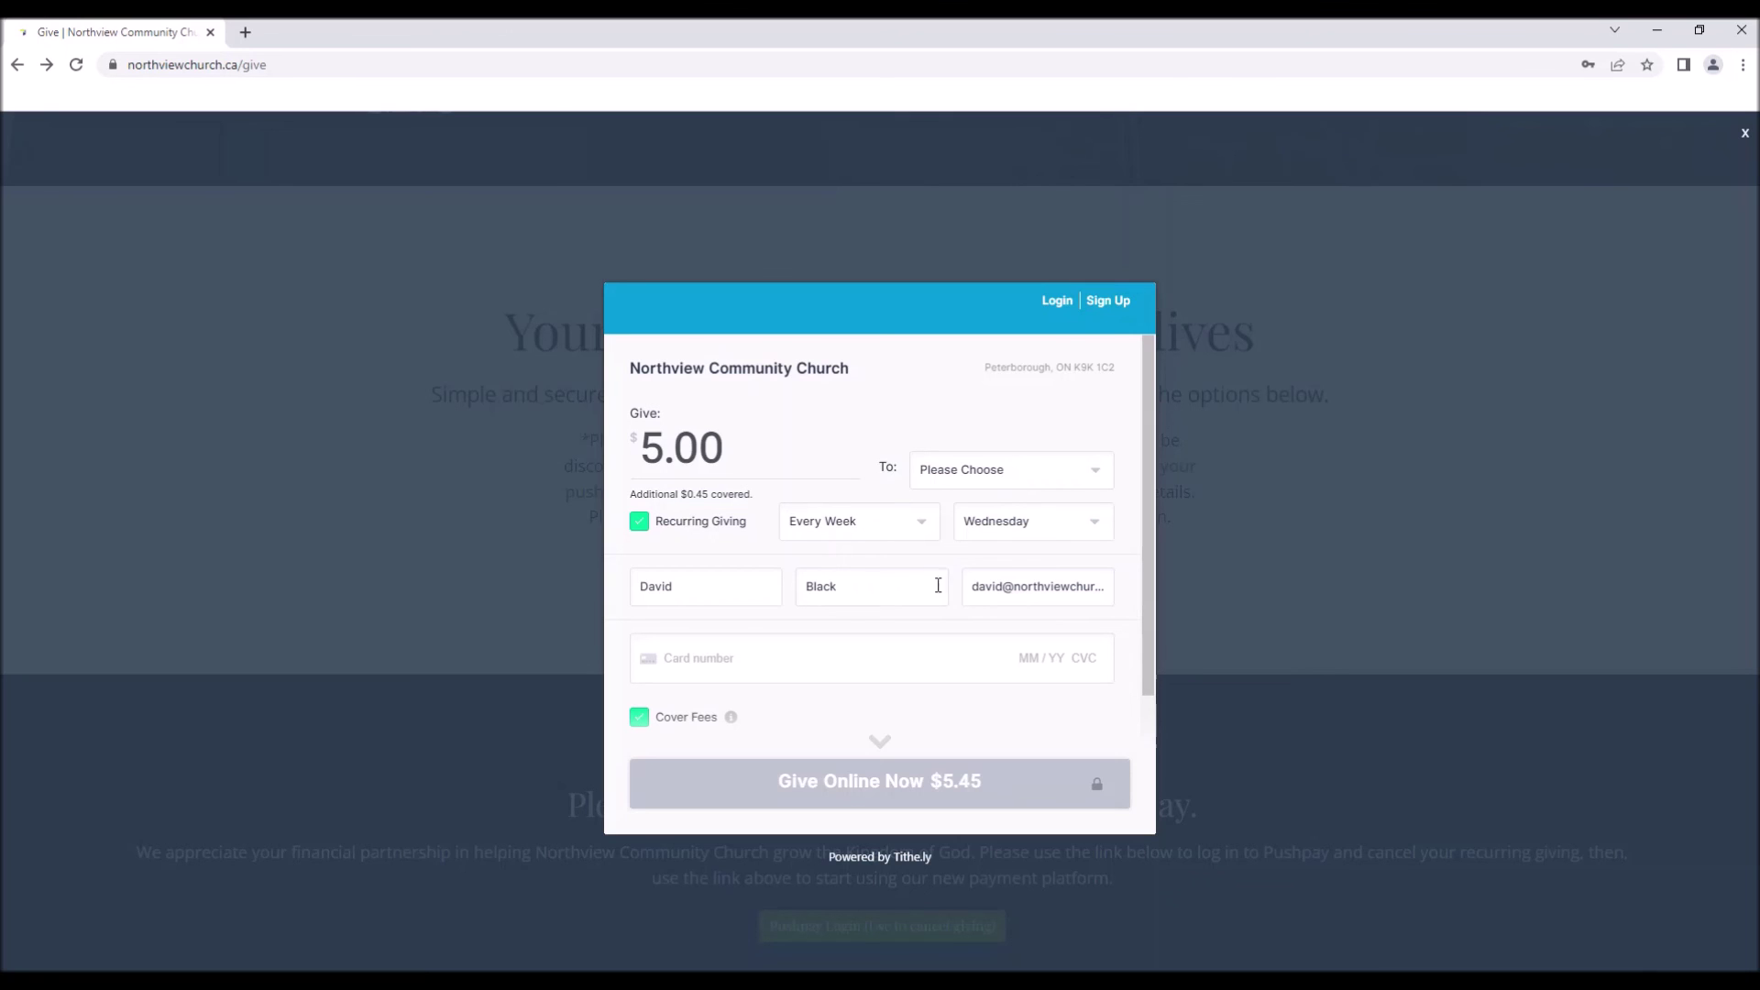
scroll(953, 596, "down", 2)
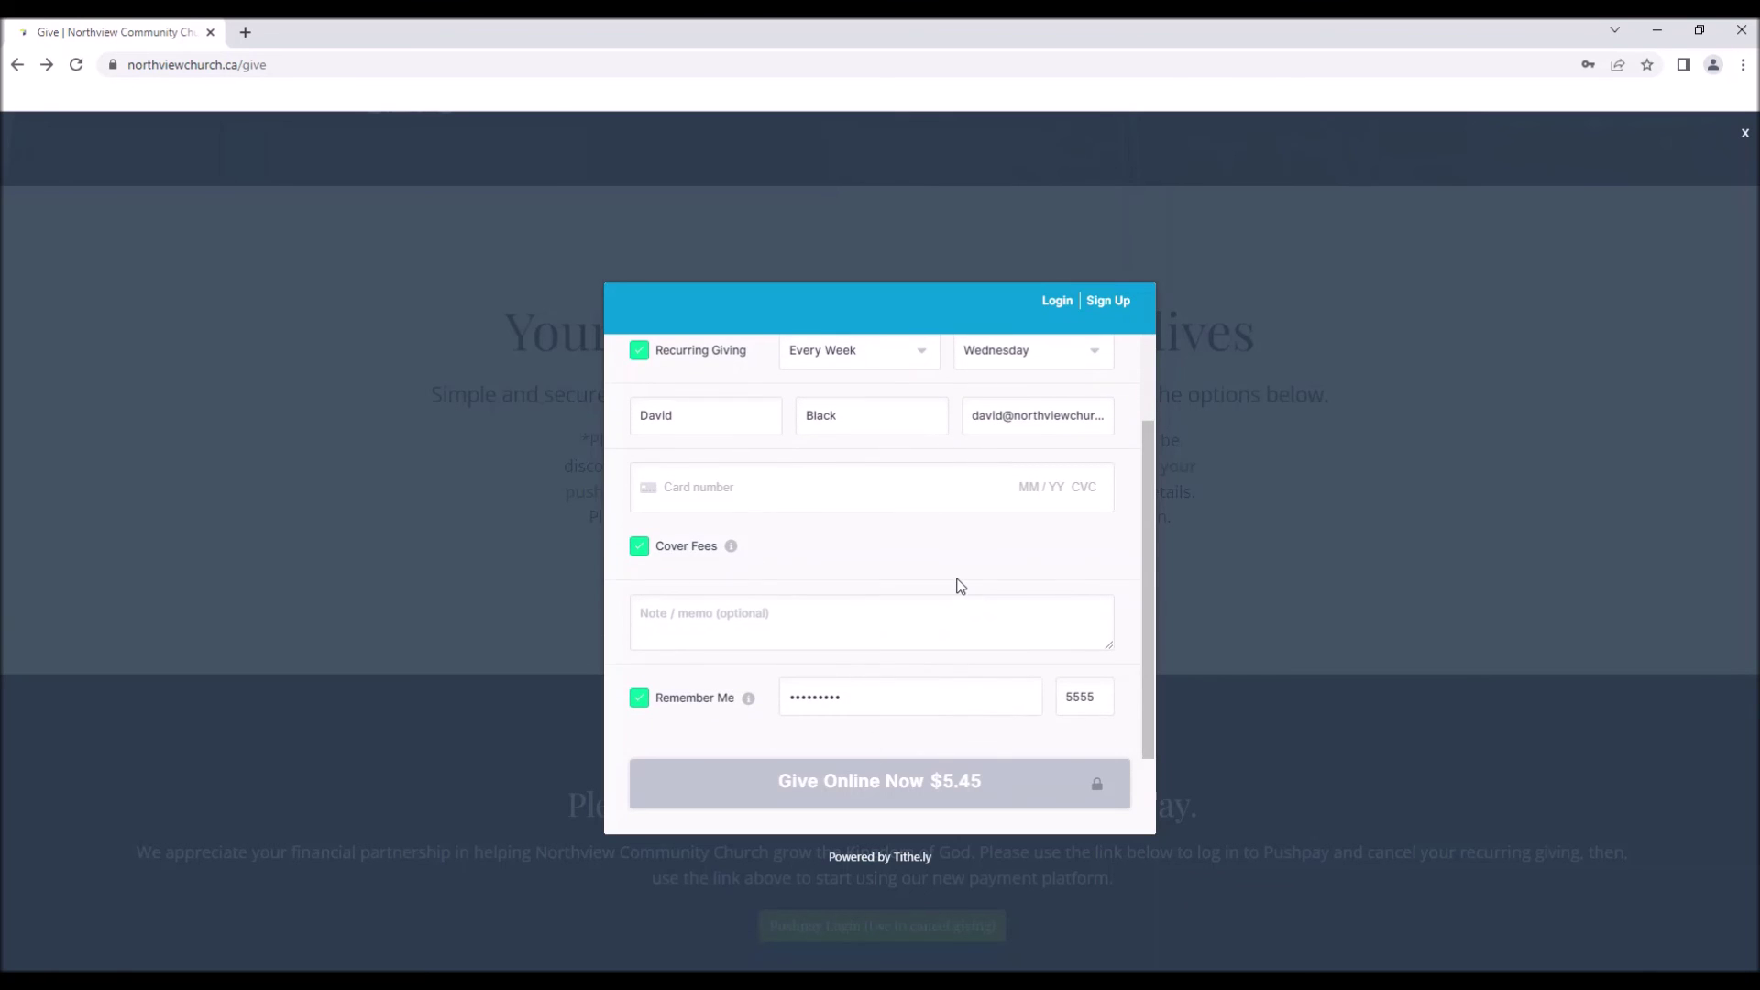
scroll(958, 587, "up", 2)
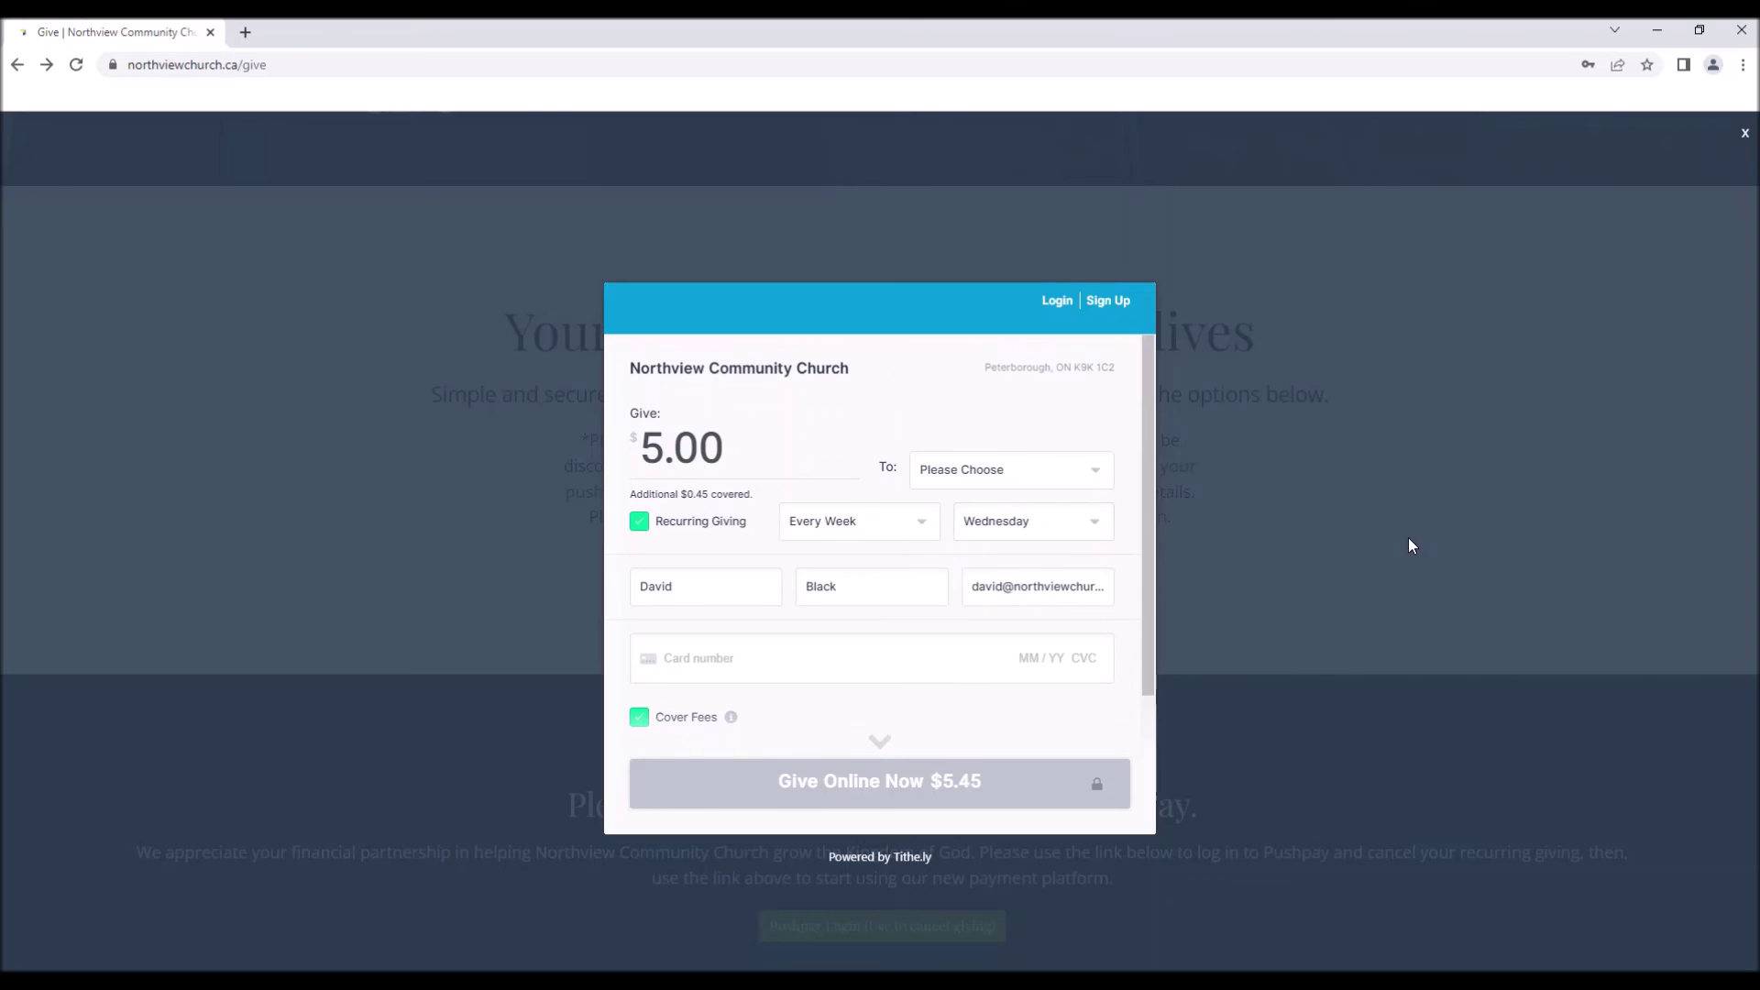